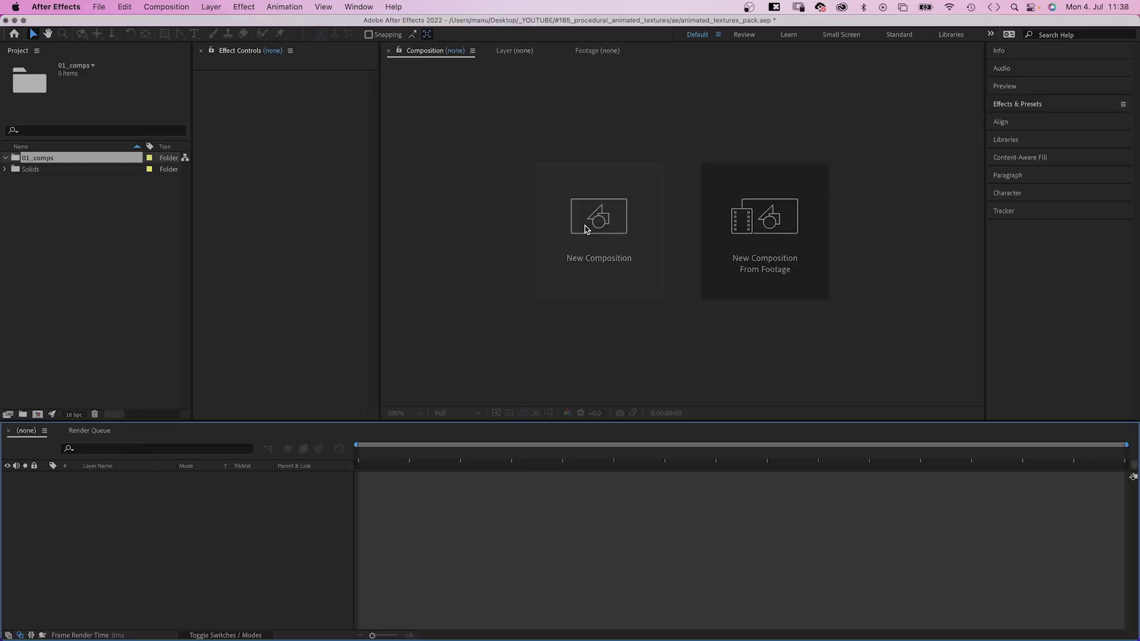
Create a new composition named animated_texture
left_click(588, 226)
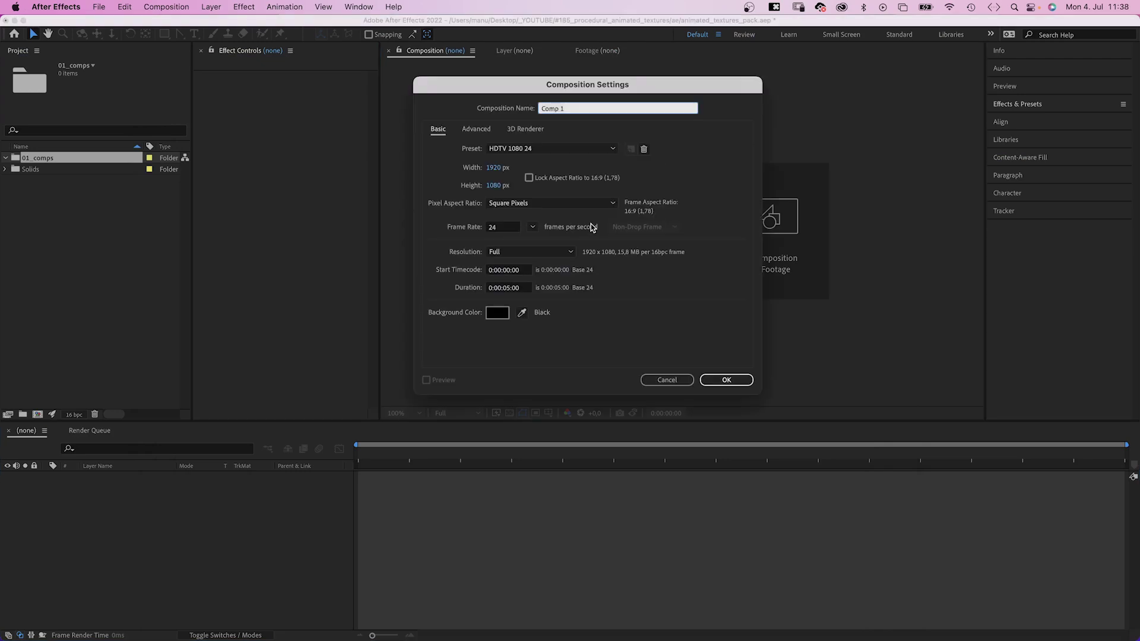
type("animated_text")
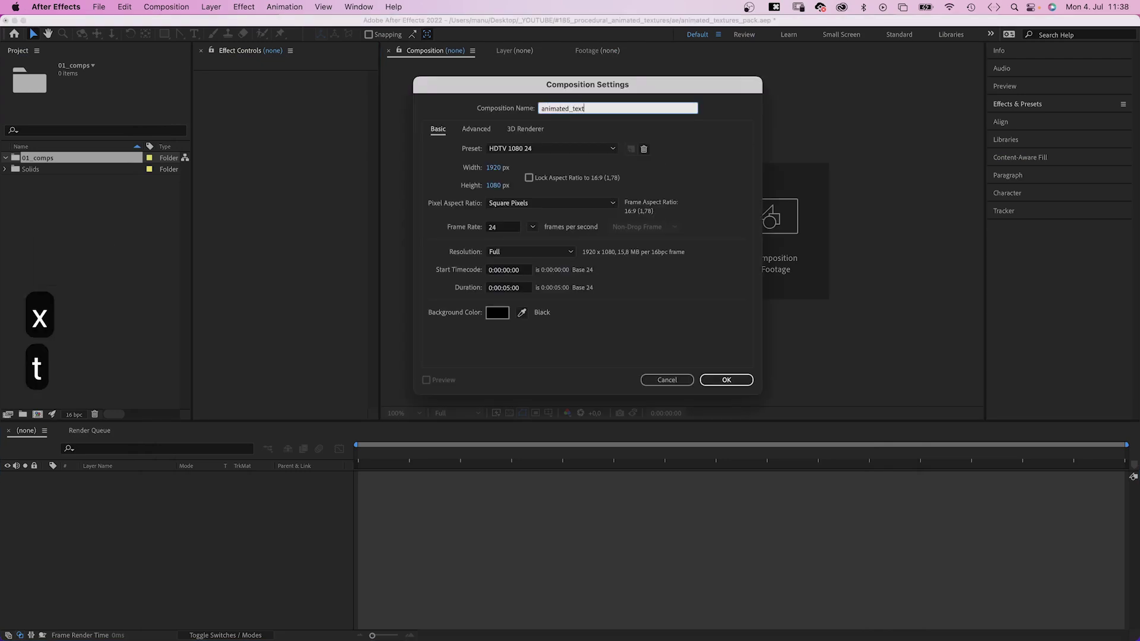
type("ure")
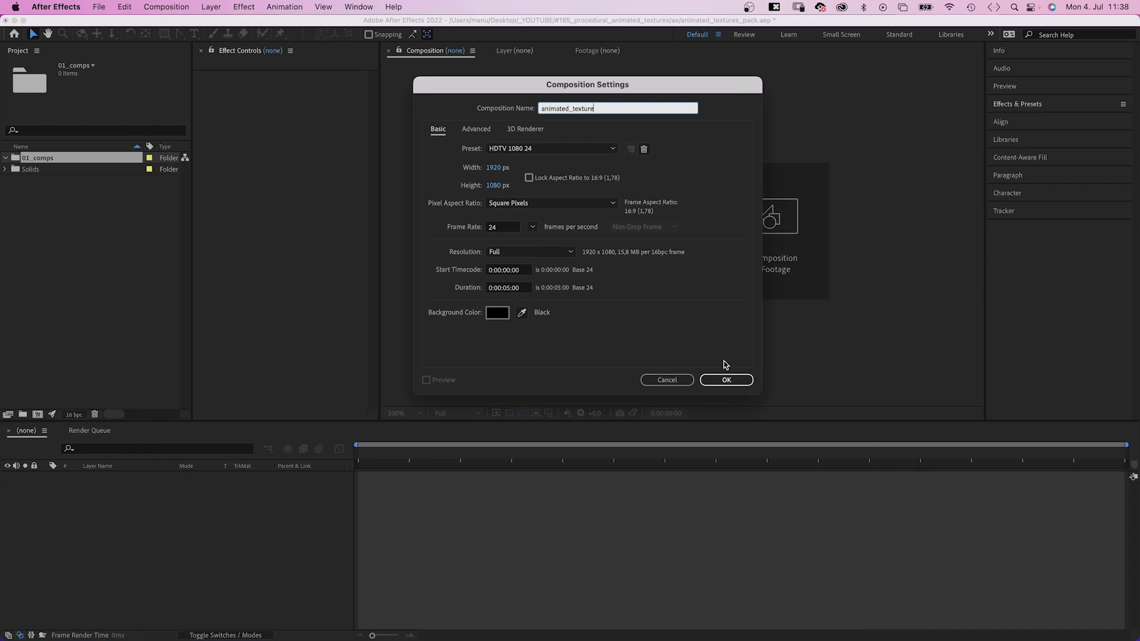
left_click(727, 381)
Add a white full-frame solid layer named texture
key("super+y")
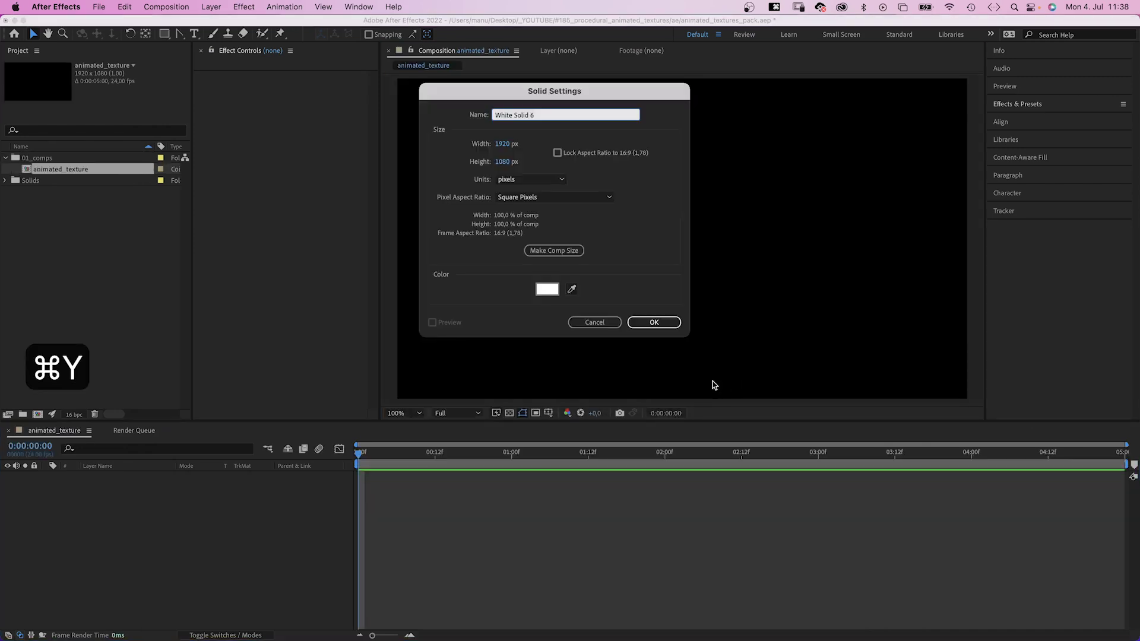
type("texture")
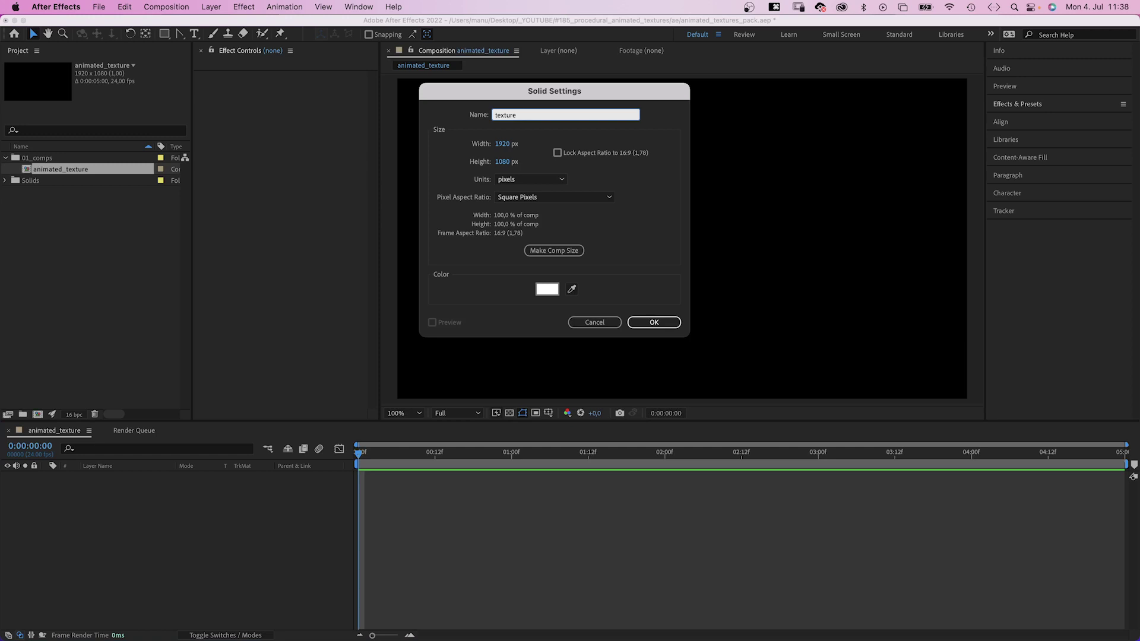
key("Return")
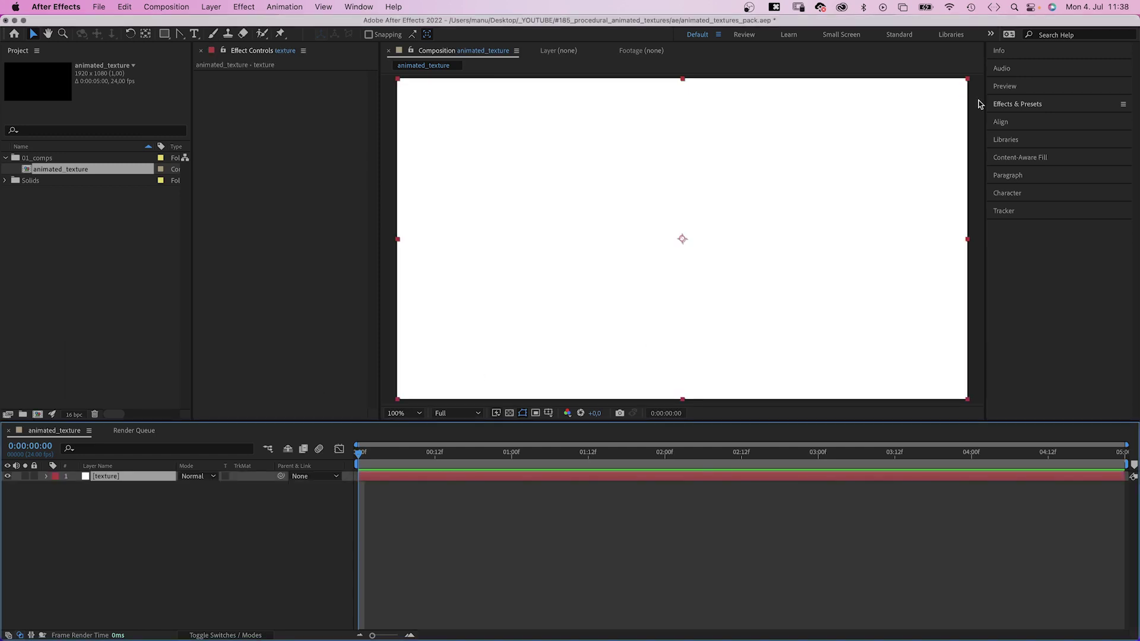
Apply Fractal Noise to the texture layer with contrast 120 and brightness -15
left_click(1012, 106)
left_click(1027, 121)
type("fracta")
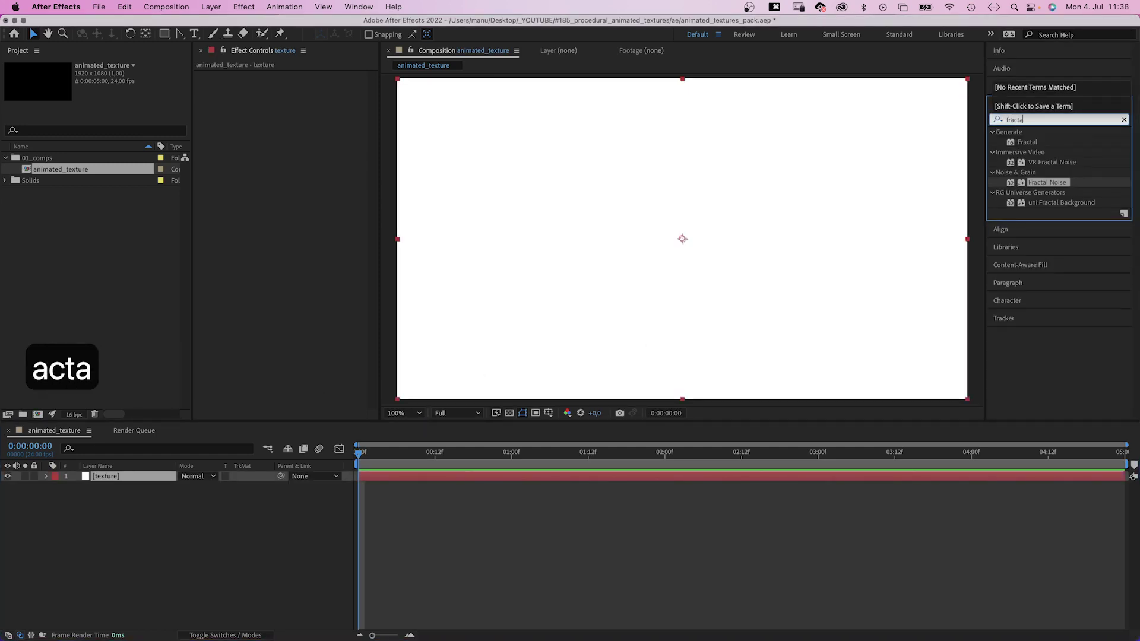
left_click_drag(1047, 183, 236, 190)
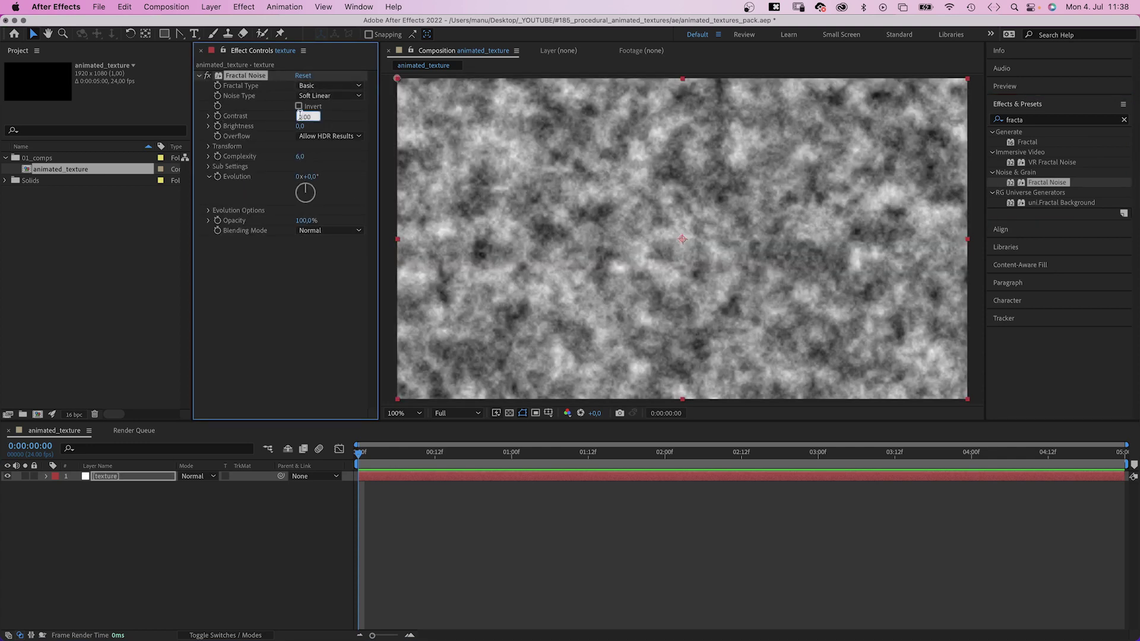
type("120")
key("Return")
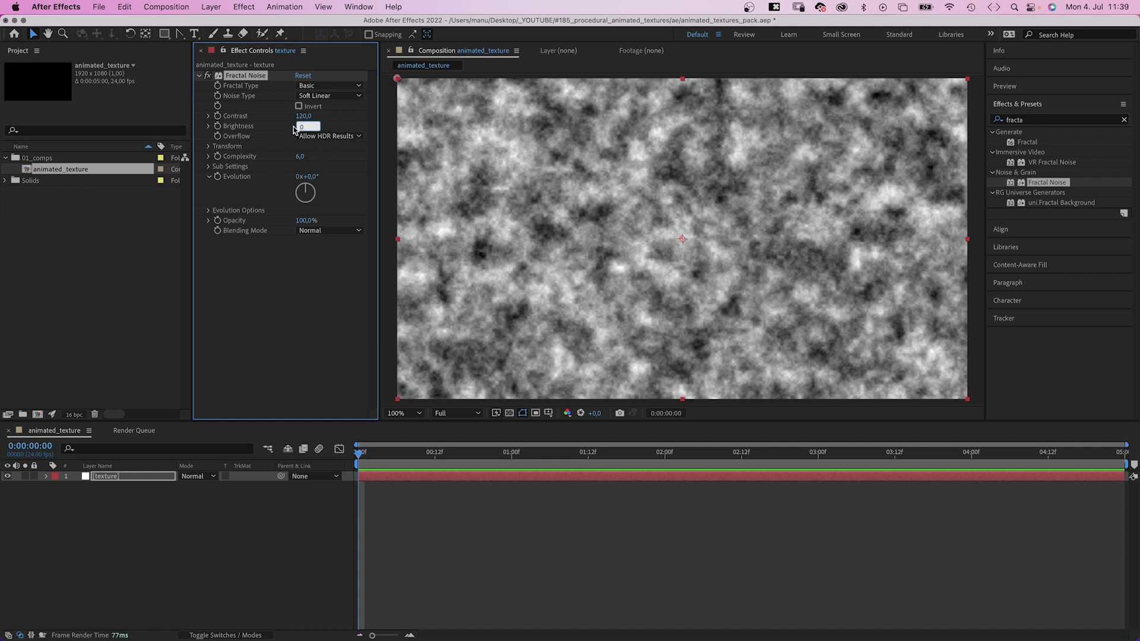
type("-15")
key("Return")
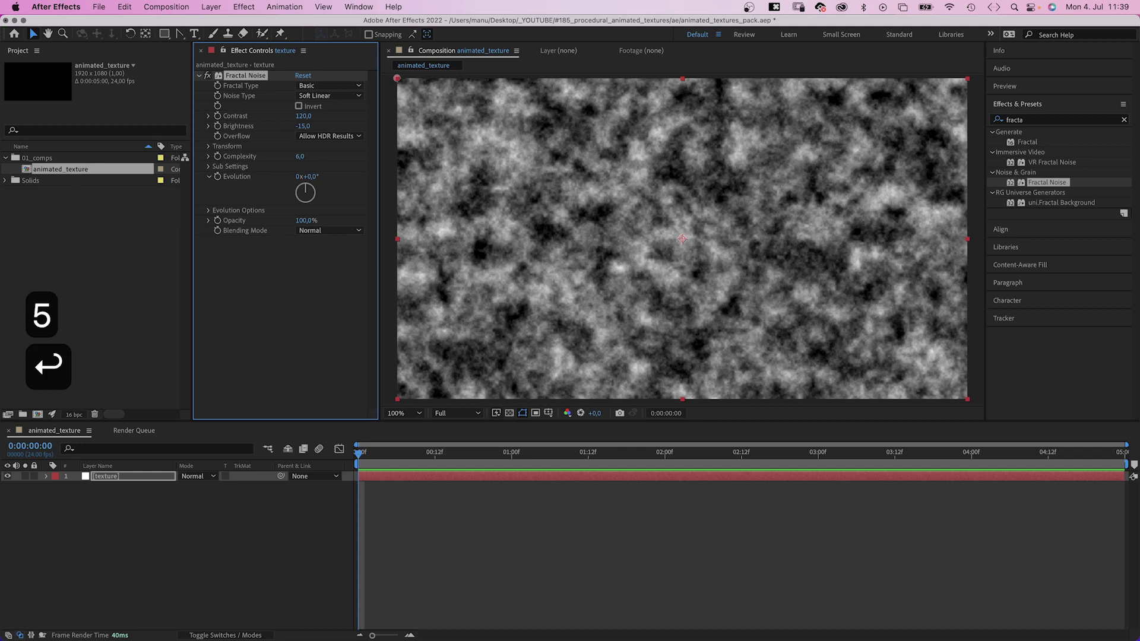
Set the Fractal Noise scale to 200 (uniform) and complexity to 20
left_click(209, 147)
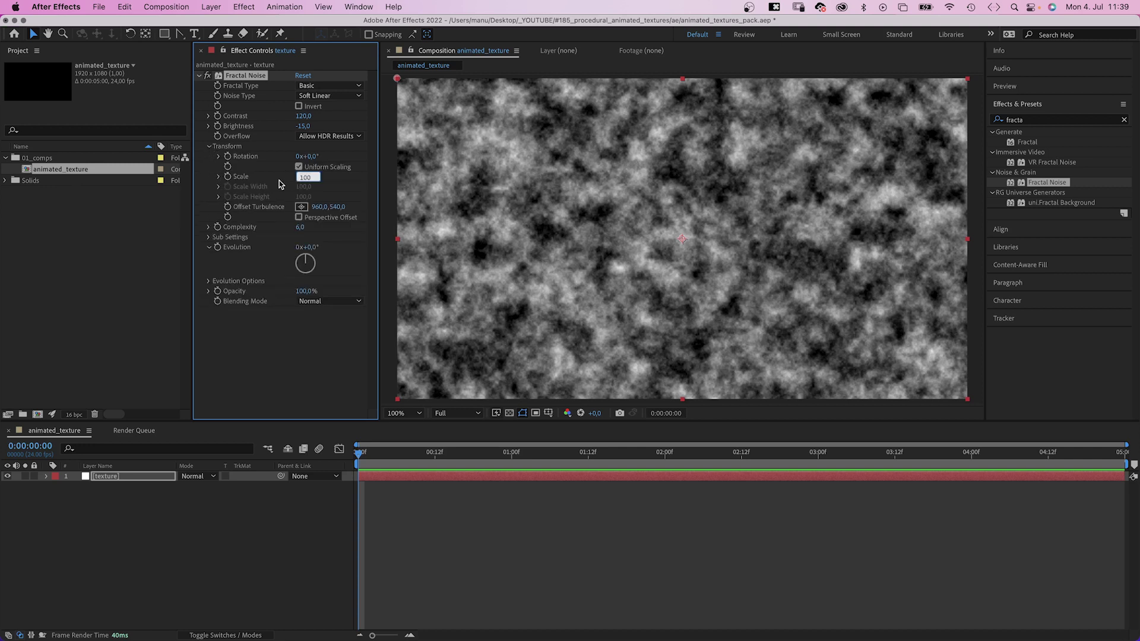
type("200")
key("Return")
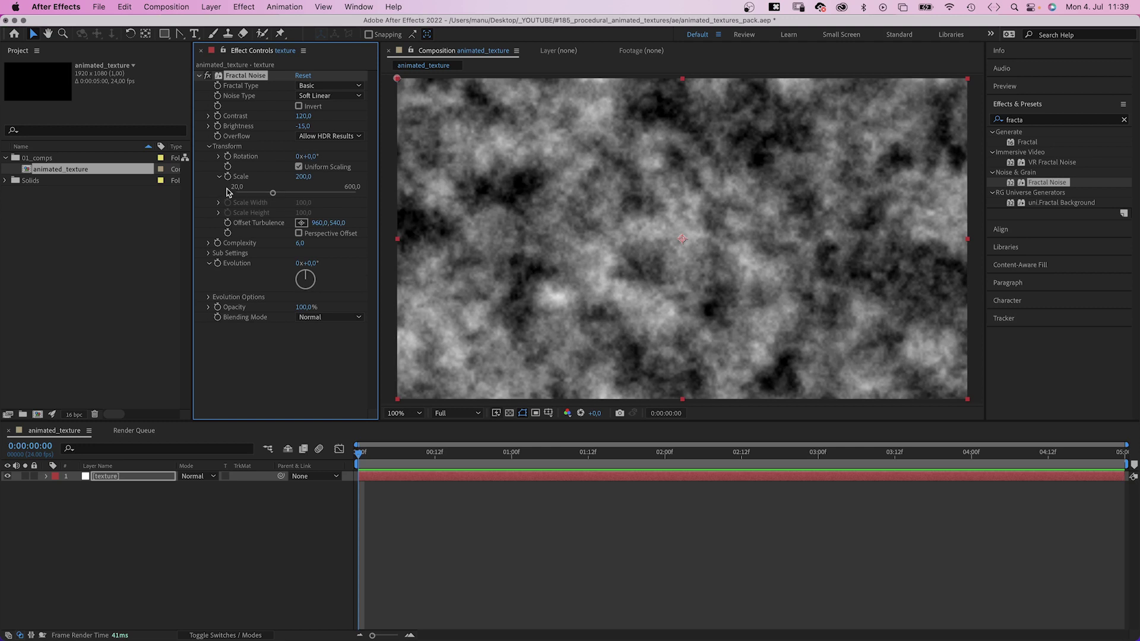
left_click(299, 167)
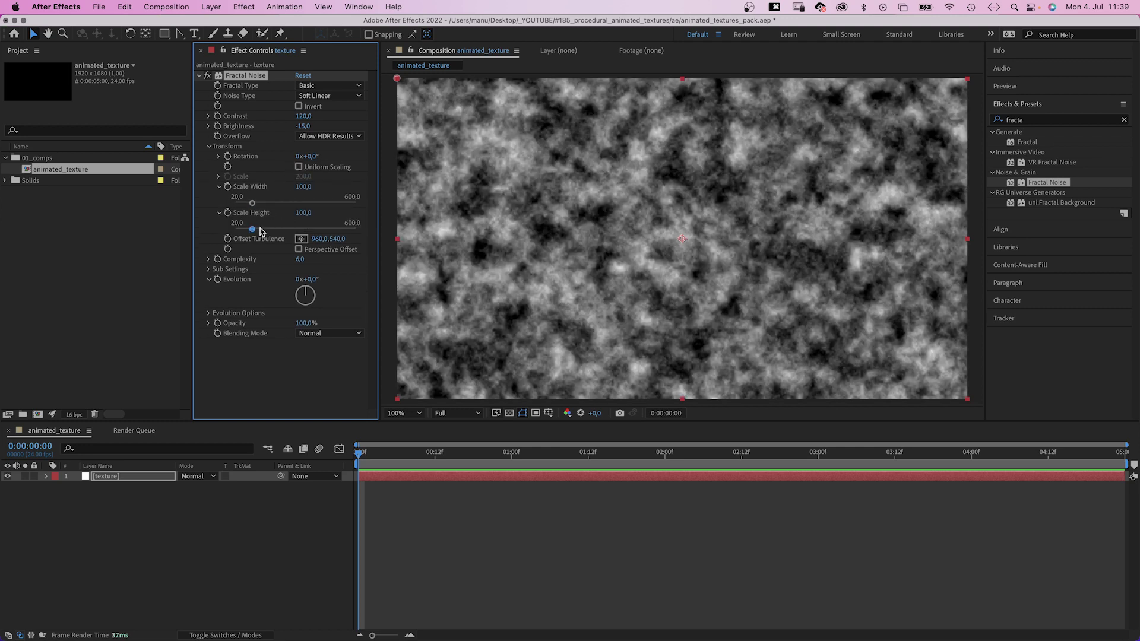
left_click(299, 167)
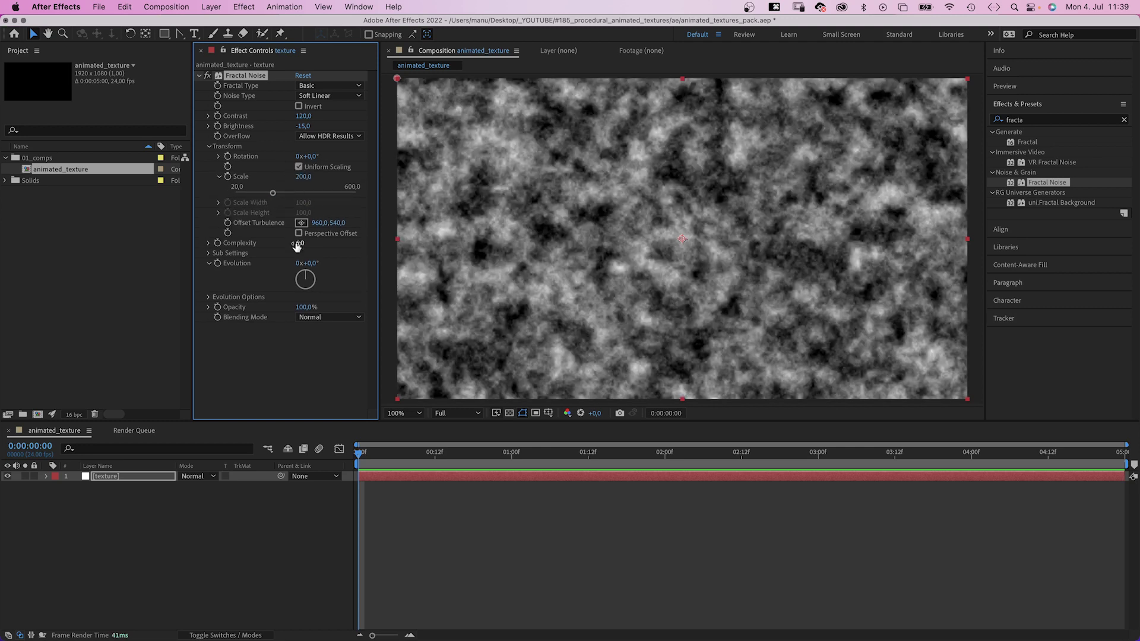
type("20")
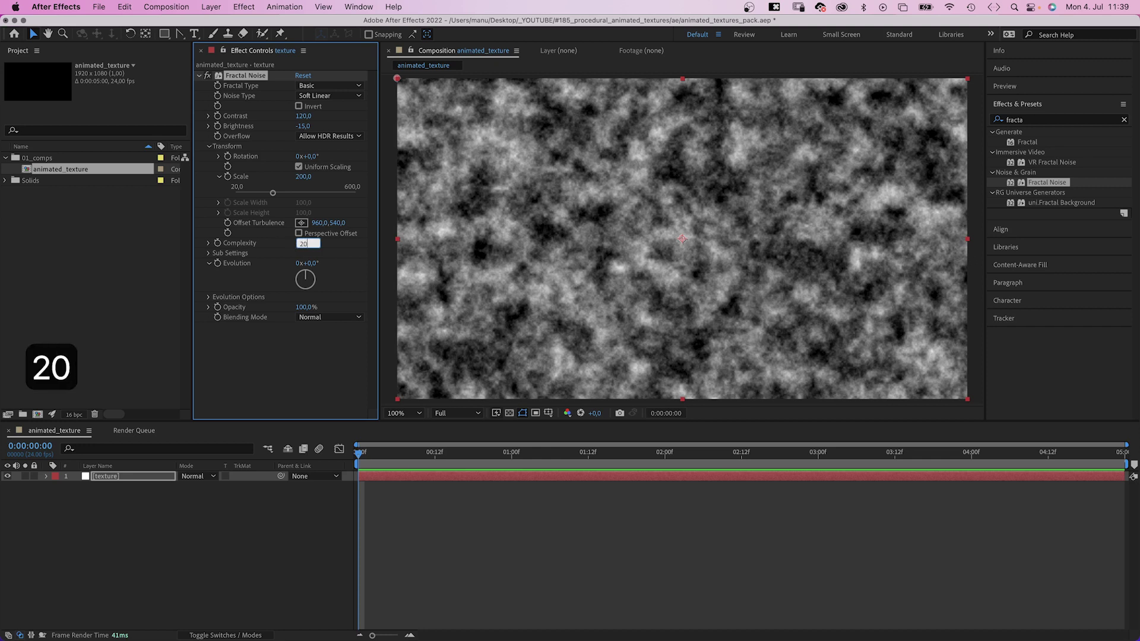
key("Return")
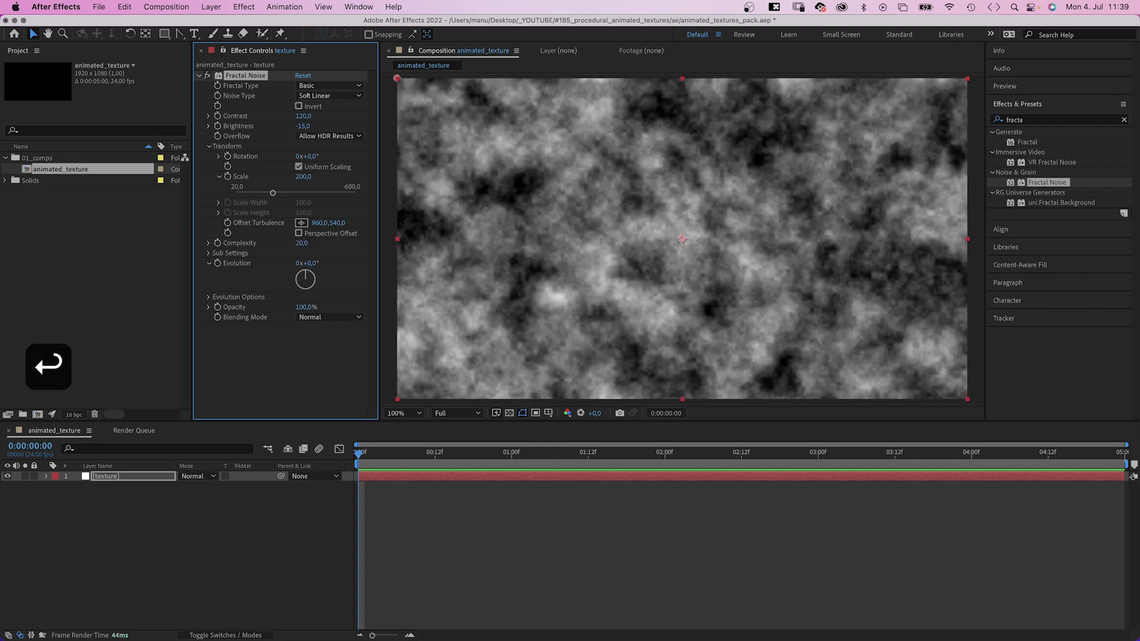
Drive Fractal Noise's Evolution with the expression time*200 and preview the animating noise
left_click(217, 263, "alt")
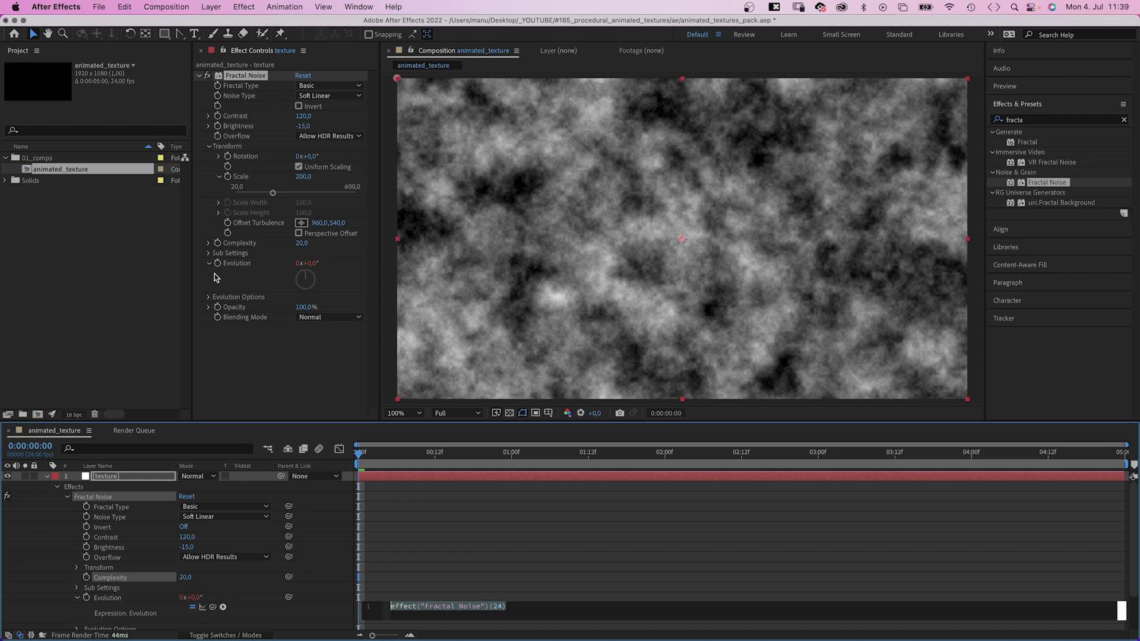
type("time*200")
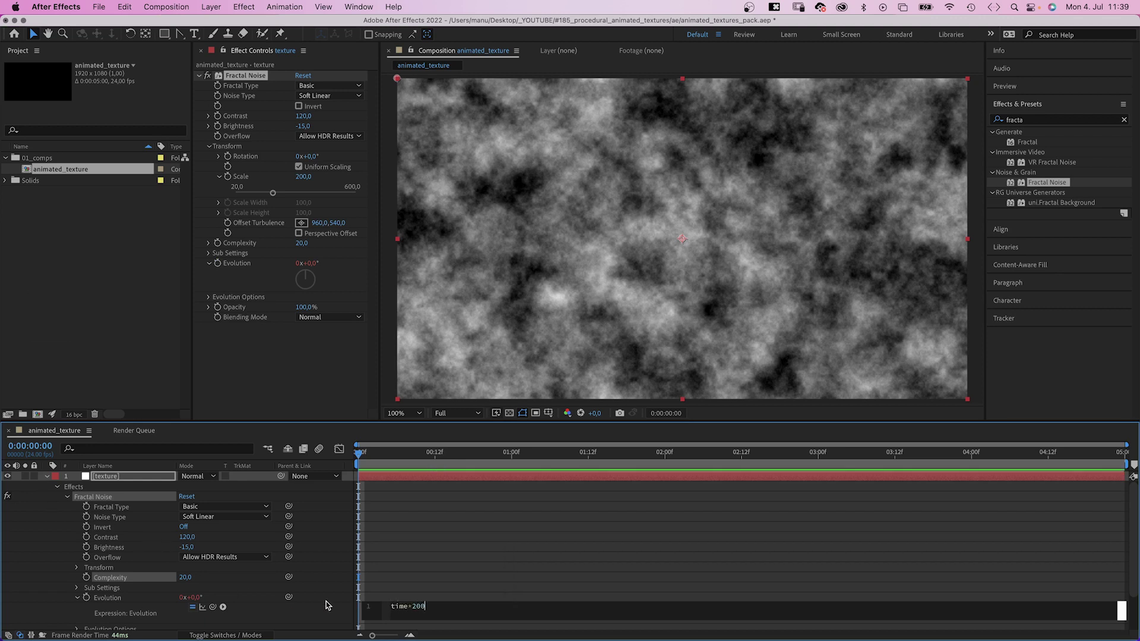
left_click(337, 620)
key("space")
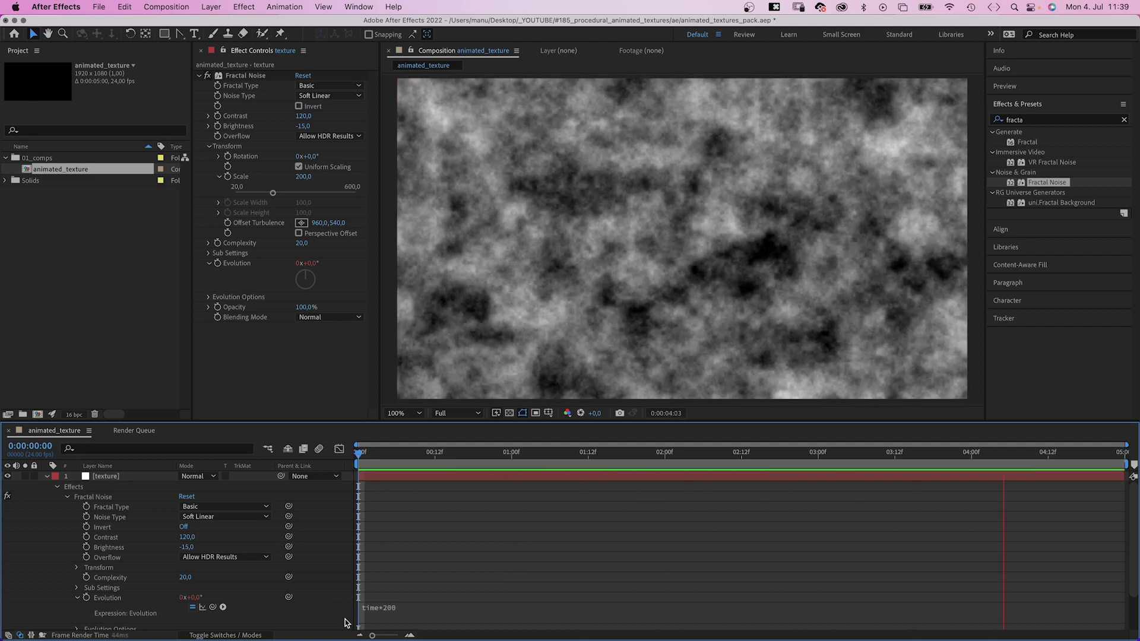
key("space")
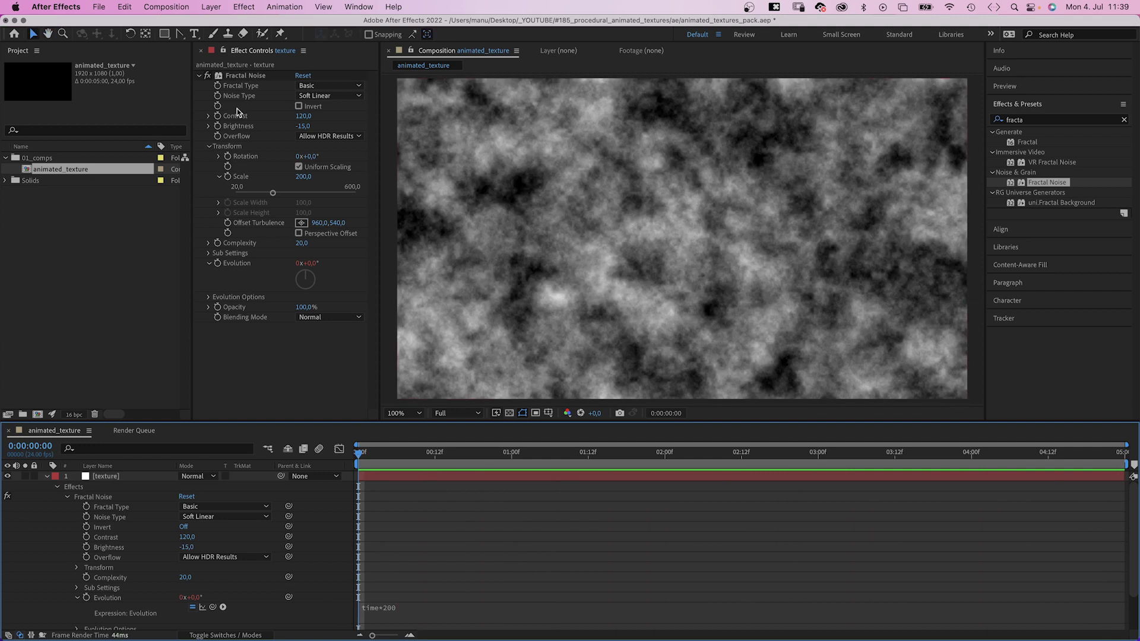
Duplicate Fractal Noise and give the copy contrast 440, brightness 20 and complexity 7
left_click(255, 76)
key("super+d")
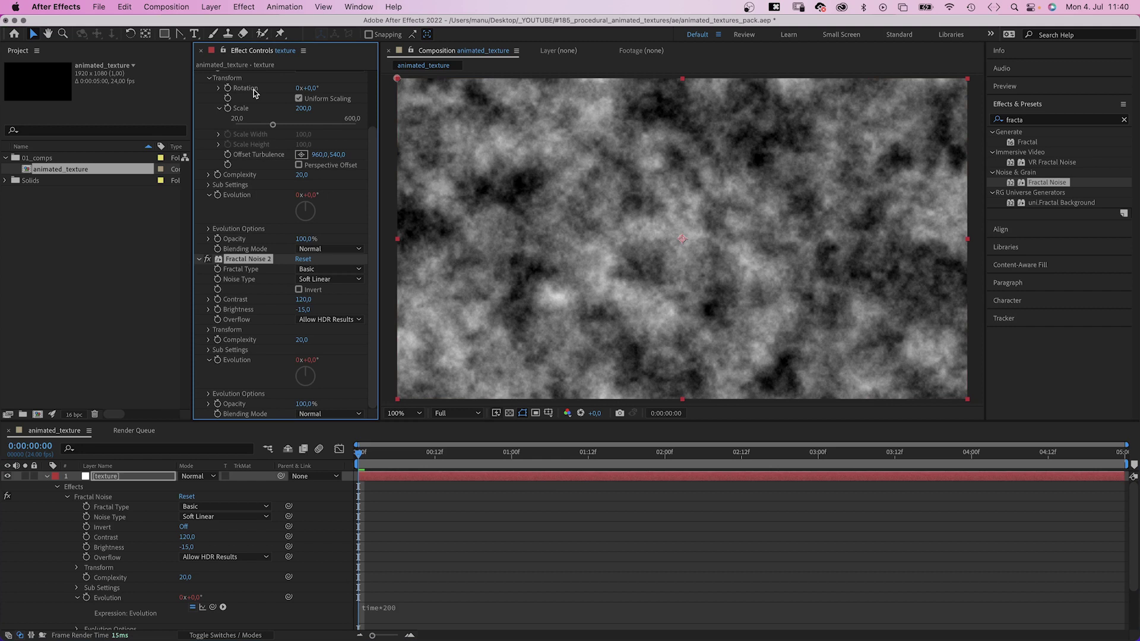
type("440")
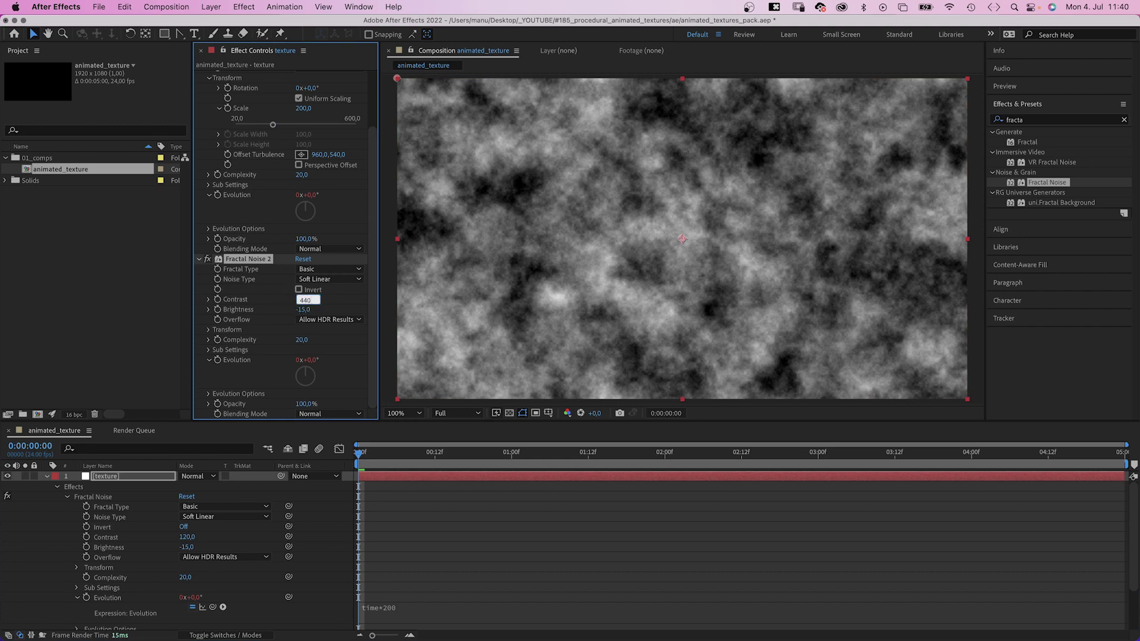
key("Return")
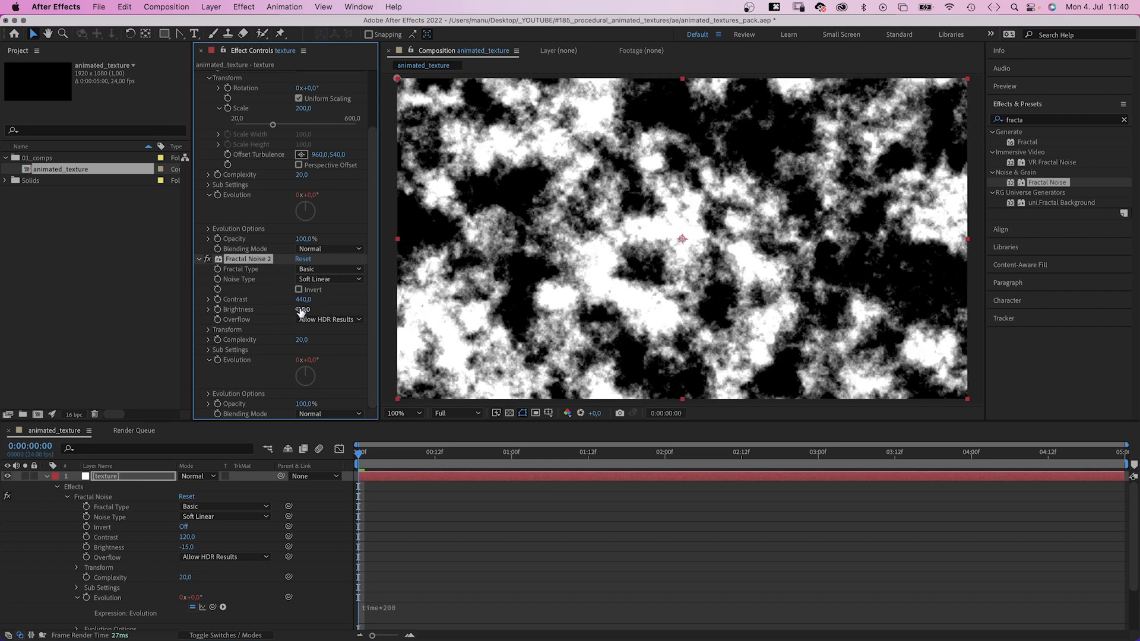
type("20")
key("Return")
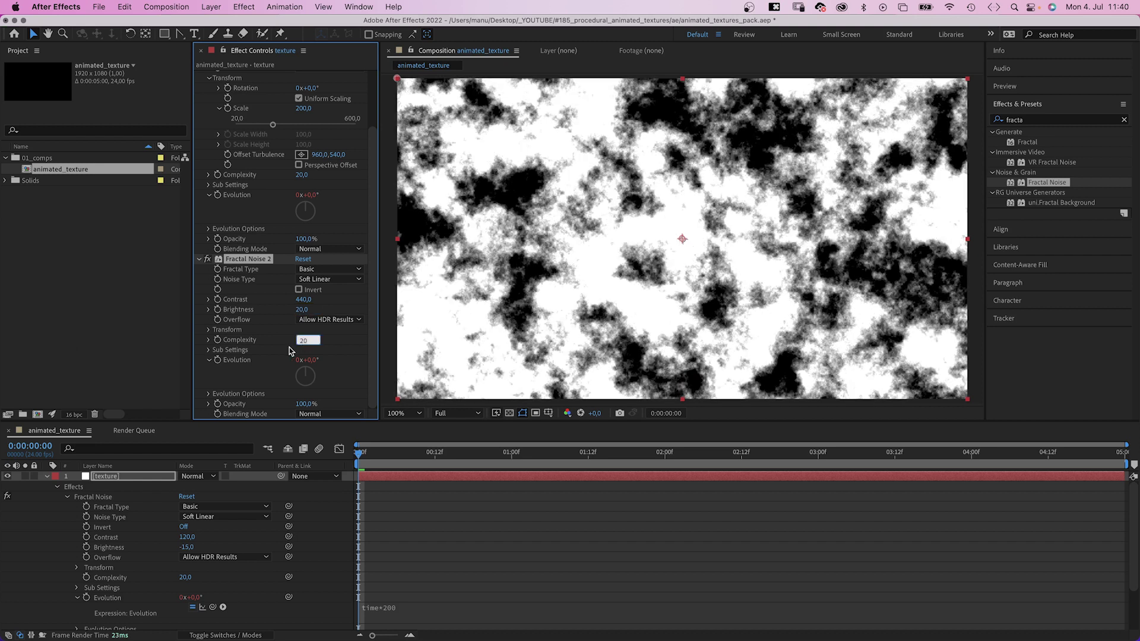
key("Return")
Change the copy's Evolution expression to time*50, blend it with Multiply, and preview
left_click(138, 480)
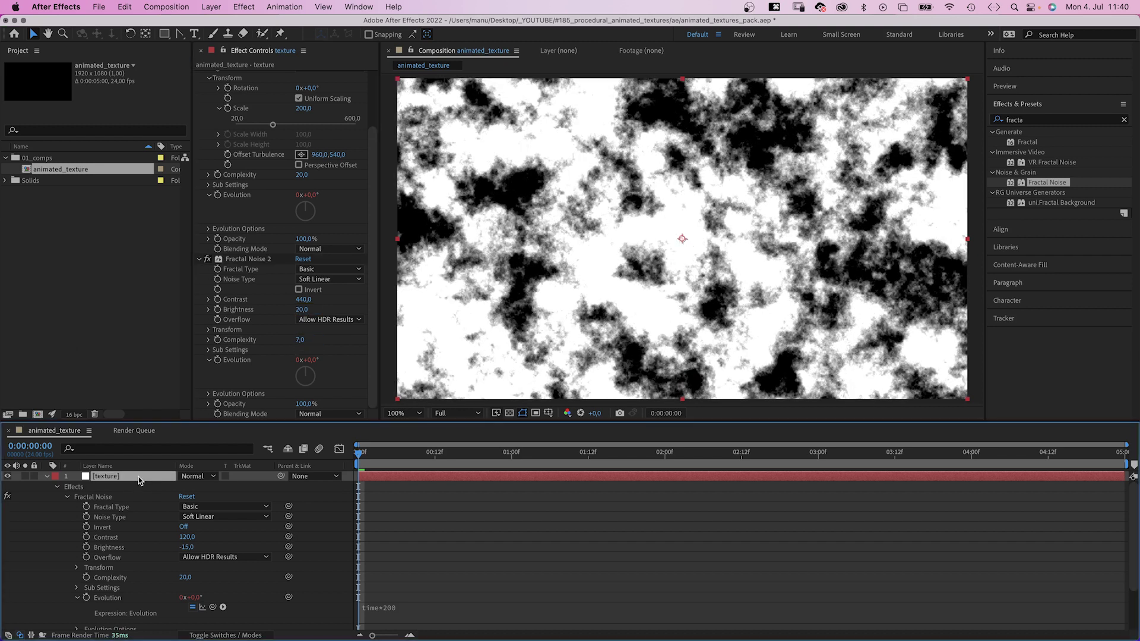
key("e")
key("e")
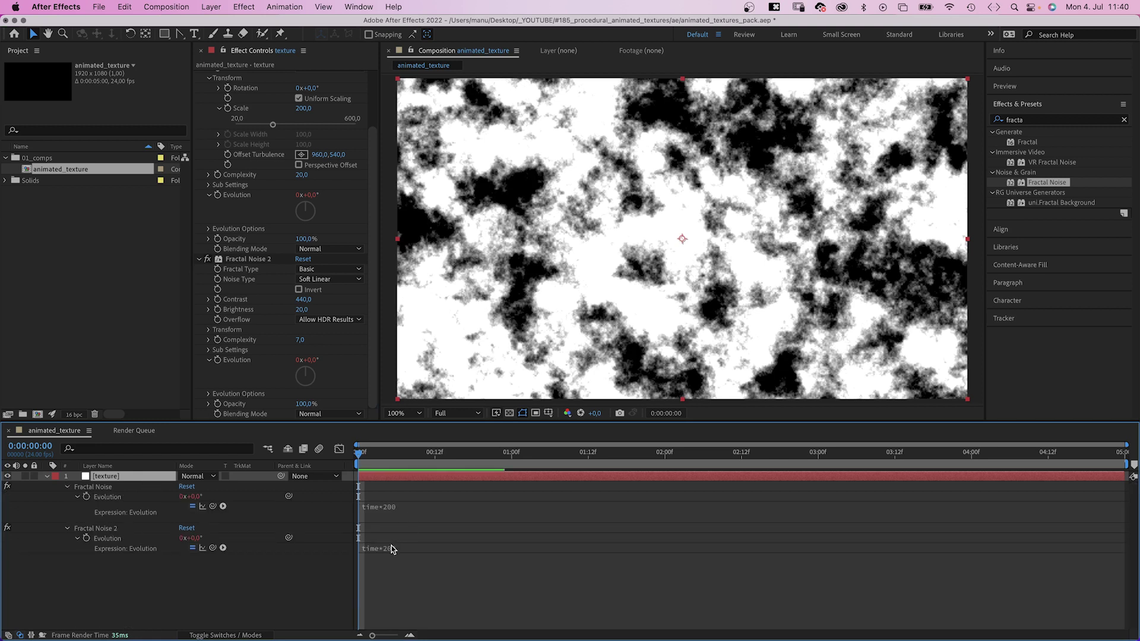
left_click(391, 548)
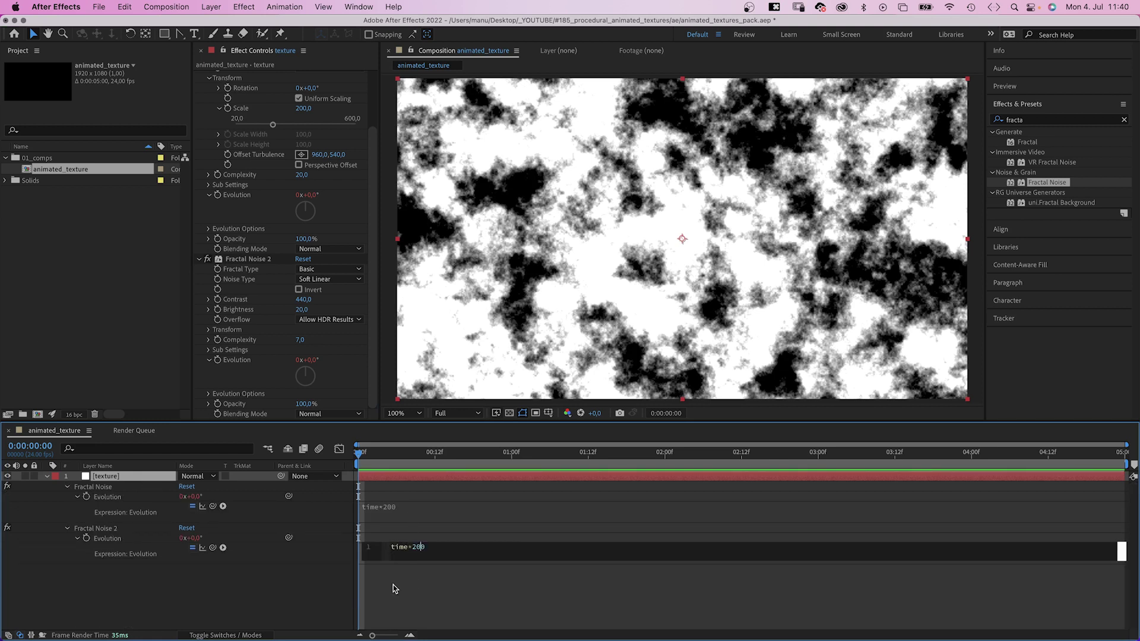
key("BackSpace")
key("BackSpace")
type("5")
left_click(338, 583)
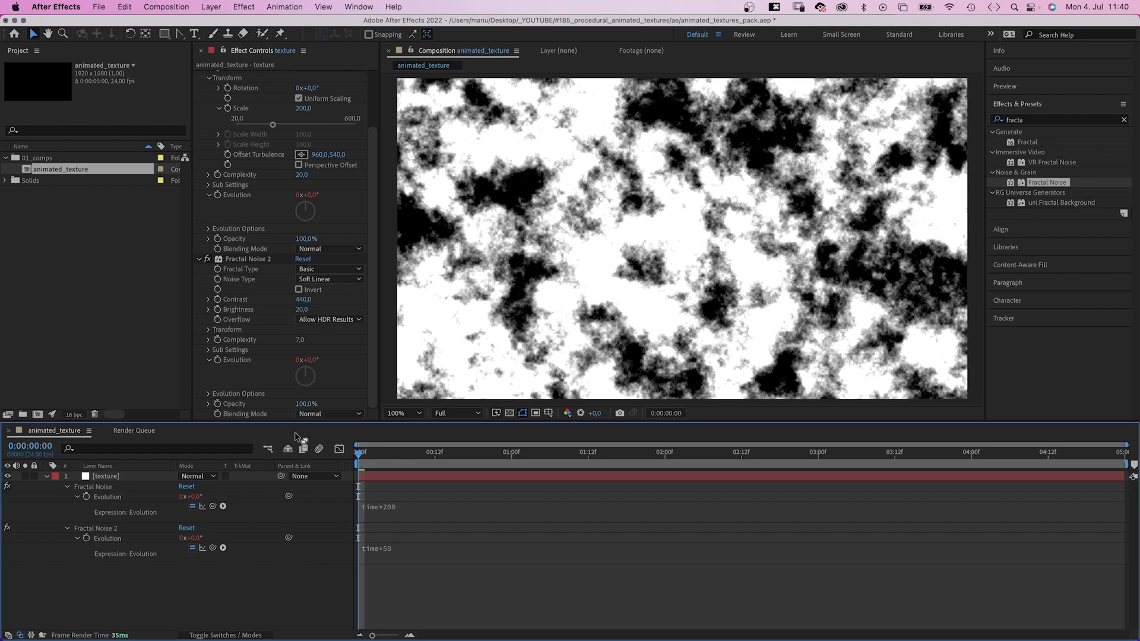
left_click(319, 415)
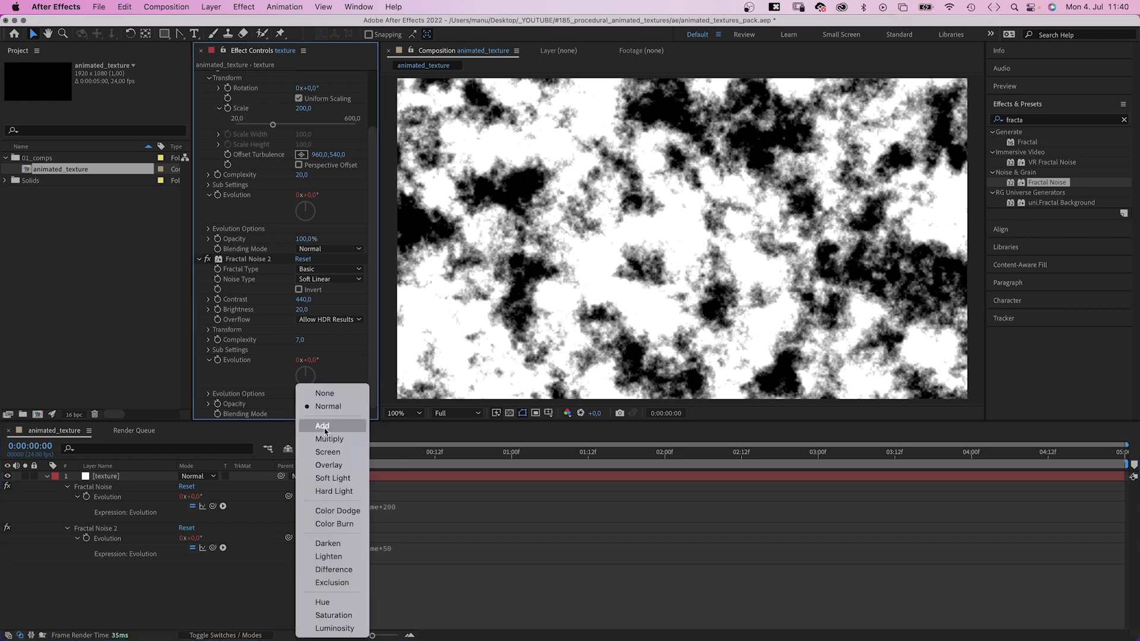
left_click(328, 439)
key("space")
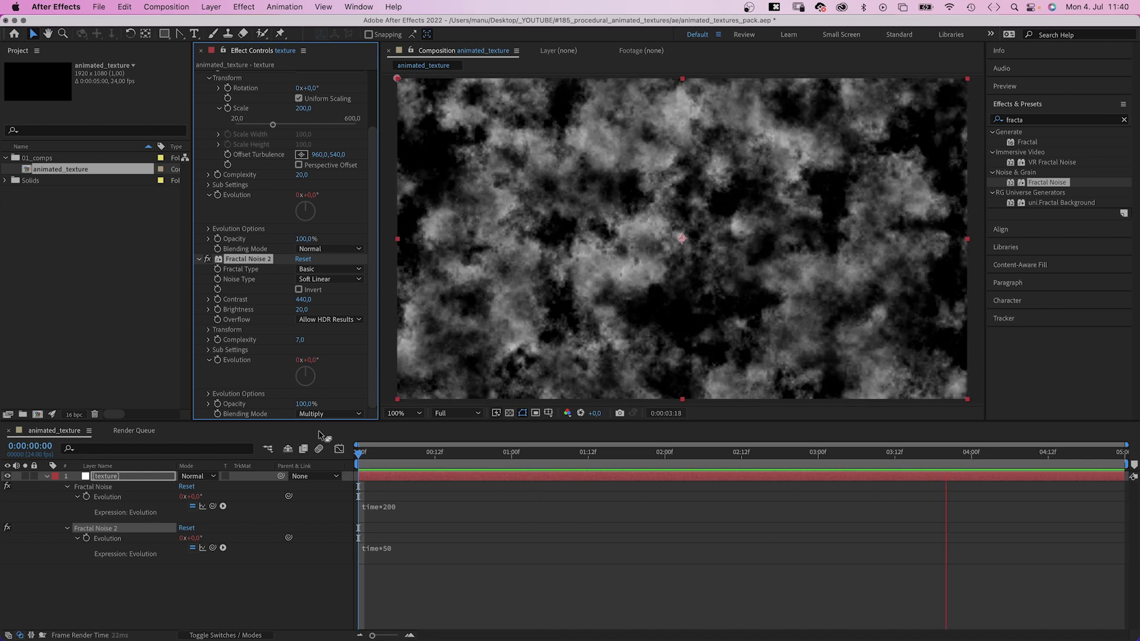
key("space")
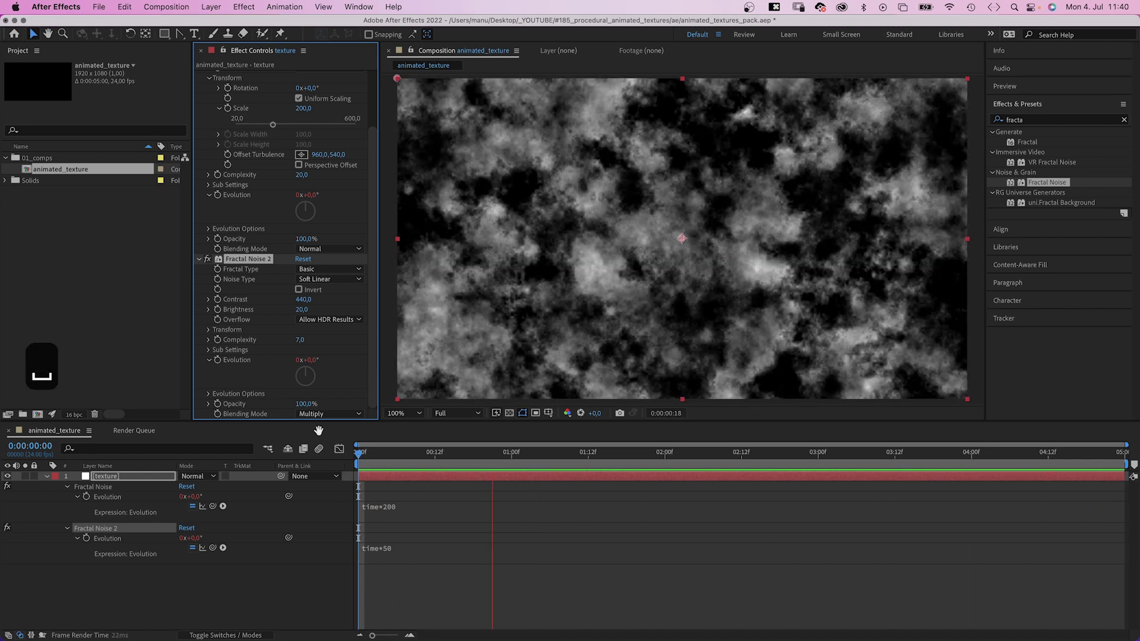
Apply Posterize to the texture layer with Level 3 and preview the result
left_click(998, 121)
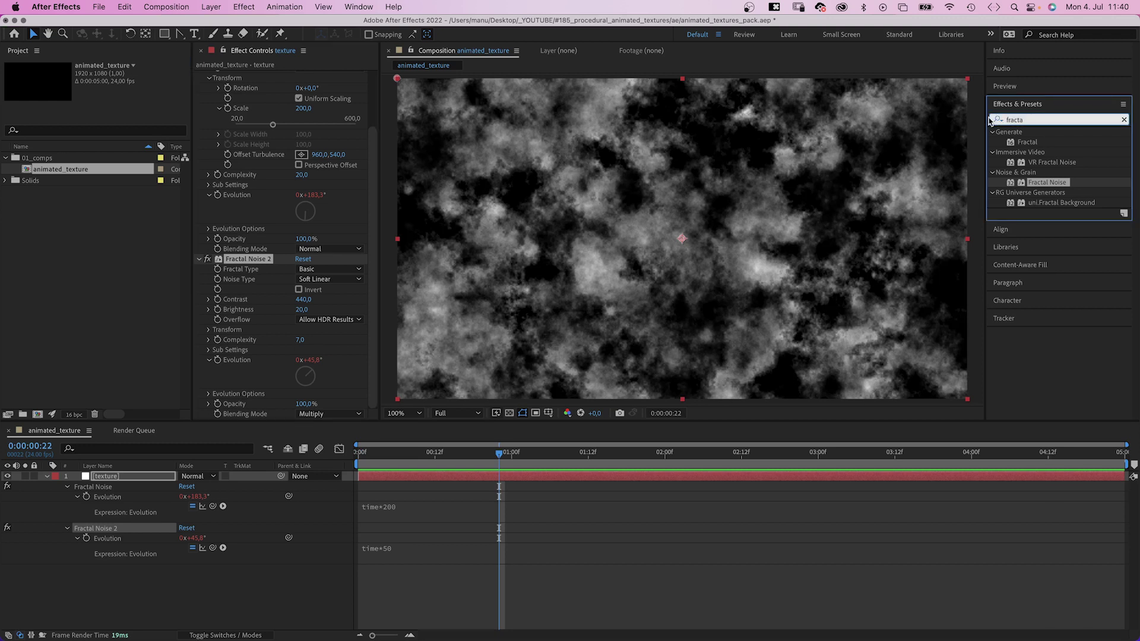
type("poster")
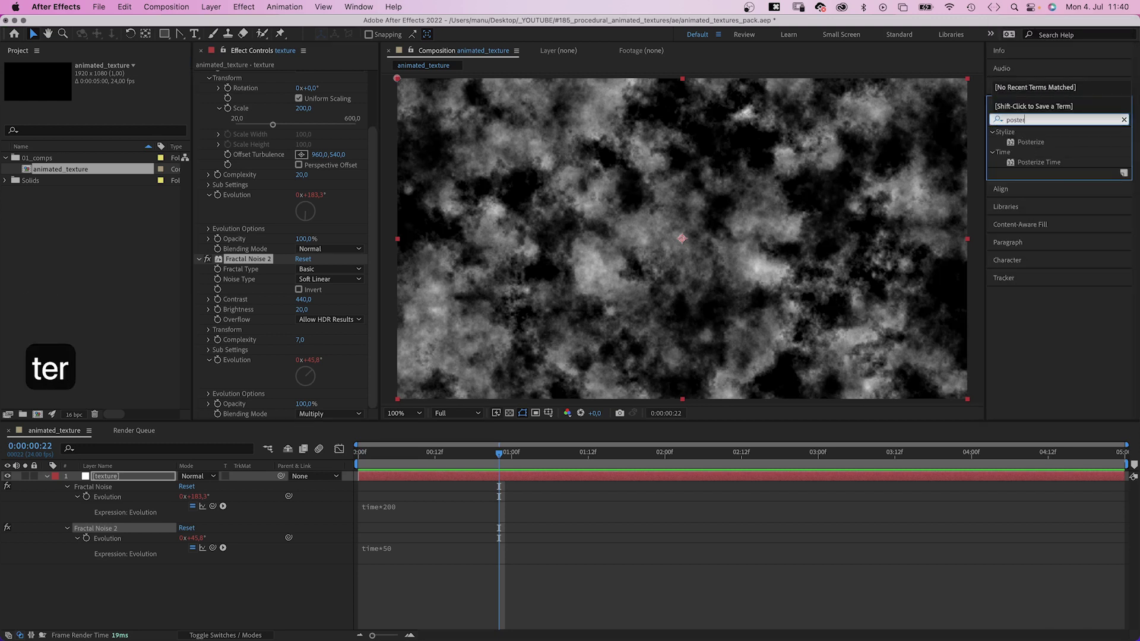
left_click_drag(1009, 144, 261, 426)
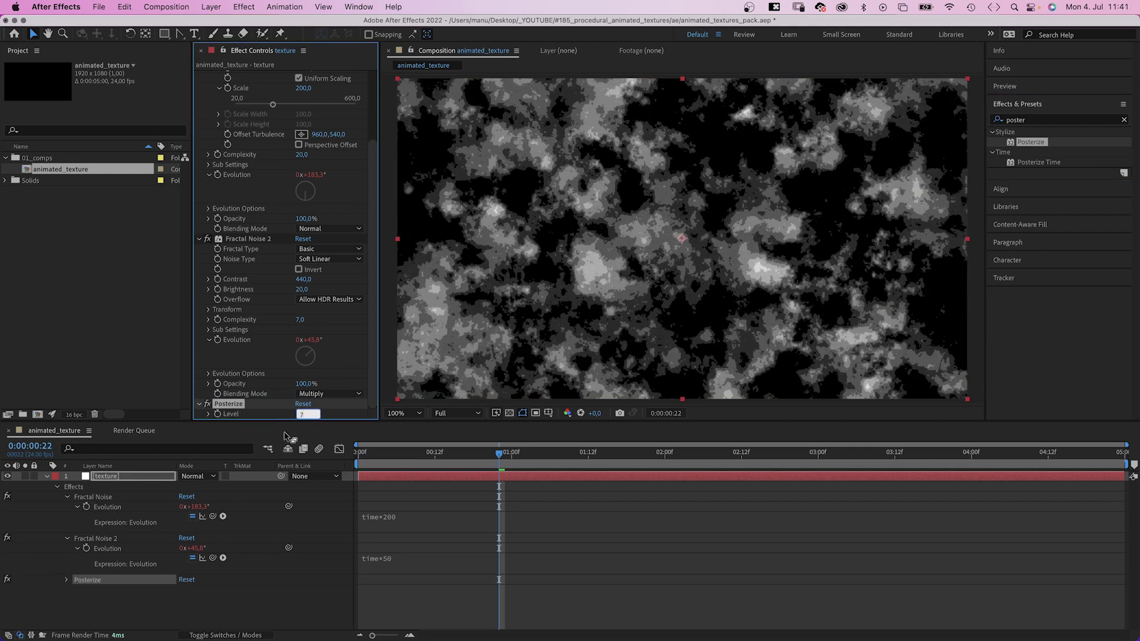
type("3")
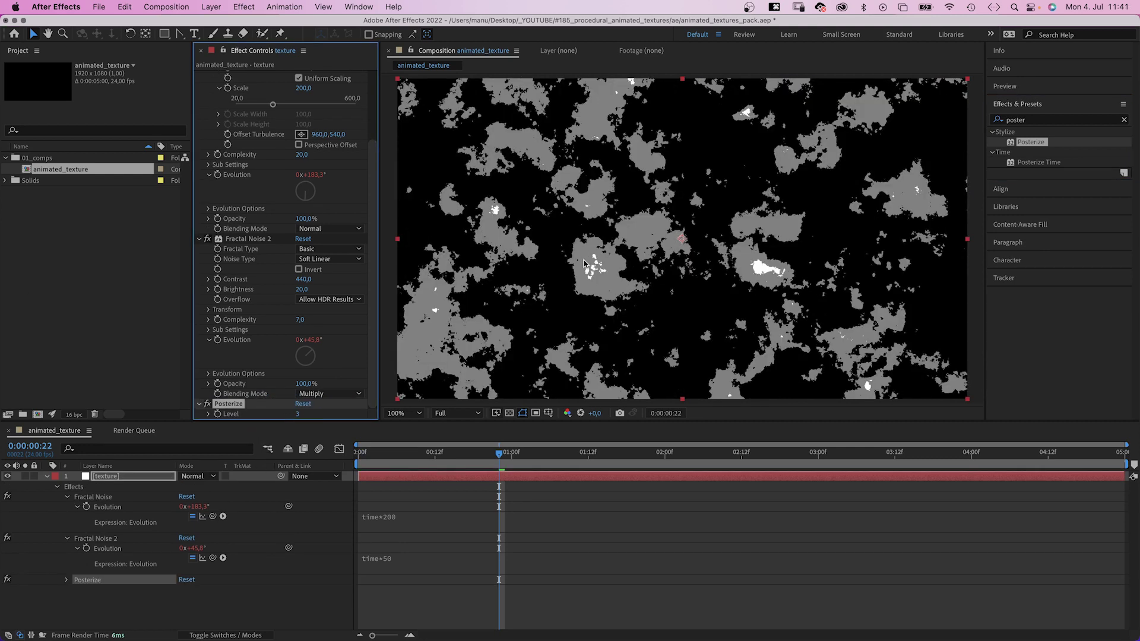
key("space")
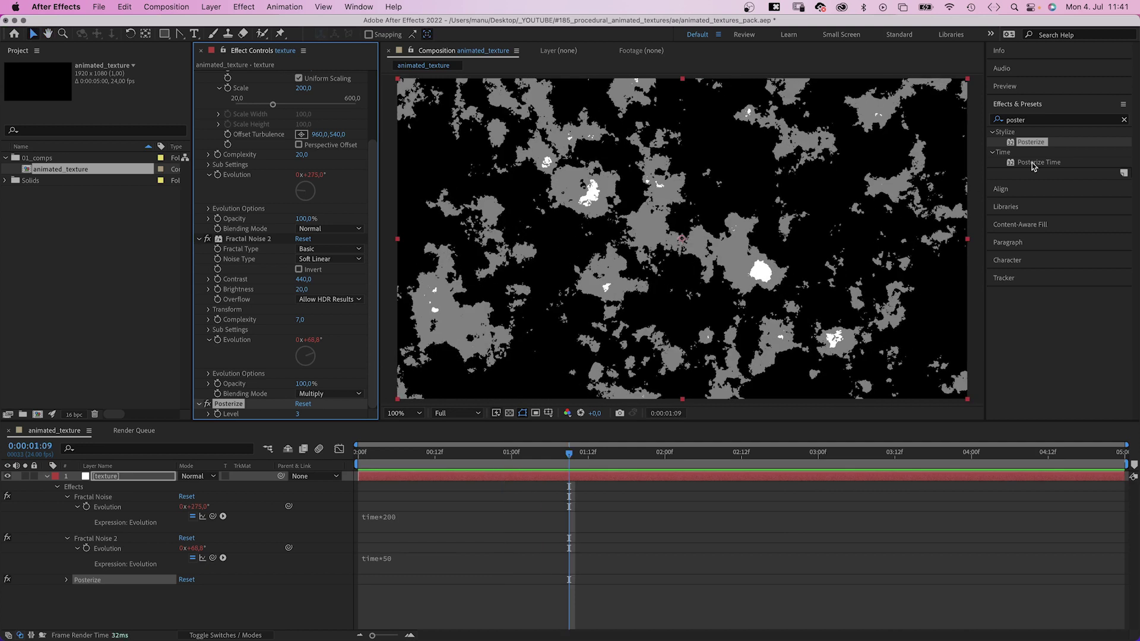
Add Venetian Blinds with 95% completion, 90° direction and width 30, then preview
left_click(1033, 120)
type("veneti")
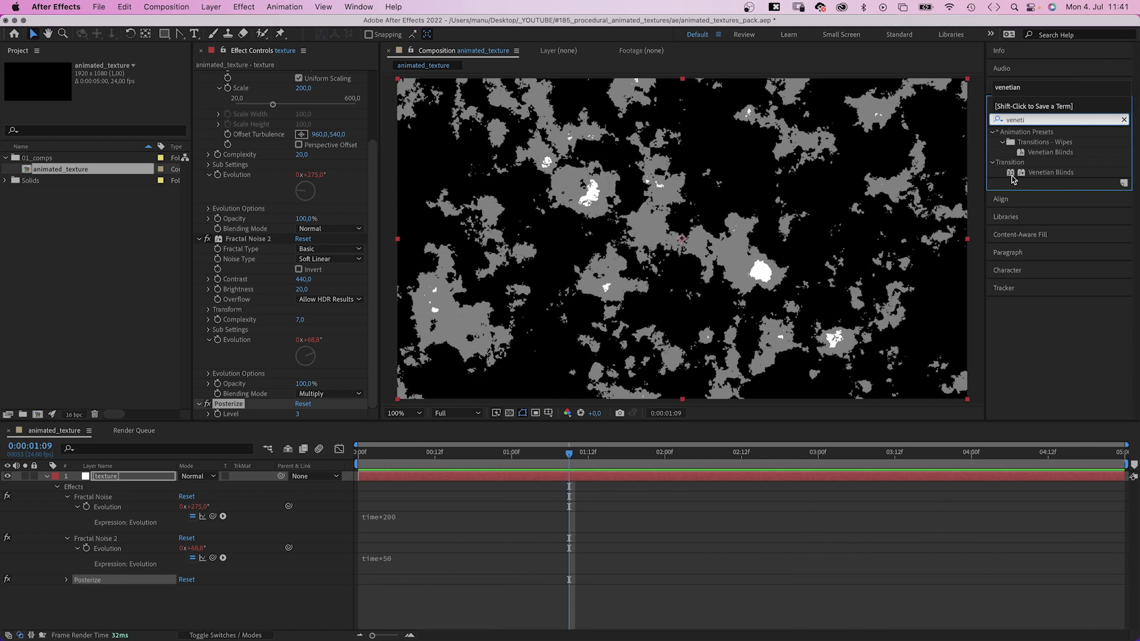
left_click_drag(1013, 180, 299, 362)
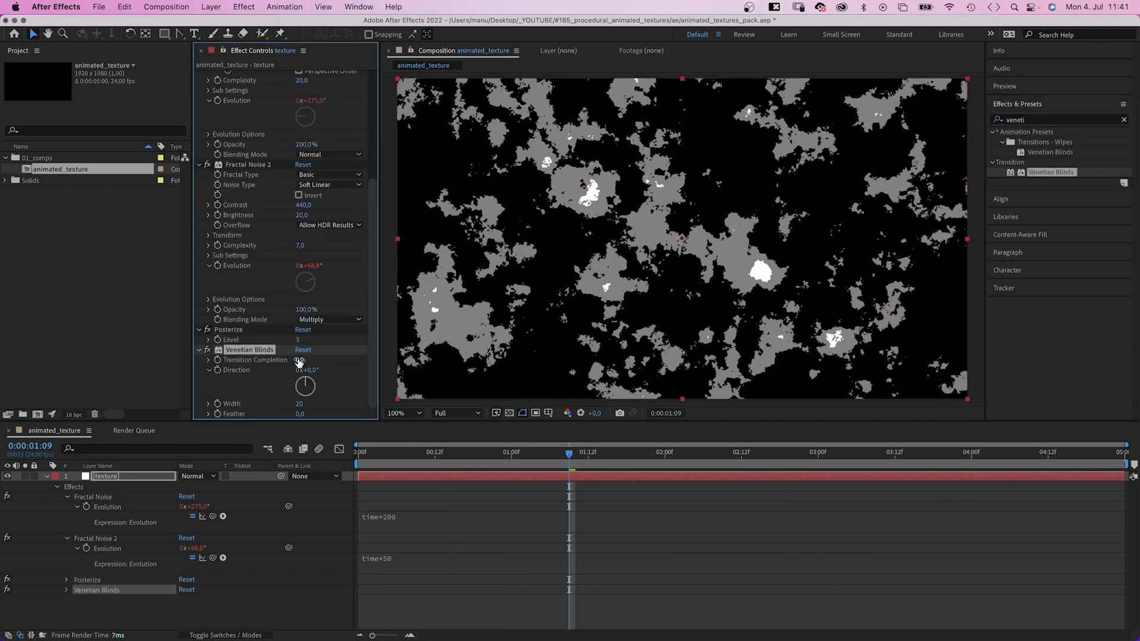
type("9")
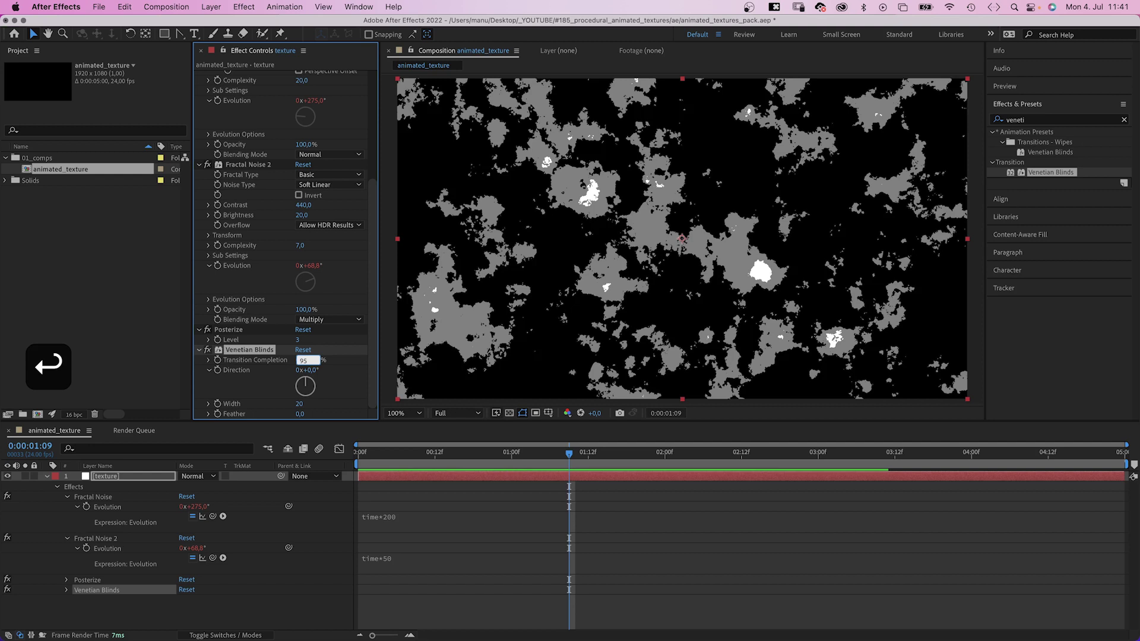
type("5")
key("Return")
left_click(310, 370)
type("9")
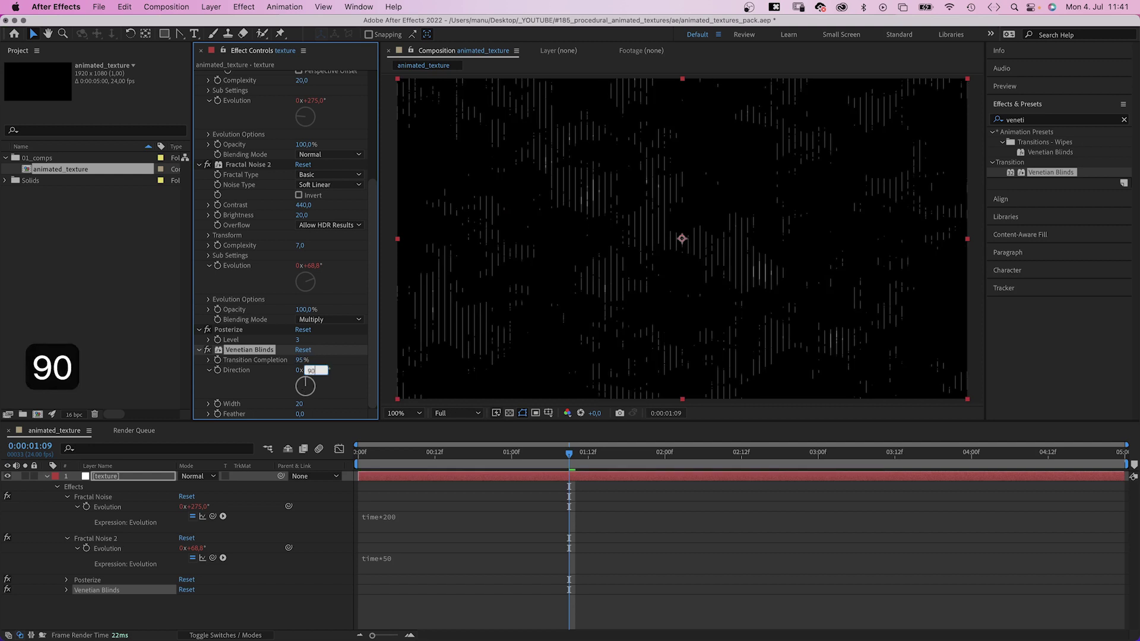
type("0")
key("Return")
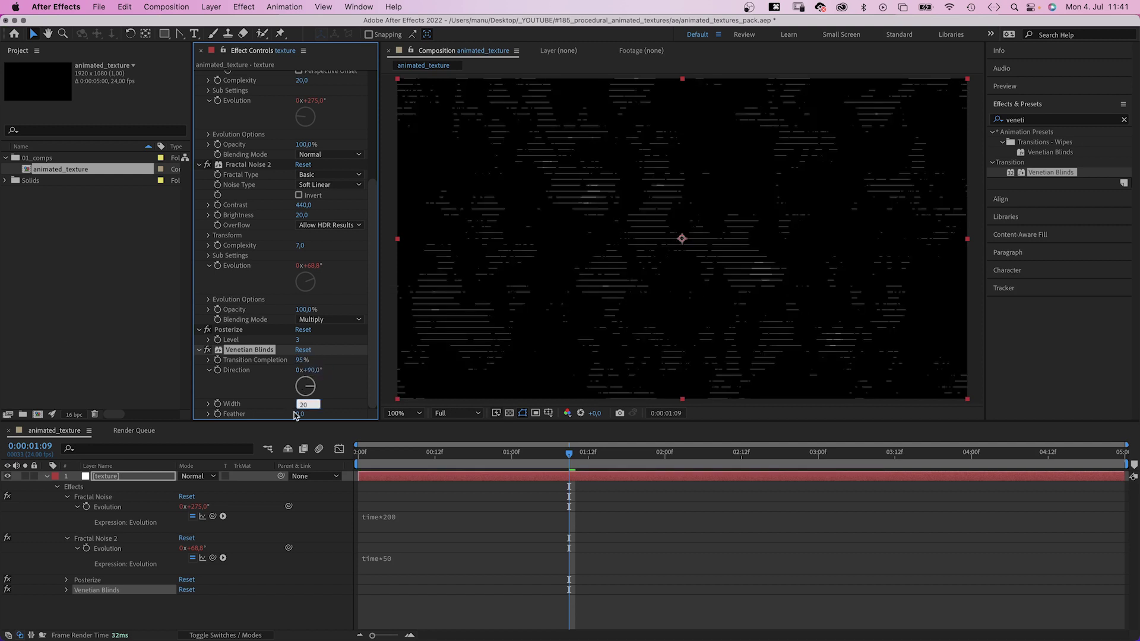
type("30")
key("Return")
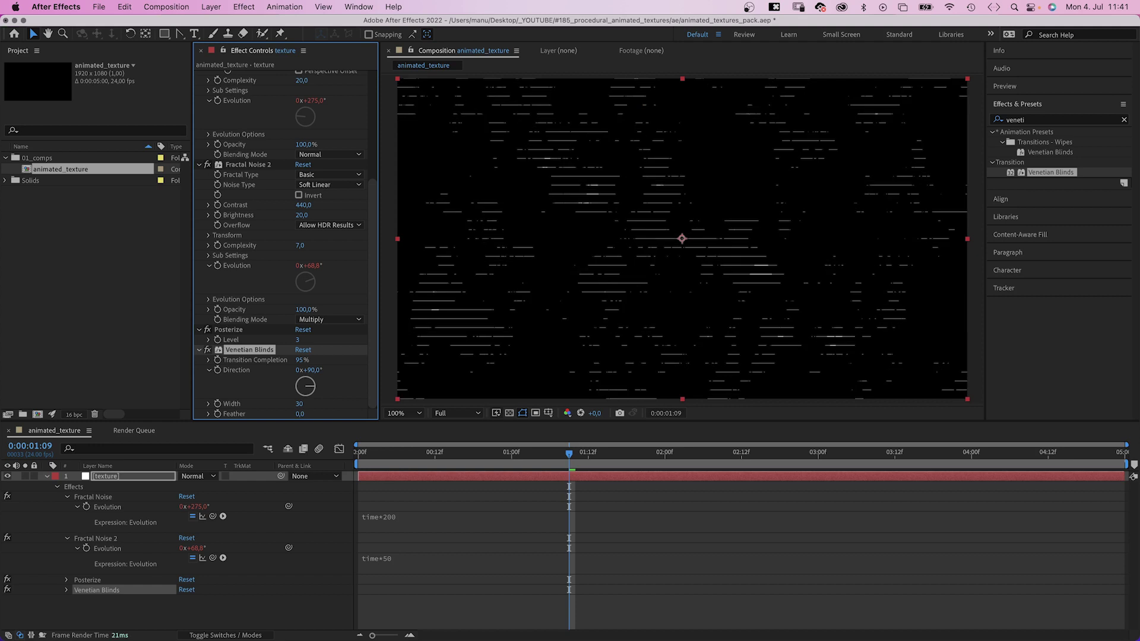
key("space")
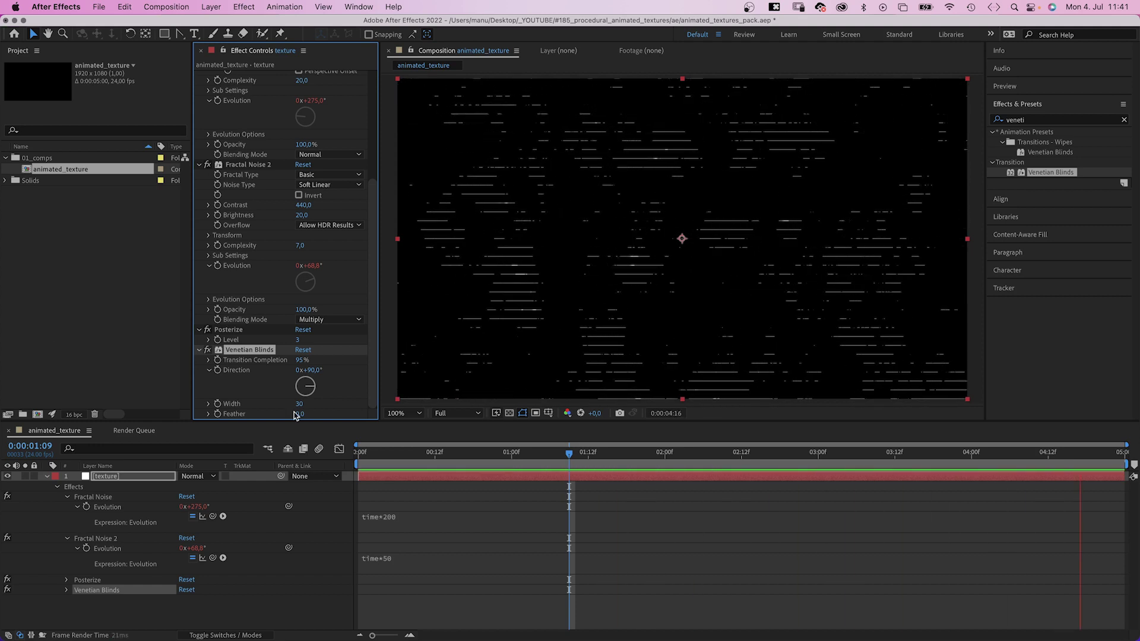
key("space")
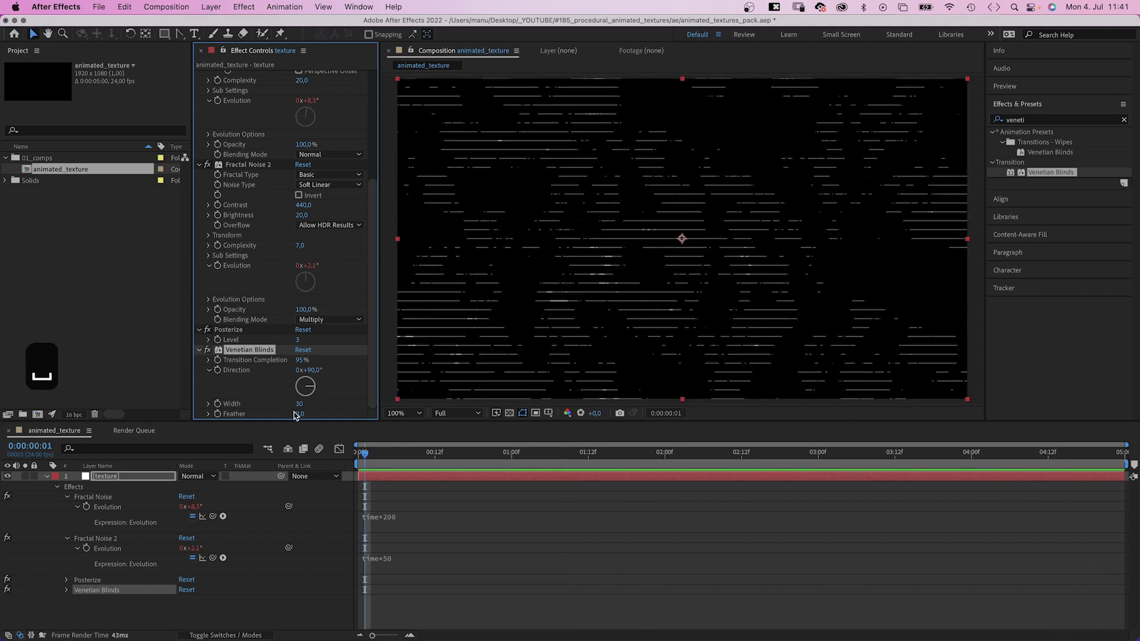
Apply Turbulent Displace to the texture layer with amount 2 and size 50
left_click(1034, 121)
type("turbule")
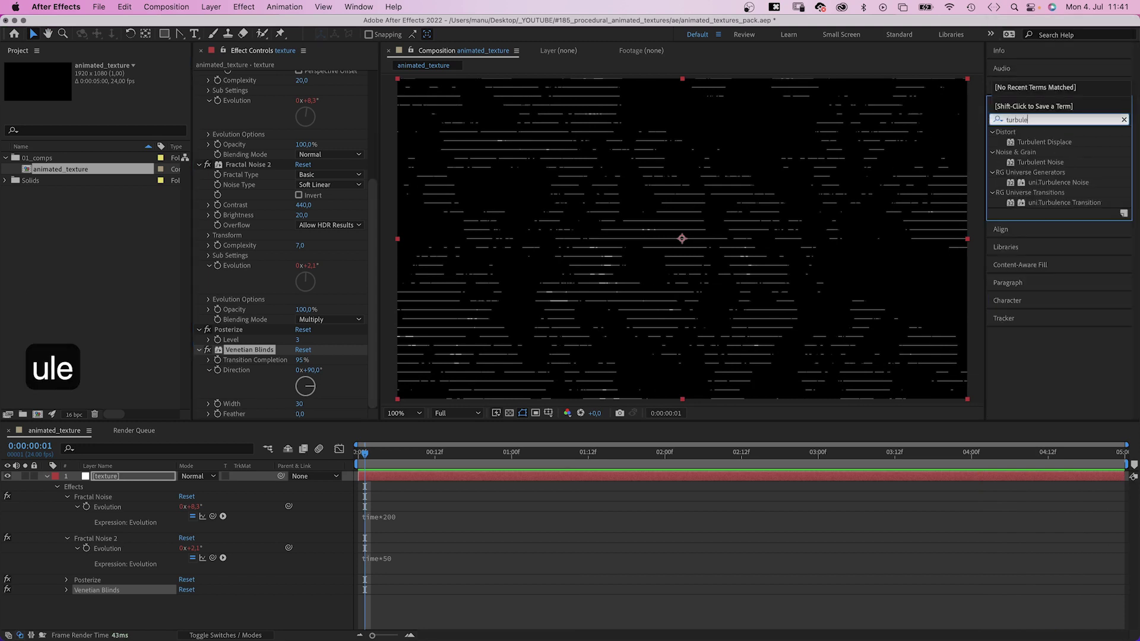
type("nt")
left_click_drag(386, 328, 266, 407)
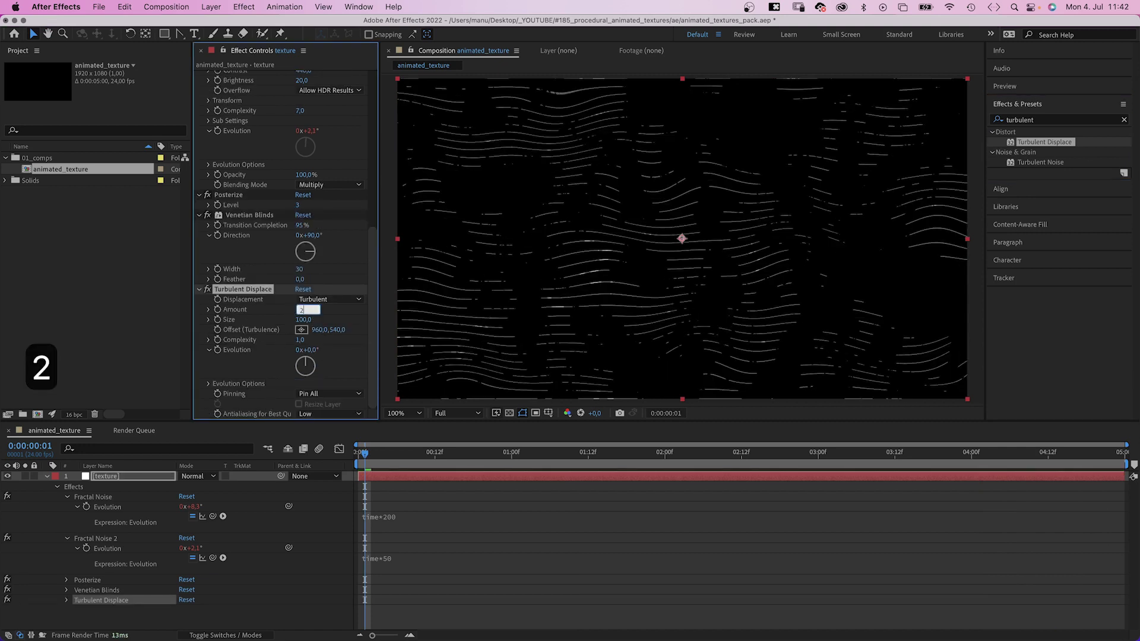
type("2")
key("Return")
type("50")
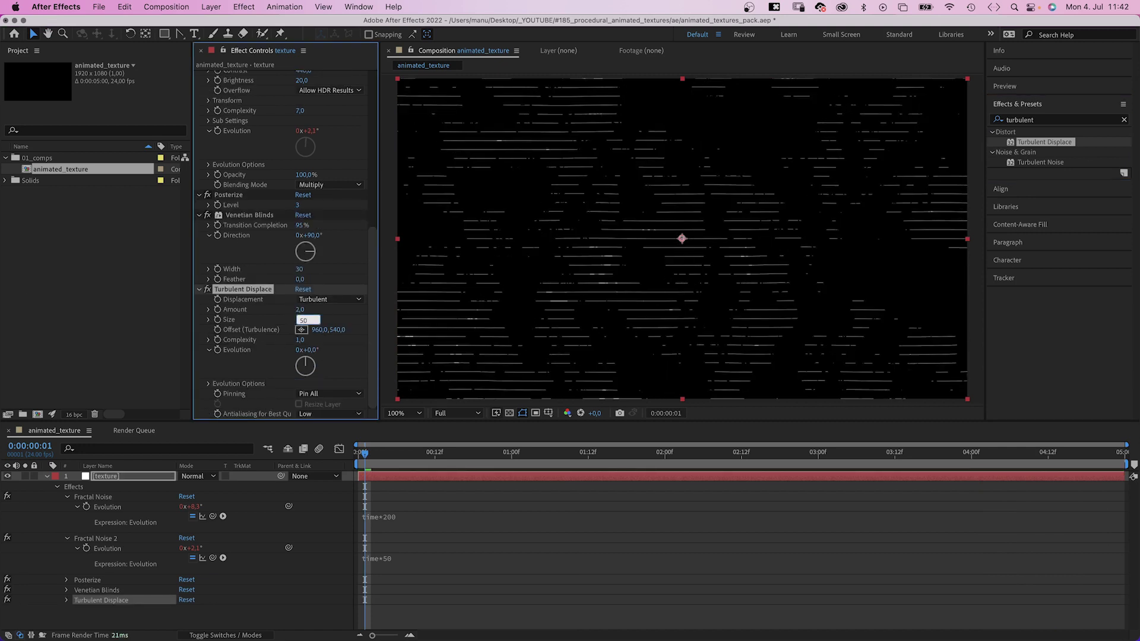
key("Return")
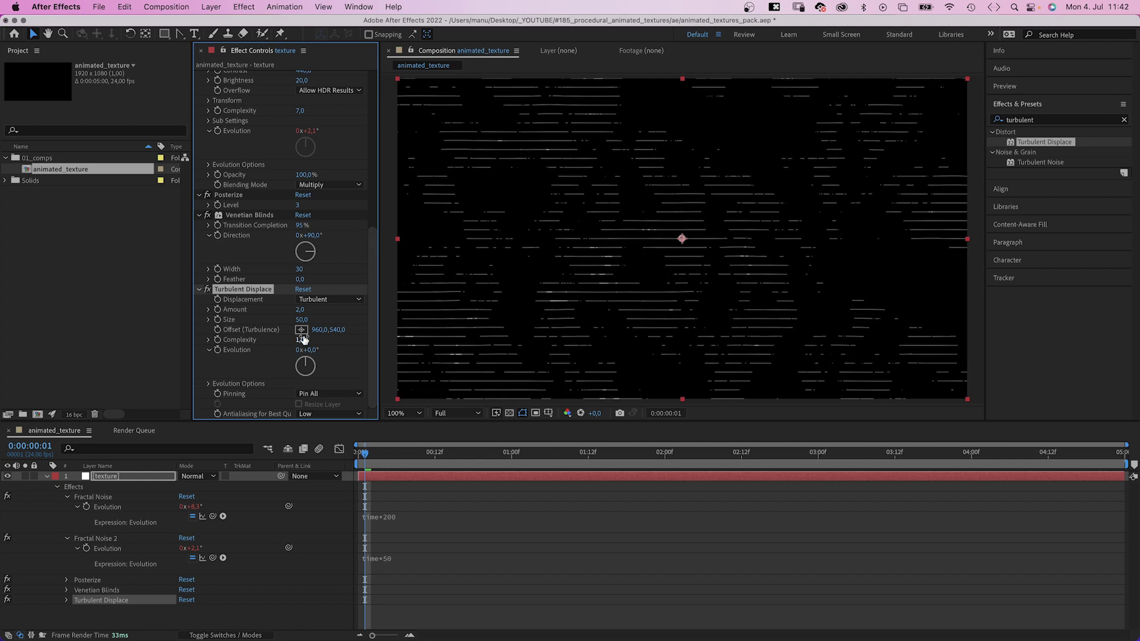
Animate the Turbulent Displace Evolution with the expression time*10 and preview
left_click(218, 351, "alt")
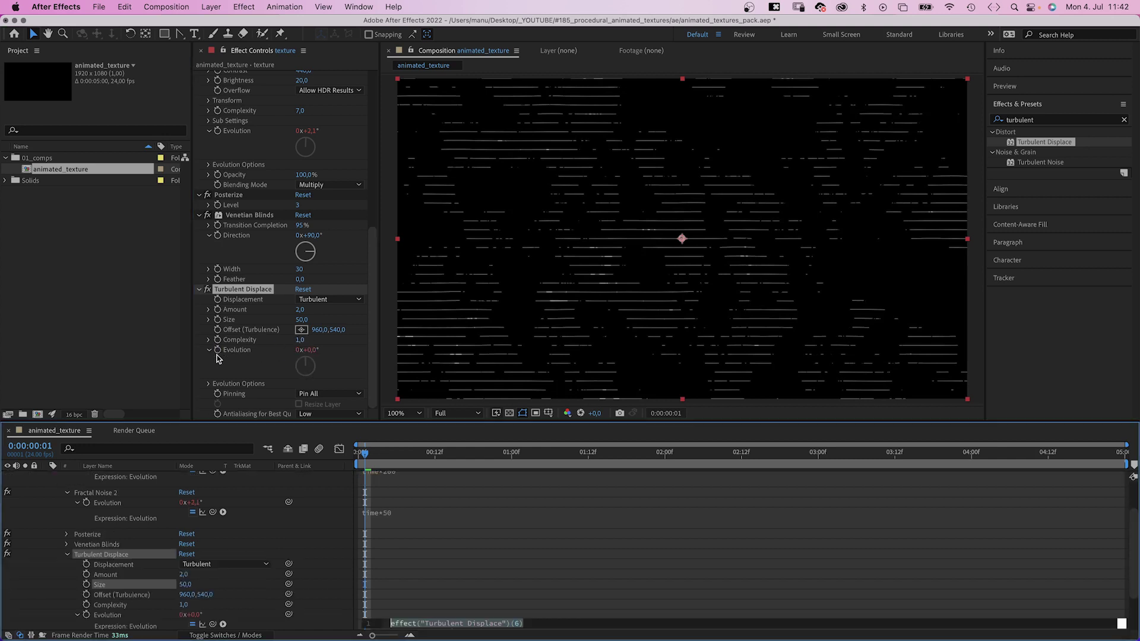
type("time*10")
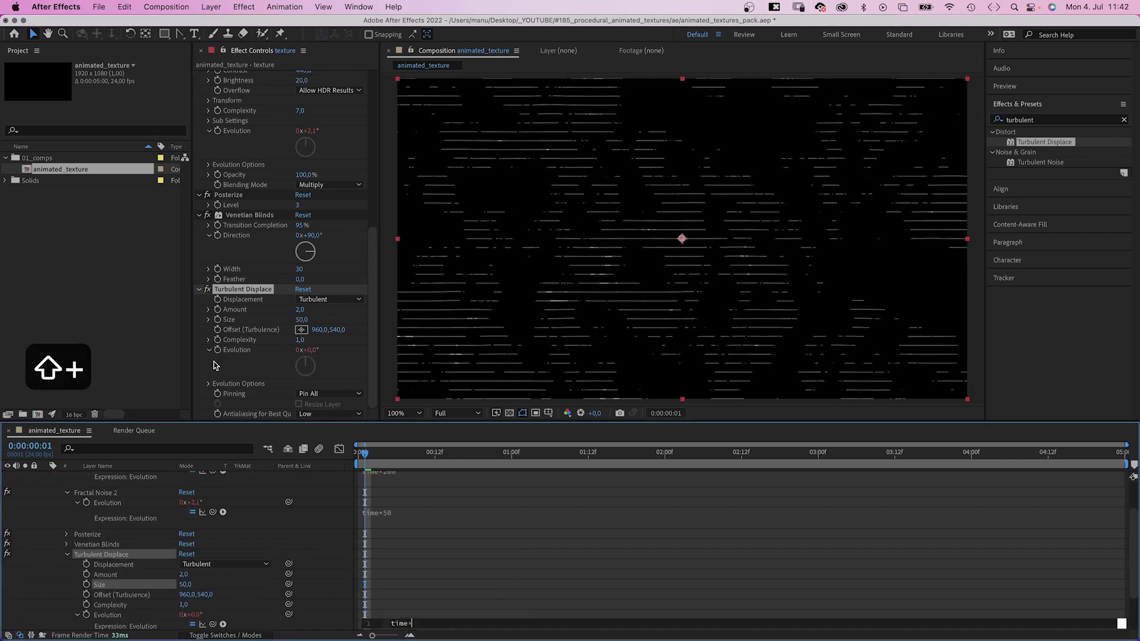
left_click(320, 525)
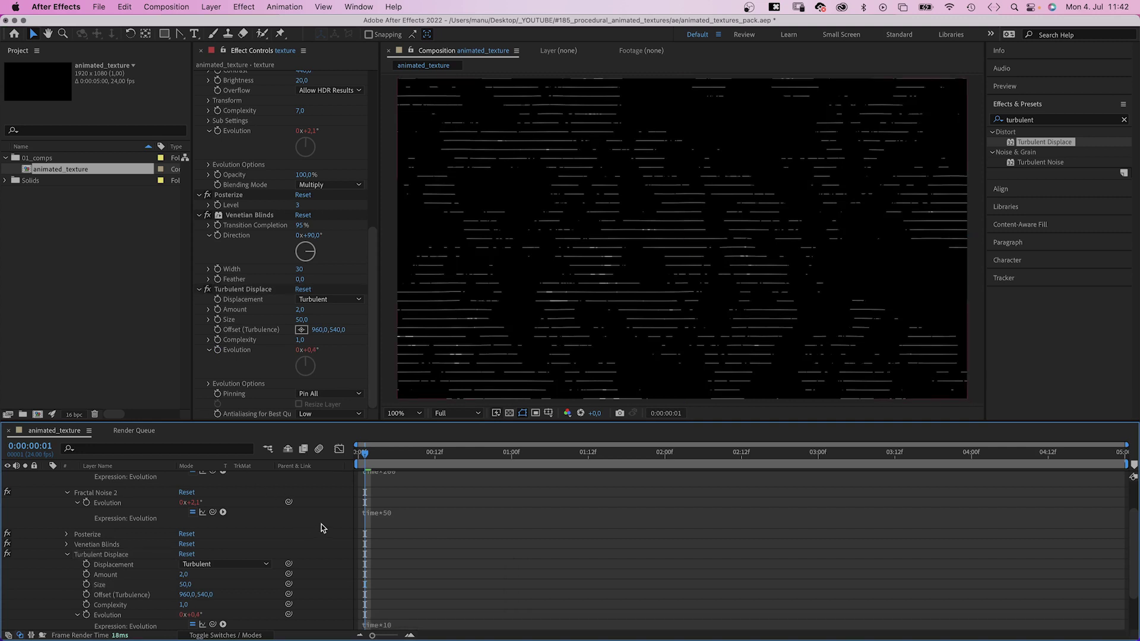
key("space")
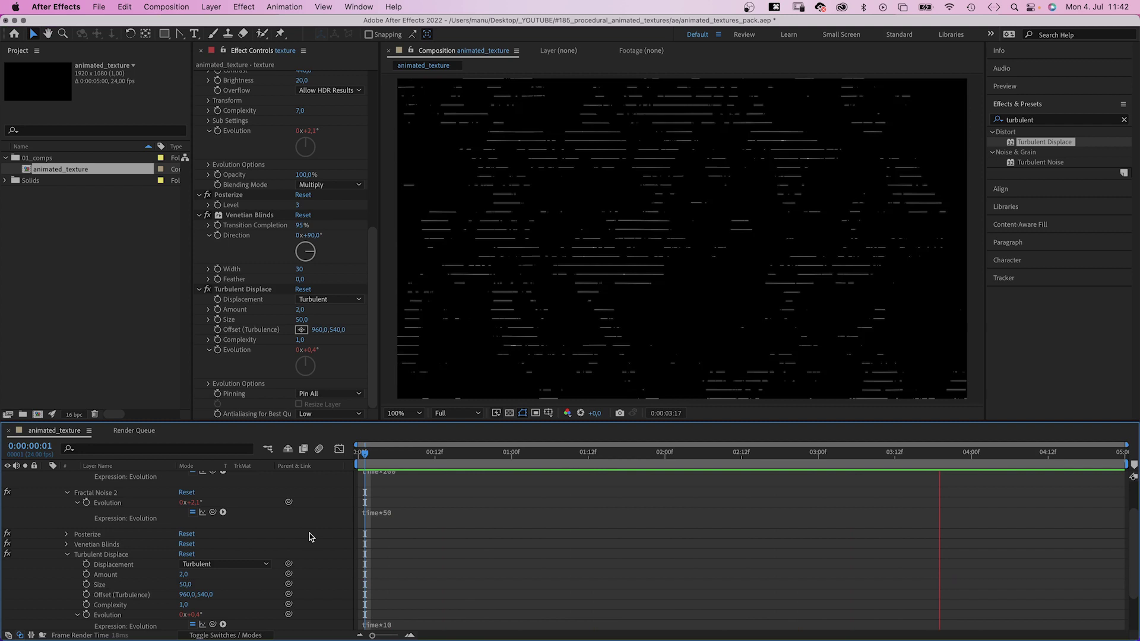
Apply Posterize Time at frame rate 8 and preview the stepped animation
key("super+5")
type("pos")
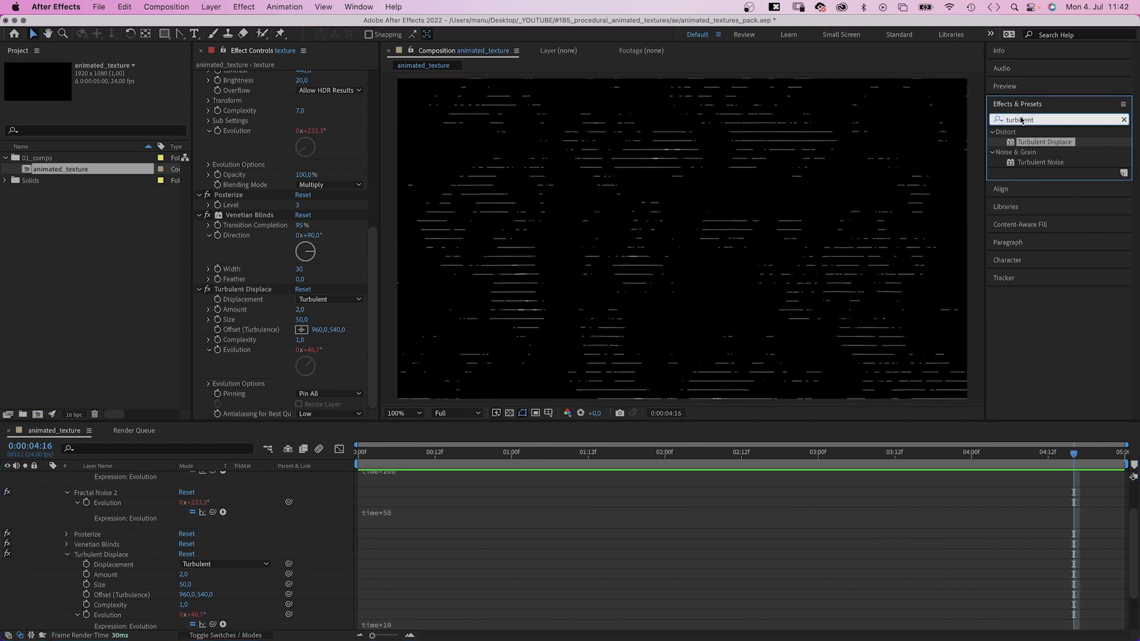
type("terize")
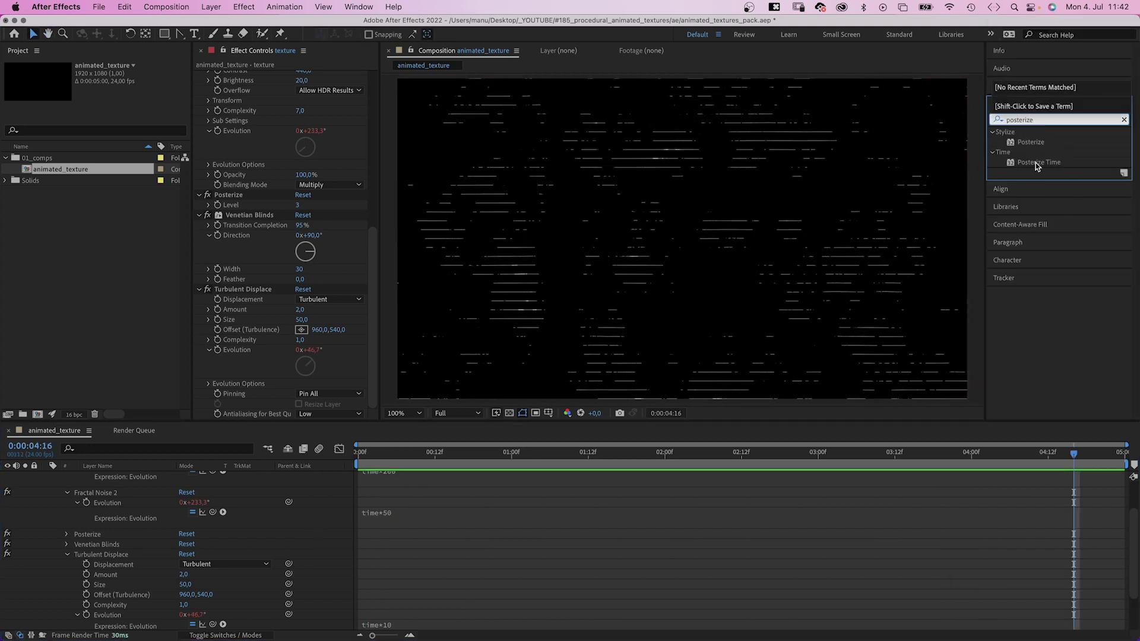
left_click(1014, 163)
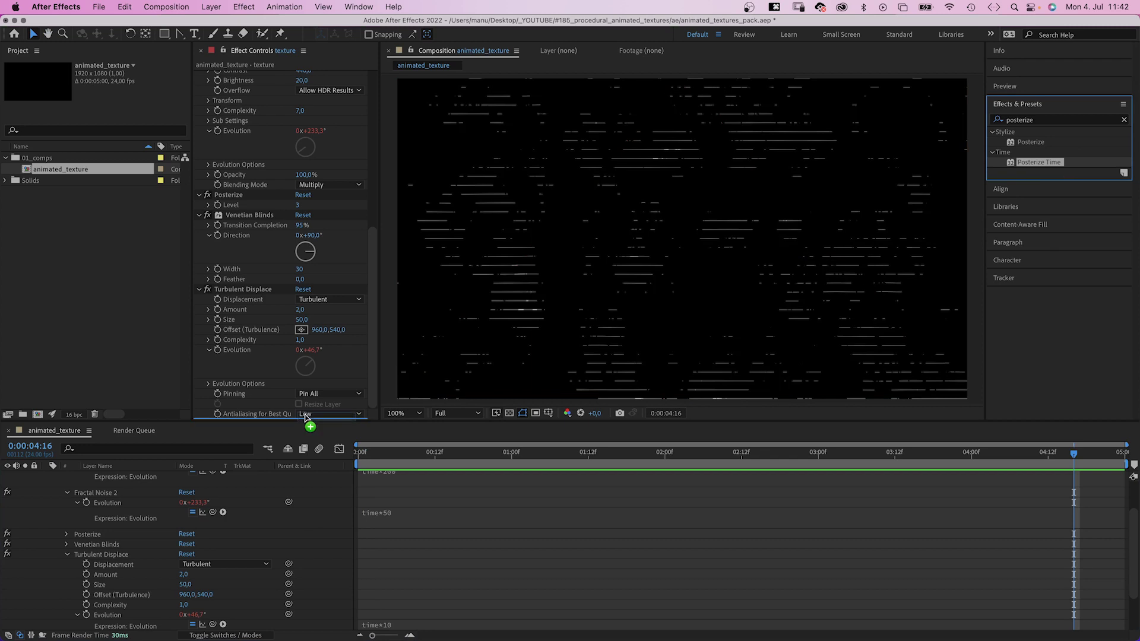
left_click_drag(305, 418, 303, 420)
type("8")
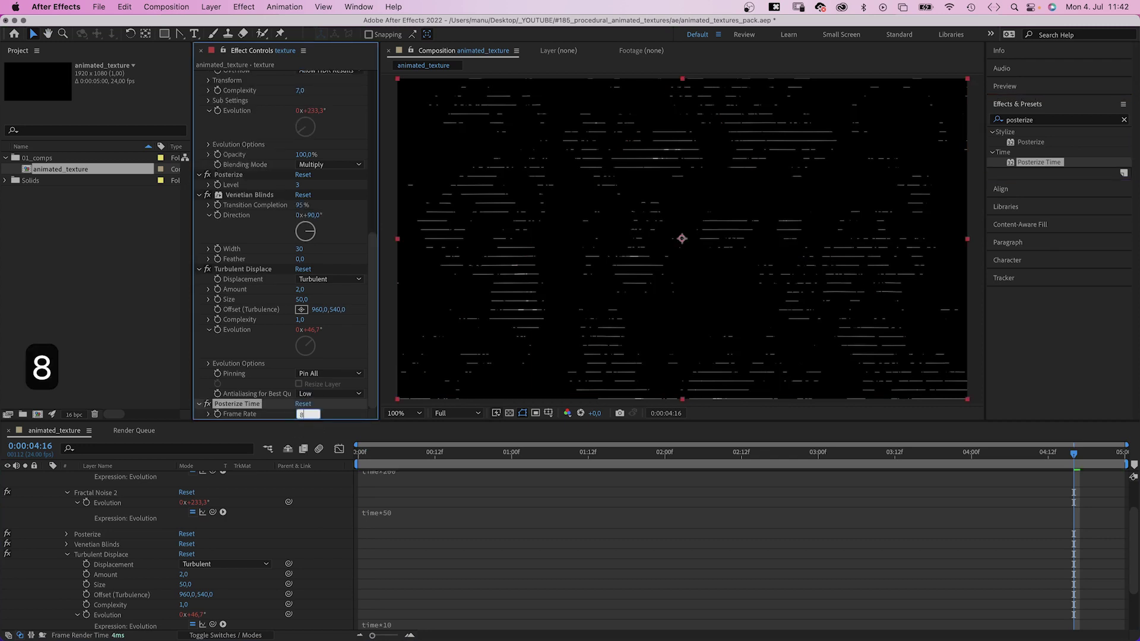
key("space")
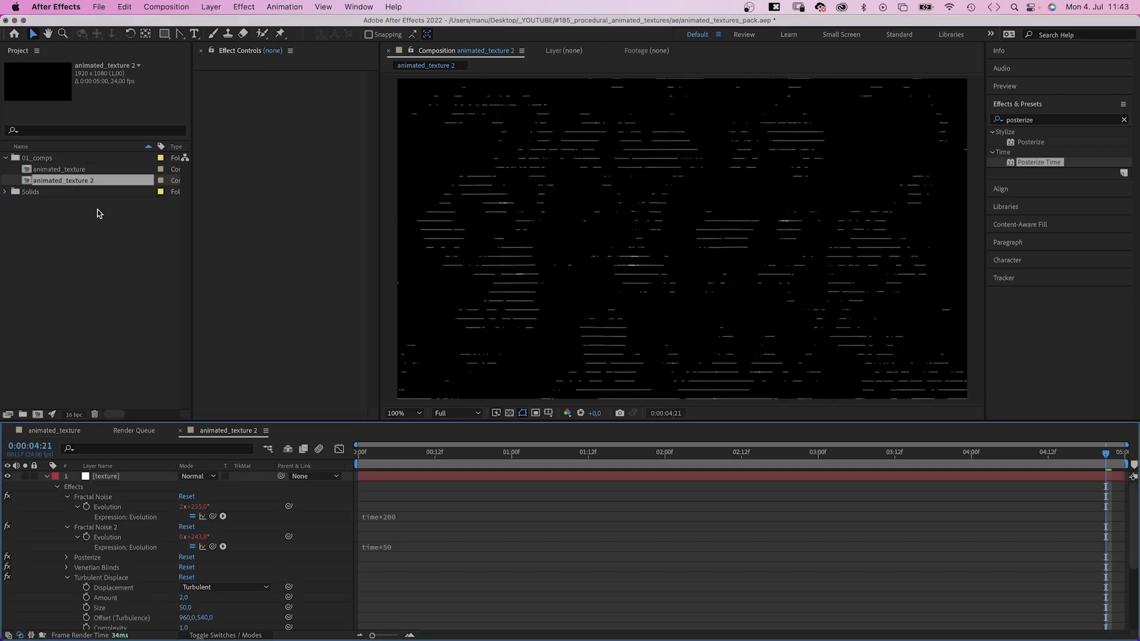
Set the first Fractal Noise to Terrain fractal type with Block noise type
left_click(105, 477)
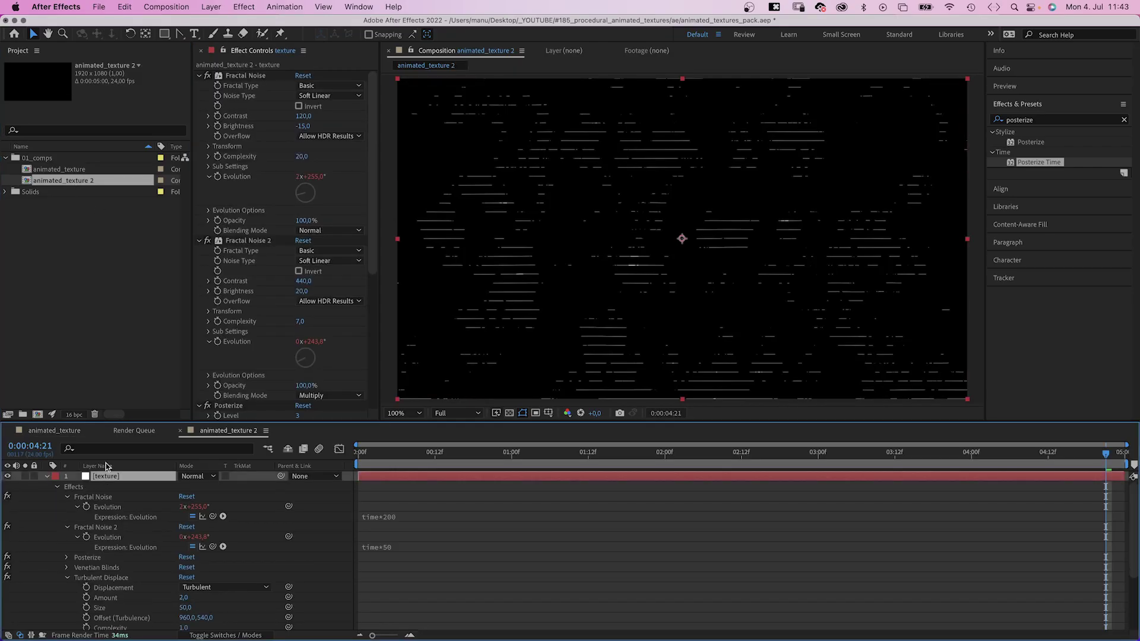
left_click(316, 86)
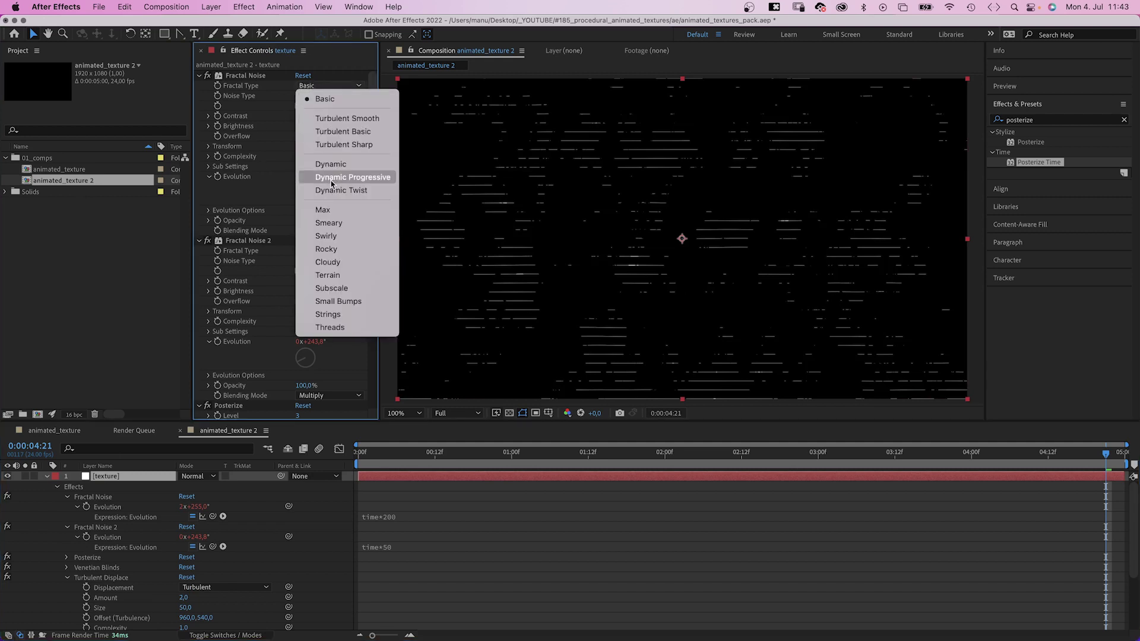
left_click(327, 275)
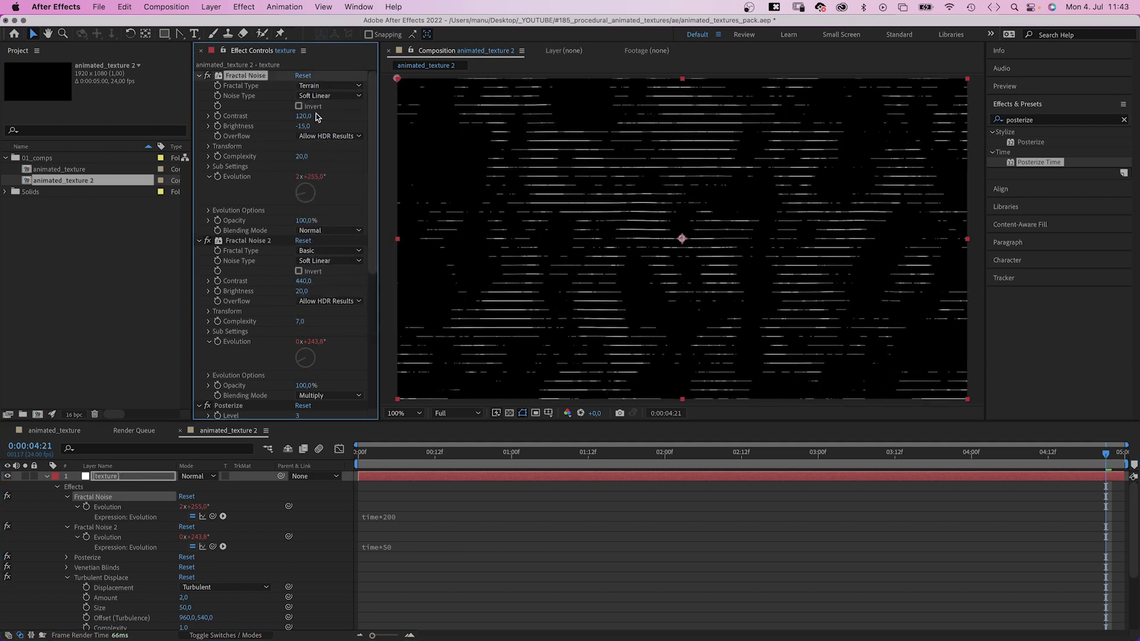
left_click(333, 97)
left_click(332, 107)
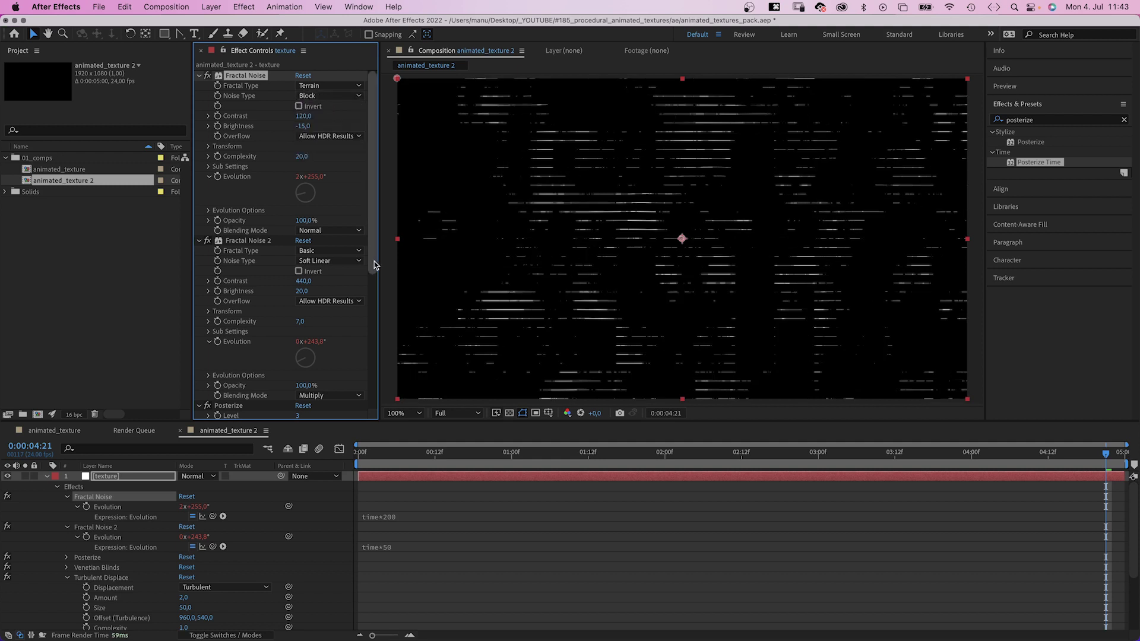
Turn off Venetian Blinds, set contrast 50 and change the Evolution expression to time*50
scroll(196, 186, "down", 8)
left_click(207, 195)
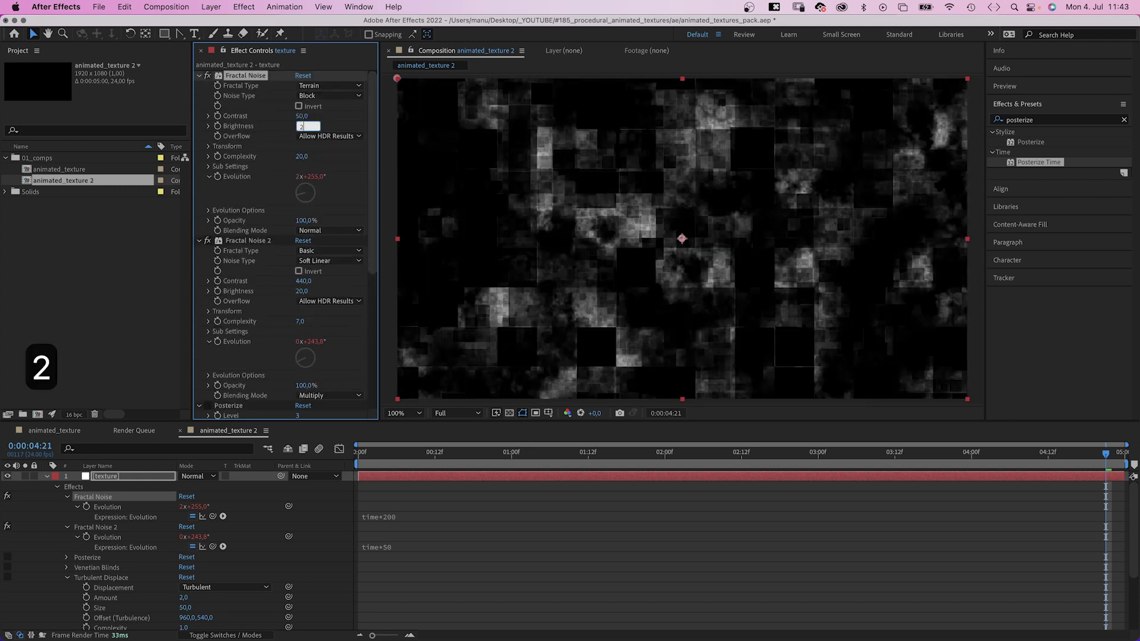
type("0")
left_click(414, 517)
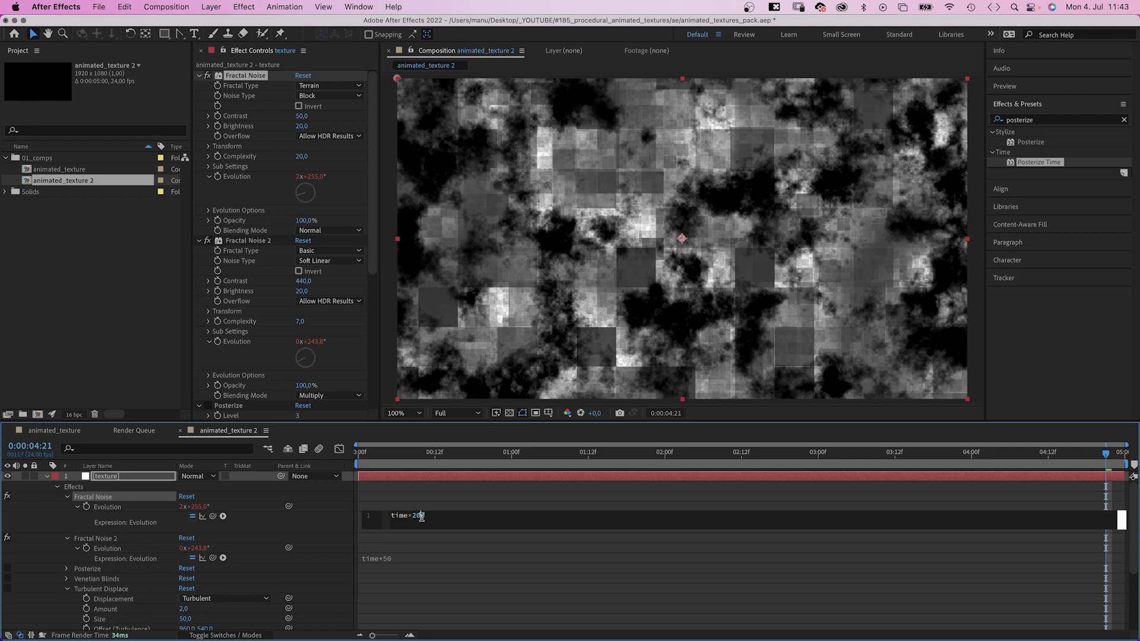
key("BackSpace")
key("BackSpace")
type("5")
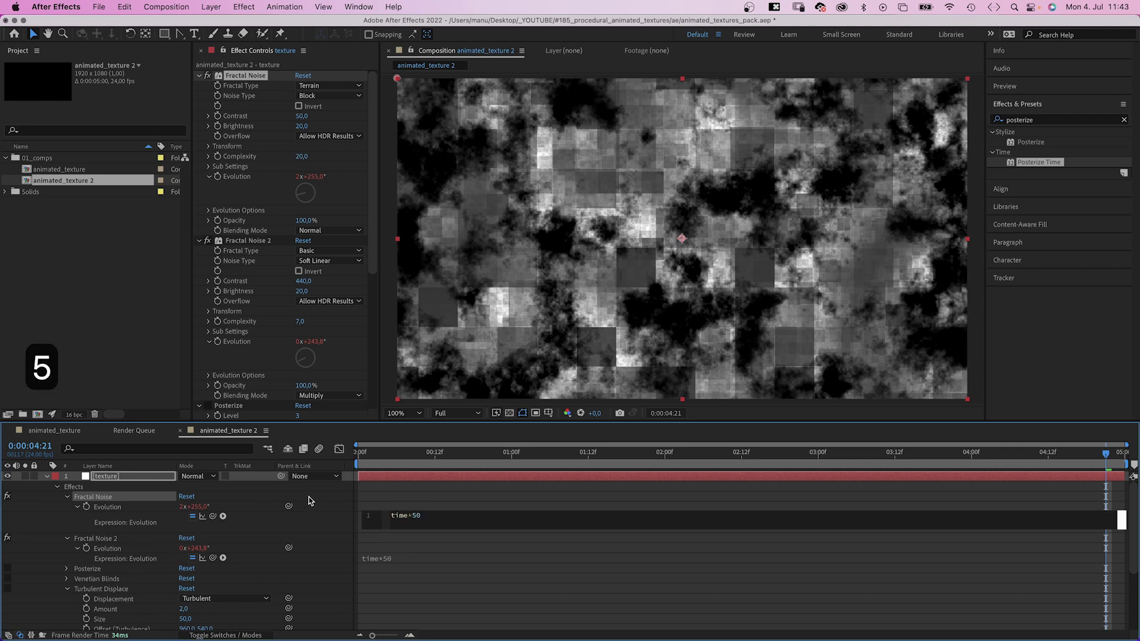
left_click(330, 522)
left_click(208, 159)
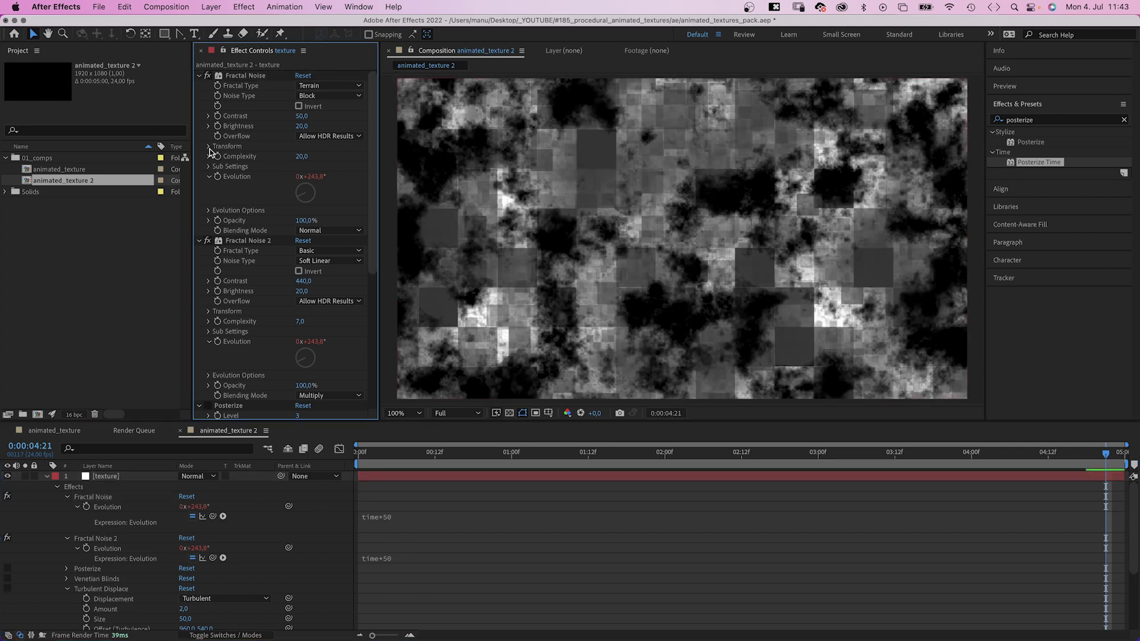
left_click(209, 147)
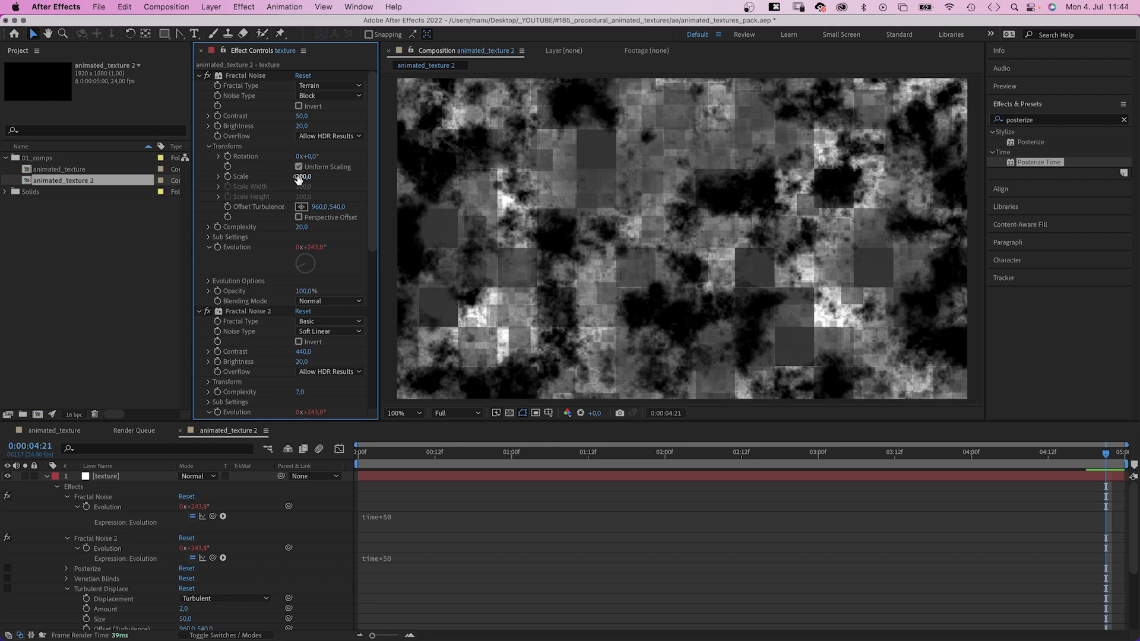
Set the first noise's scale to 900, then Fractal Noise 2 contrast 140 and brightness 30
type("900")
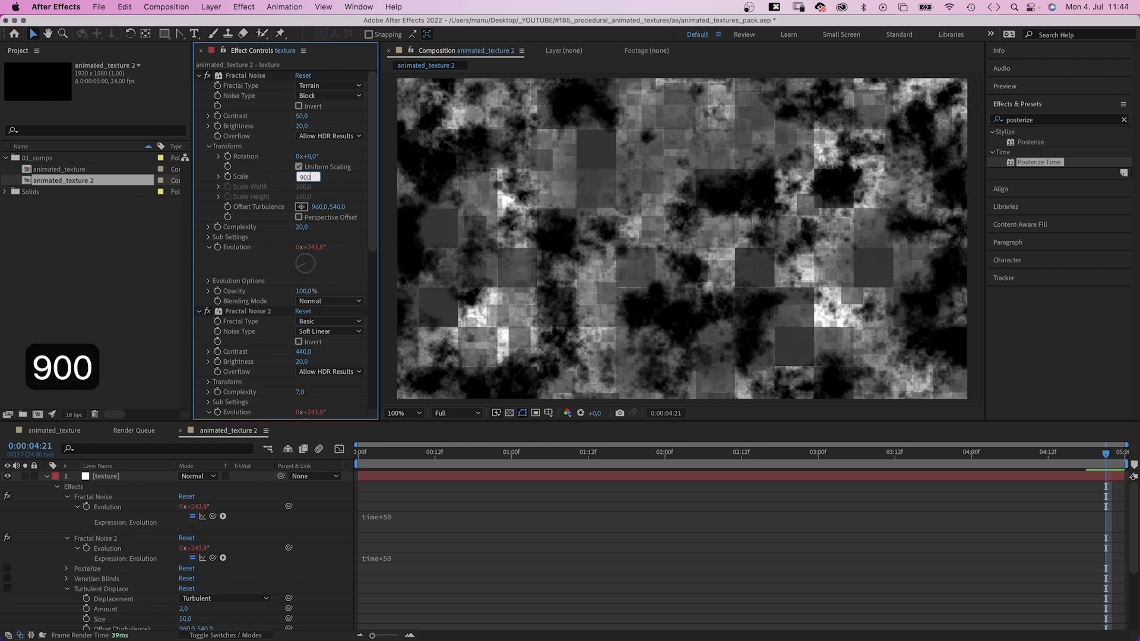
key("Return")
scroll(309, 234, "down", 6)
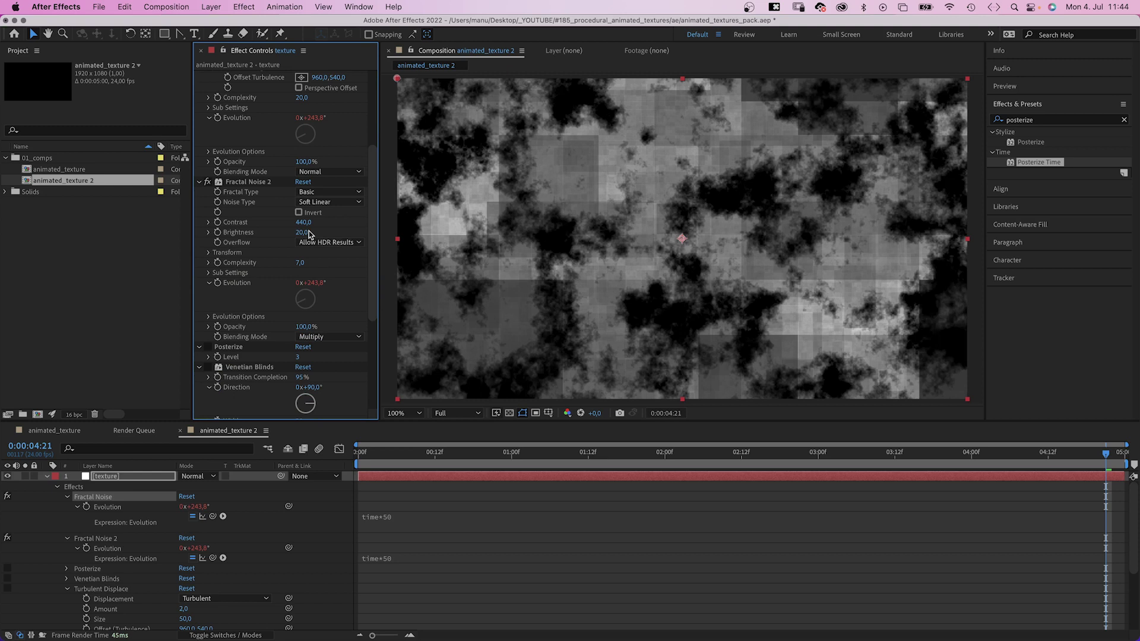
type("140")
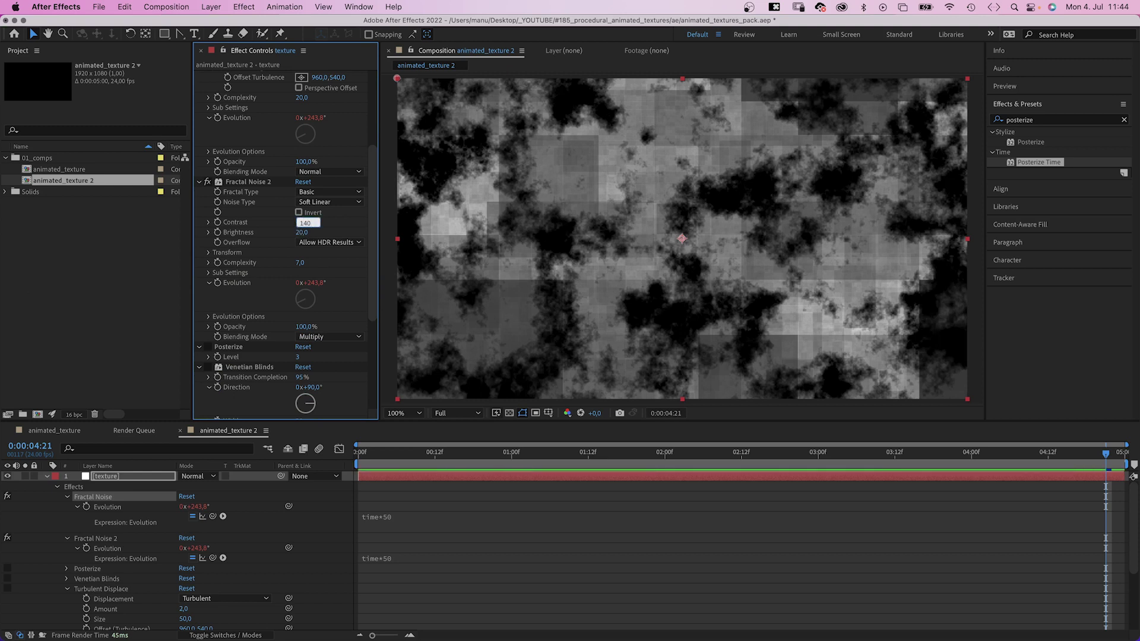
key("Return")
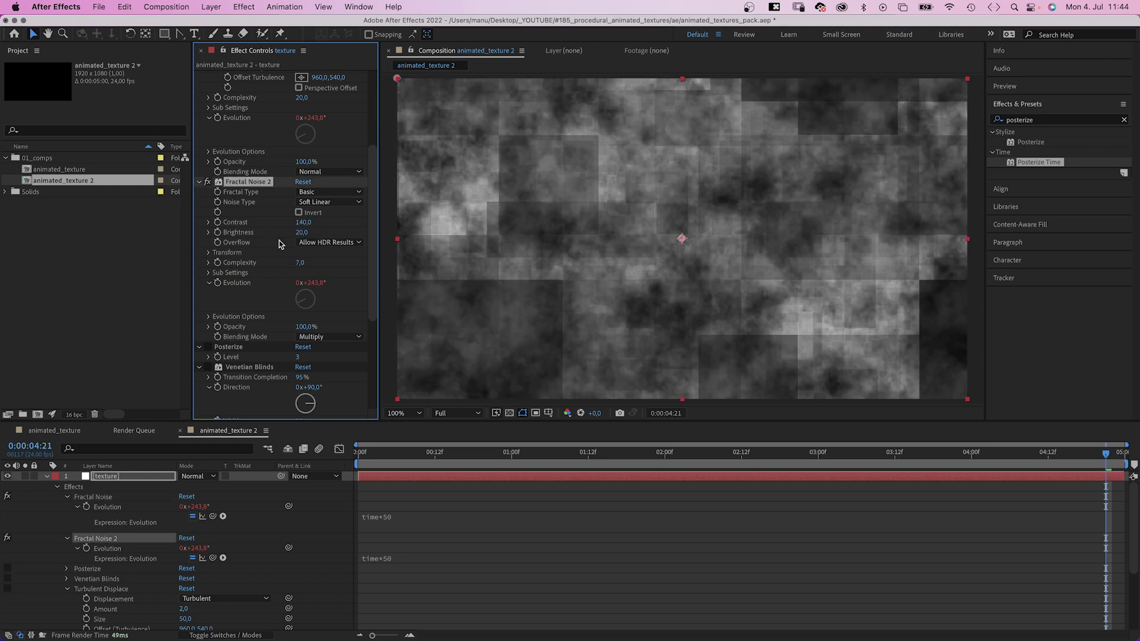
type("30")
key("Return")
Give Fractal Noise 2 scale 300, complexity 1 and the Evolution expression time*100
left_click(209, 254)
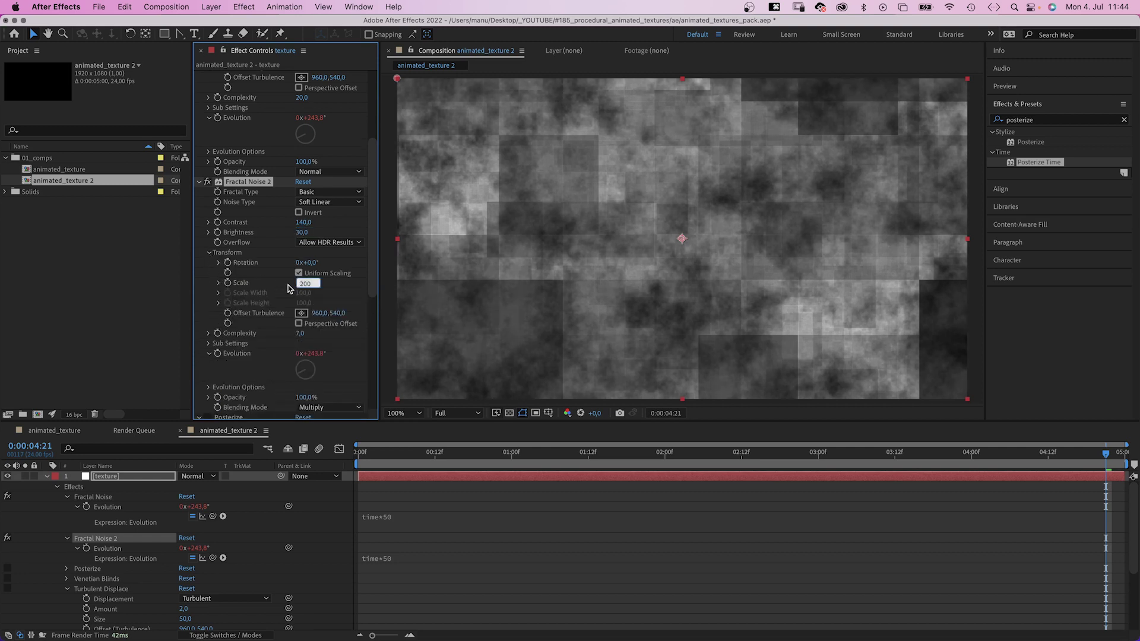
type("300")
key("Return")
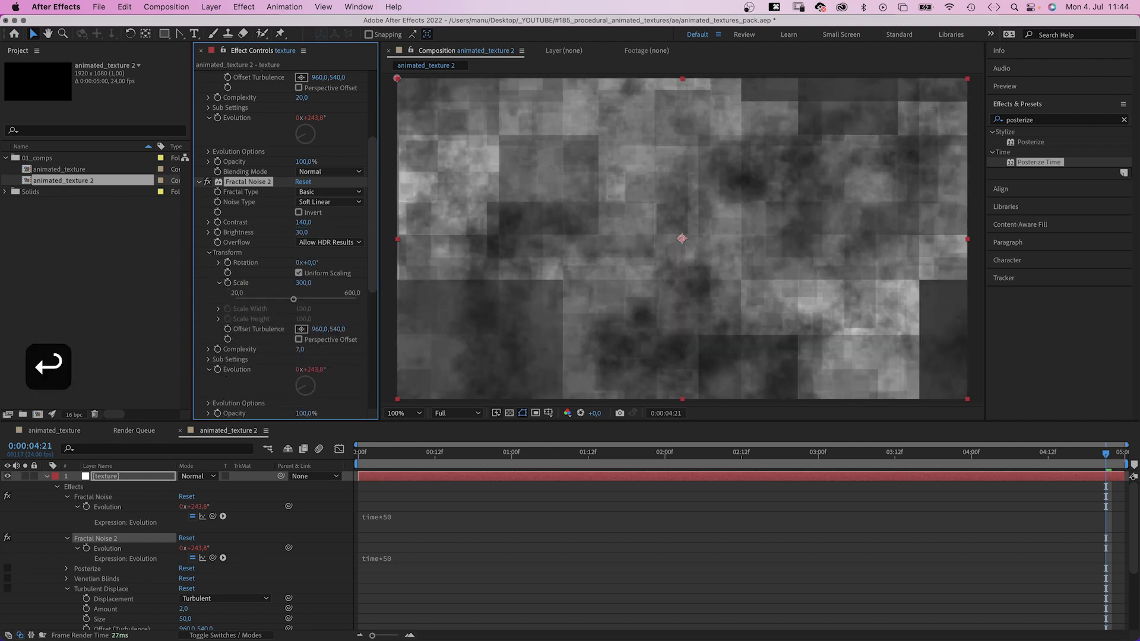
left_click(302, 349)
type("1")
key("Return")
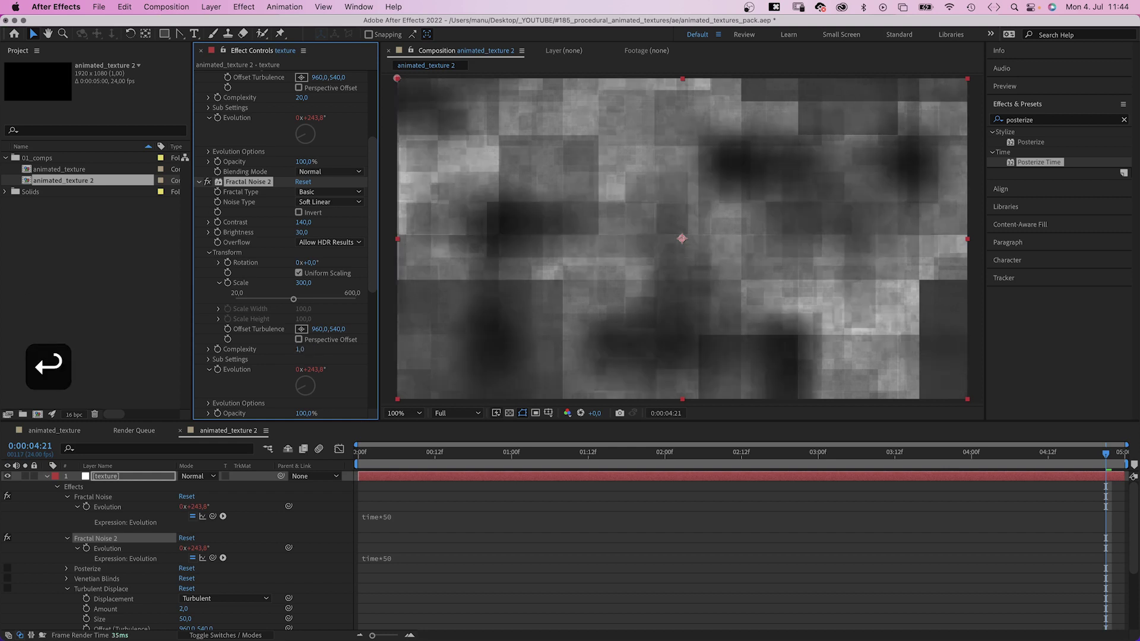
left_click(393, 559)
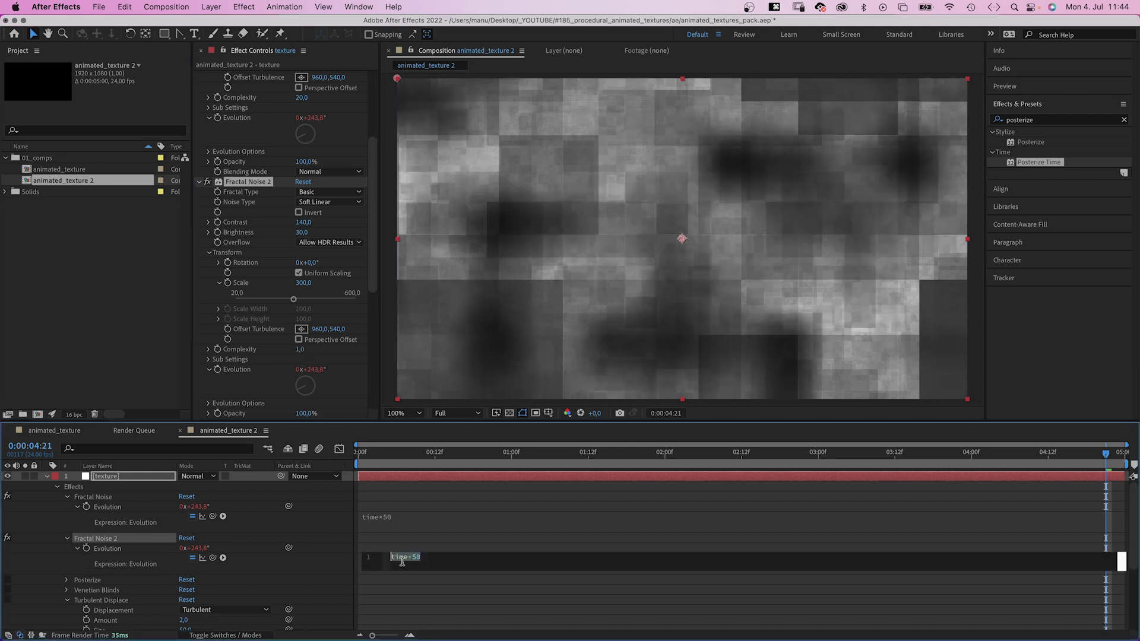
key("BackSpace")
key("BackSpace")
type("100")
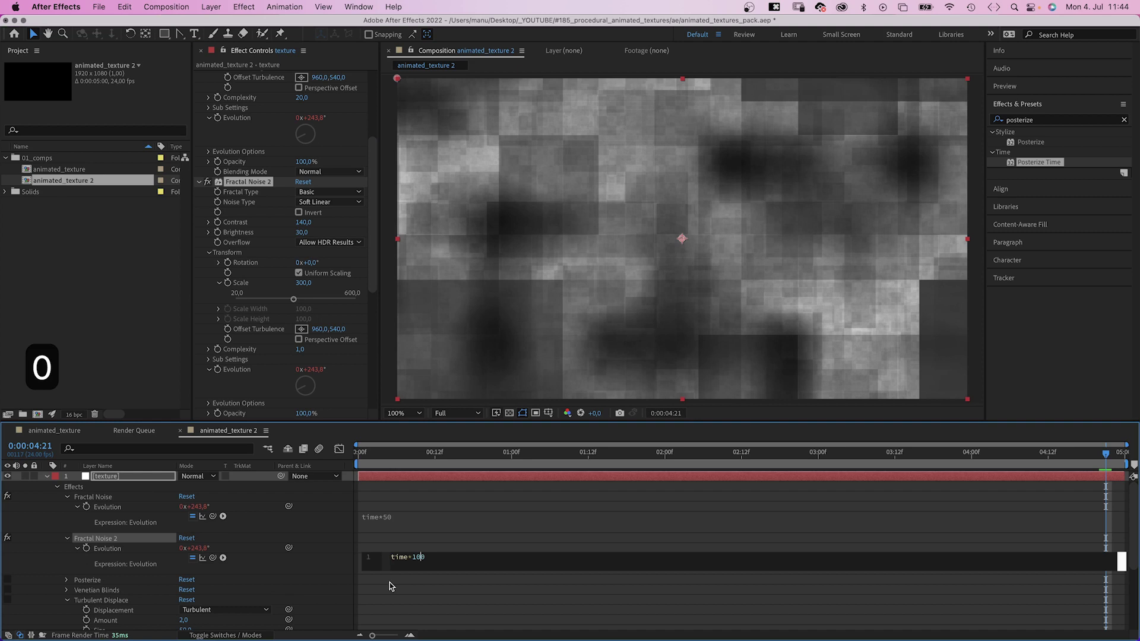
left_click(308, 564)
Re-enable Posterize and set it to 15 levels
left_click_drag(368, 266, 368, 382)
left_click(208, 174)
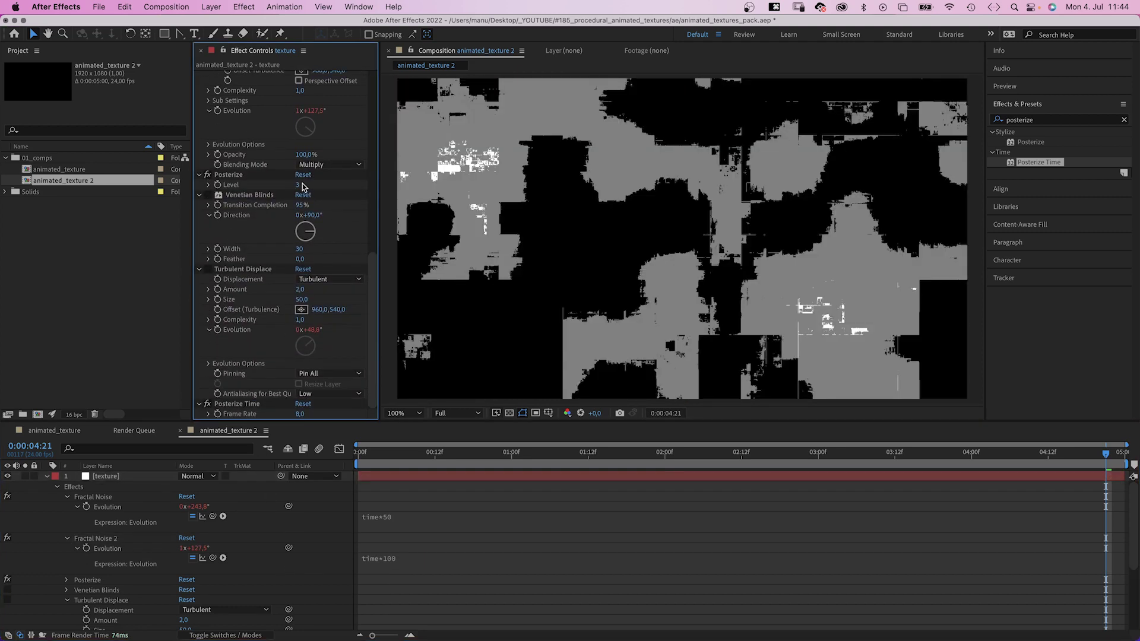
type("15")
key("Return")
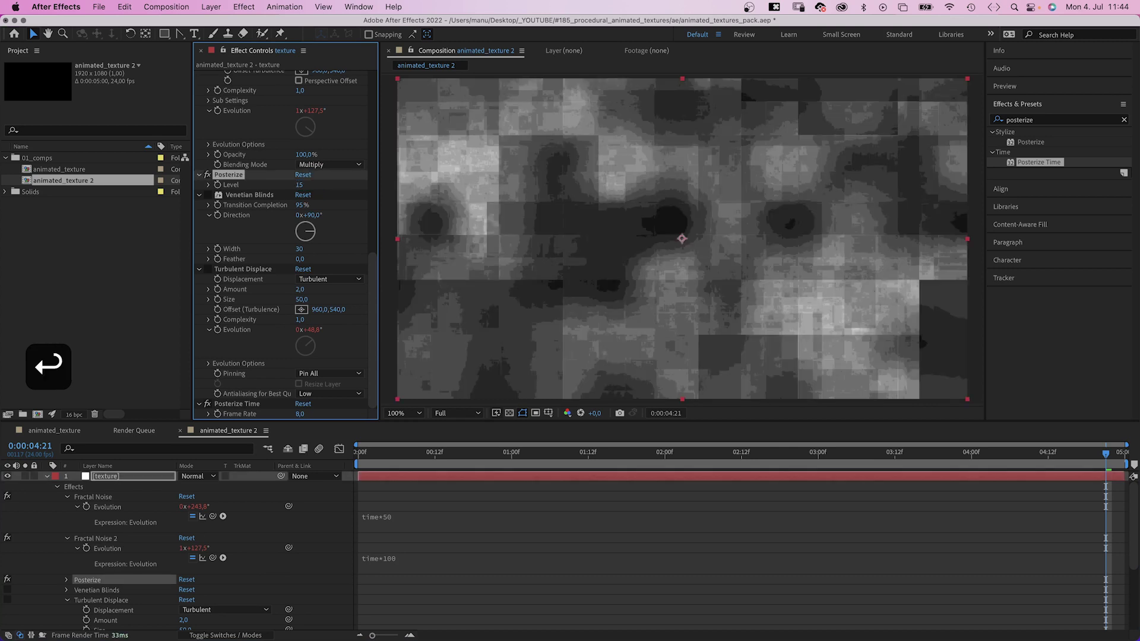
Enable Venetian Blinds with 60% transition completion, width 8 and 45° direction
left_click(208, 196)
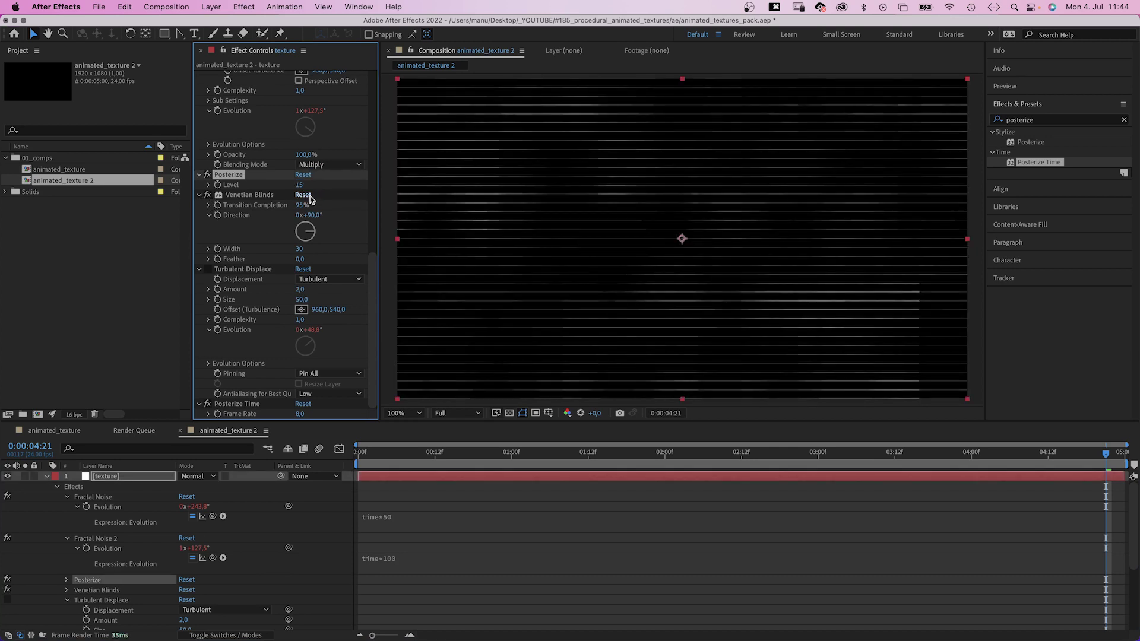
type("60")
key("Return")
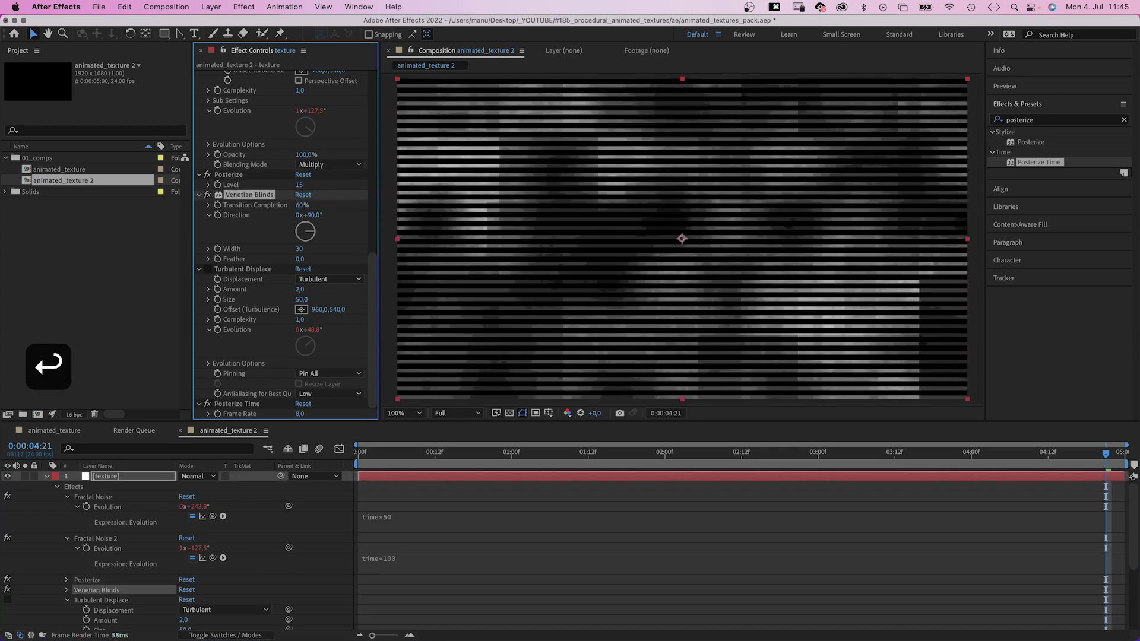
type("8")
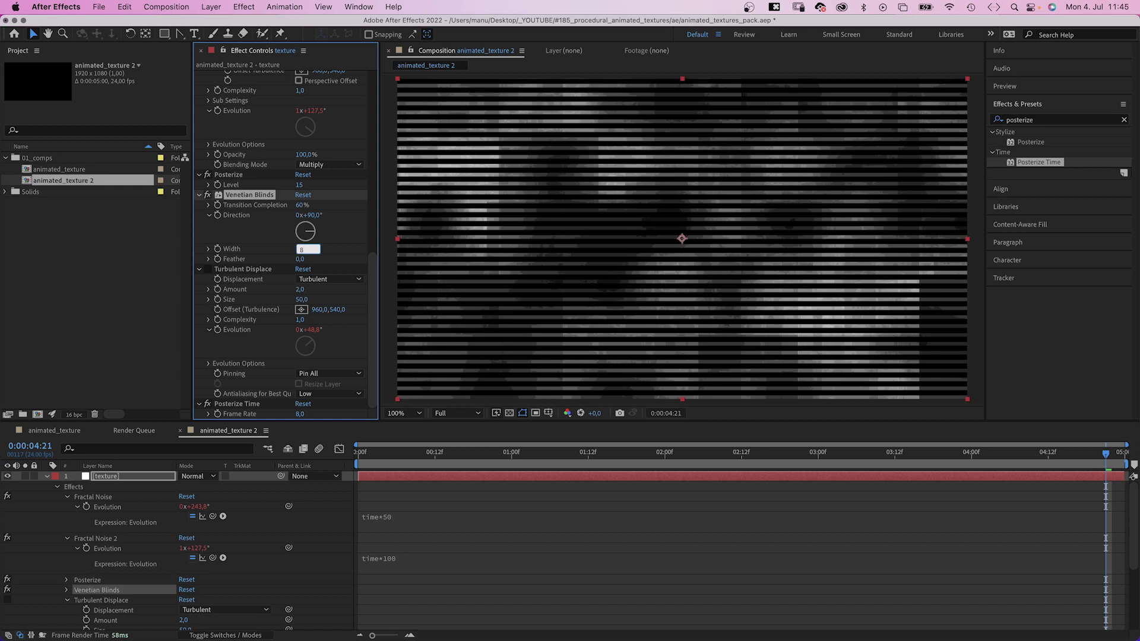
key("Return")
type("45")
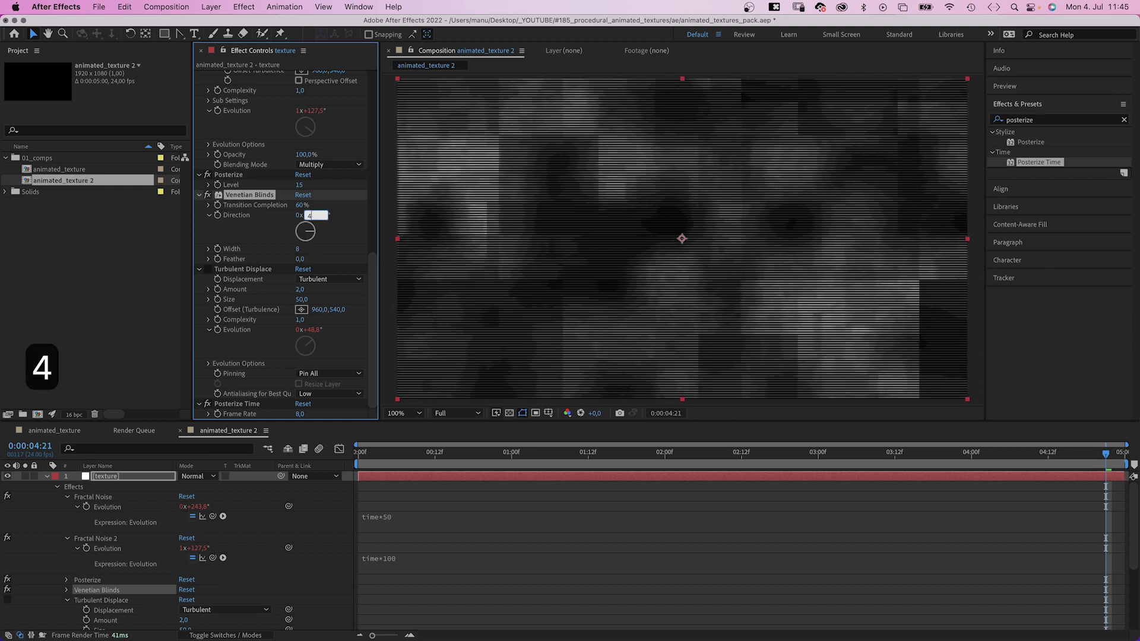
key("Return")
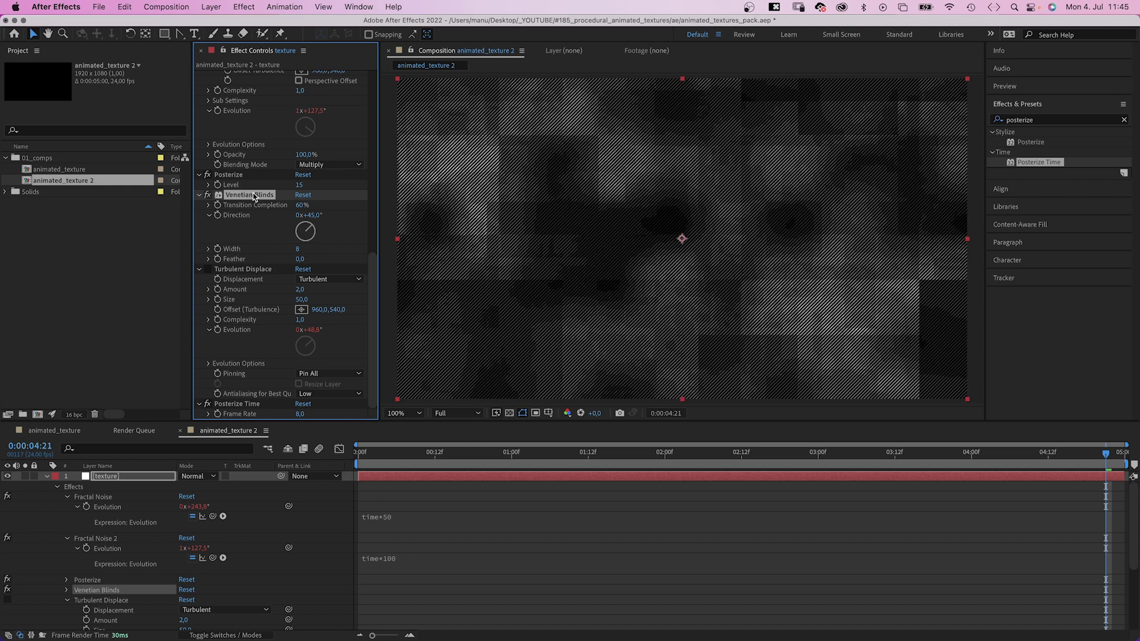
Duplicate Venetian Blinds and set the copy's direction to 135°
key("super+d")
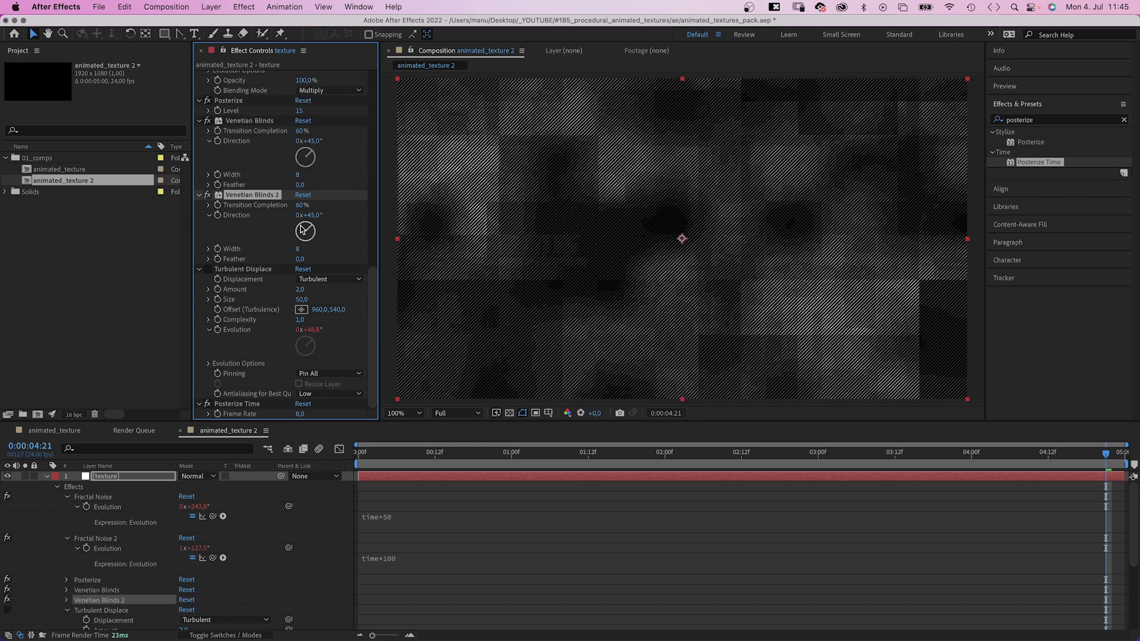
type("135")
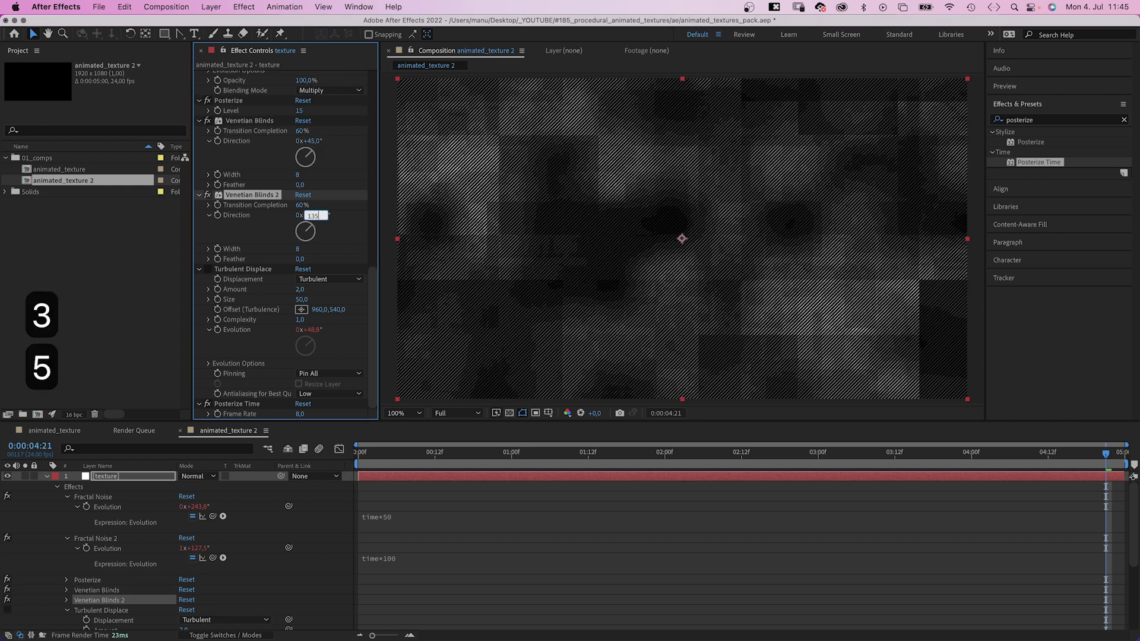
key("Return")
scroll(671, 309, "up", 2)
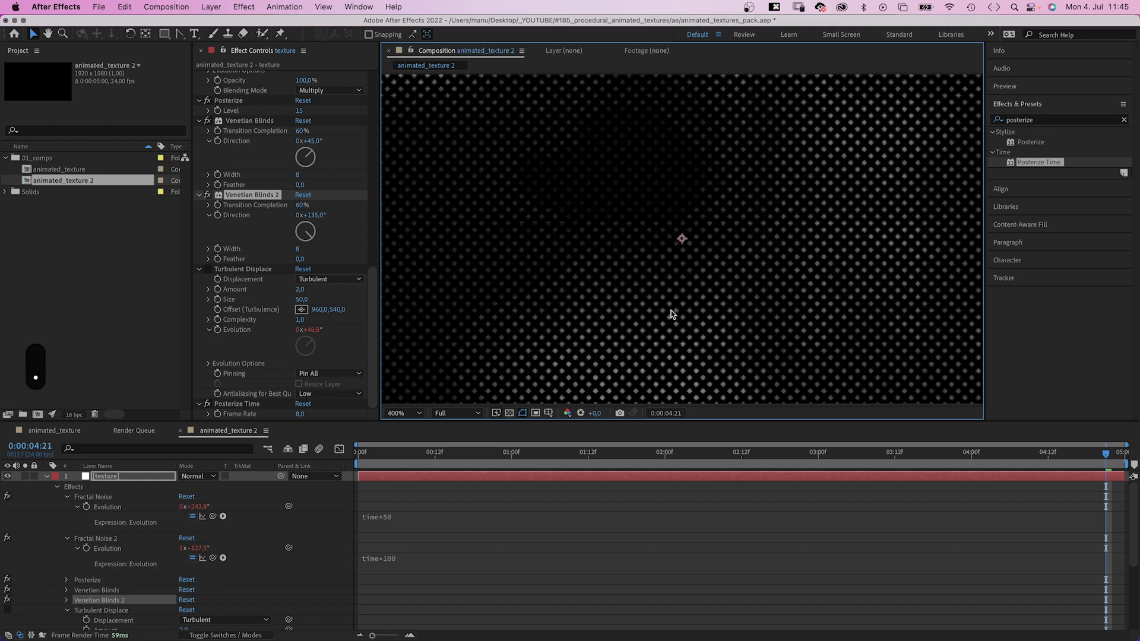
scroll(673, 311, "down", 1)
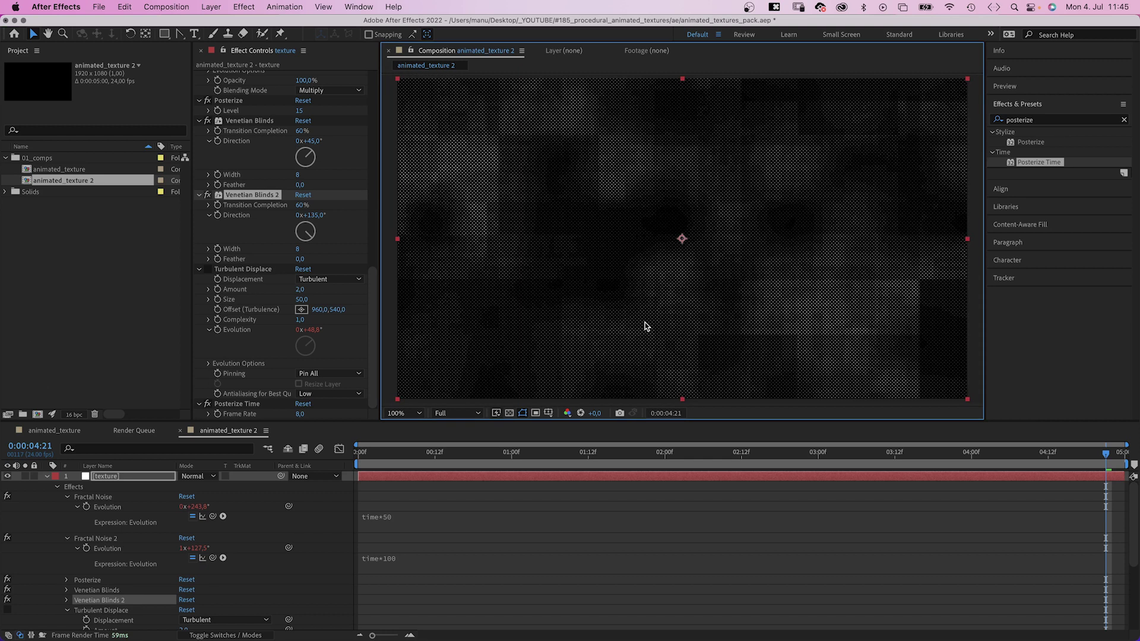
Enable Turbulent Displace with Amount 10, Size 20 and Complexity 10, then preview the animation
left_click(208, 270)
type("10")
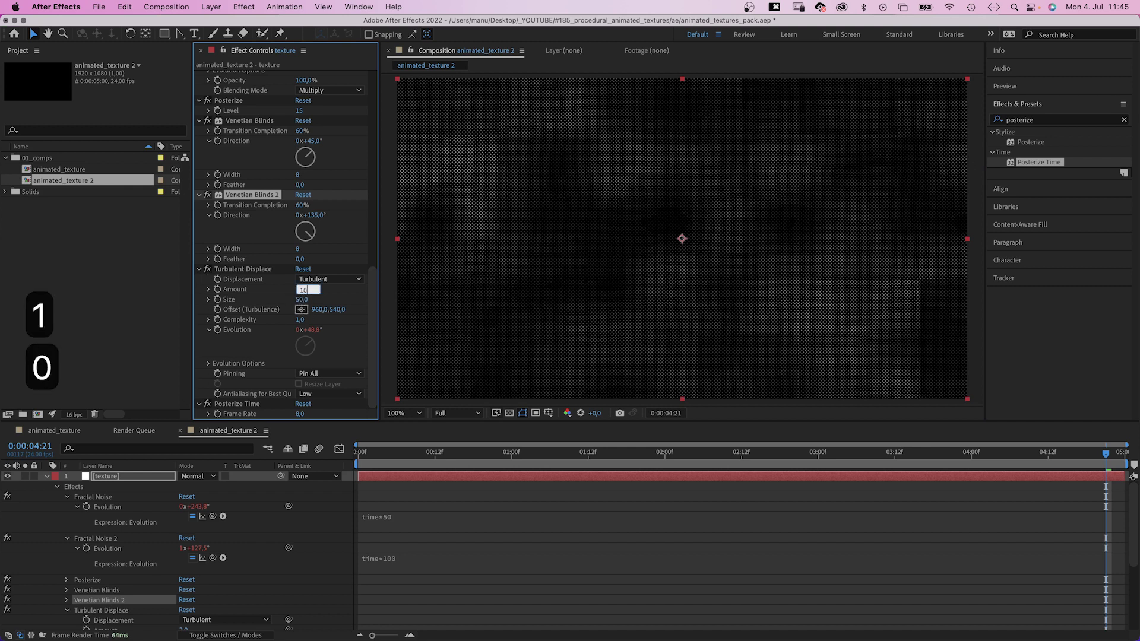
key("Tab")
type("20")
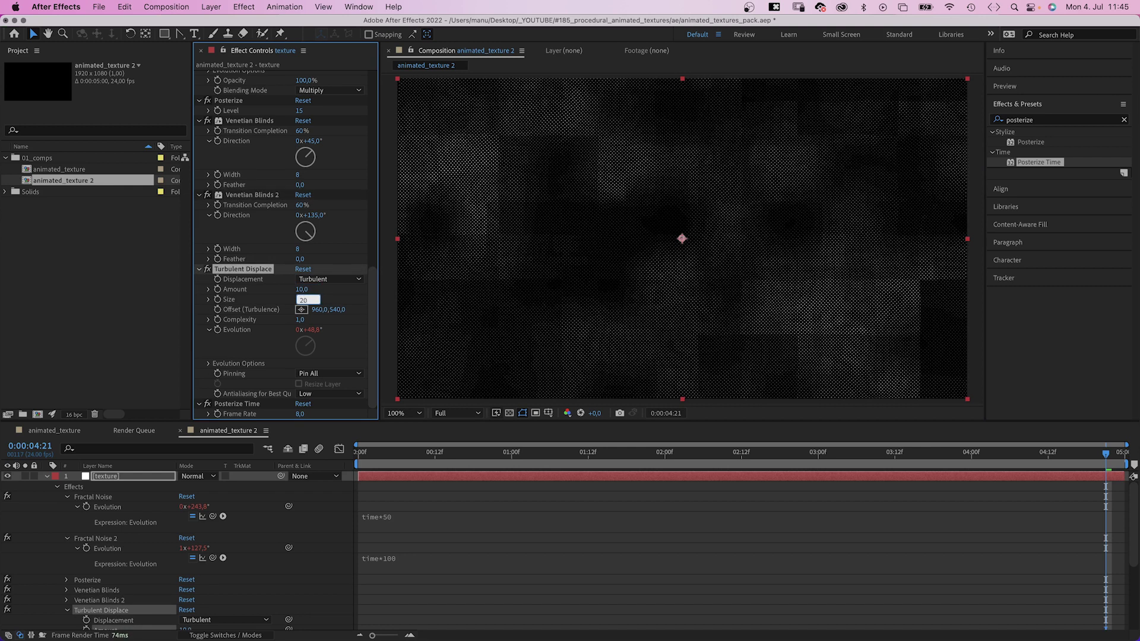
key("Return")
type("1")
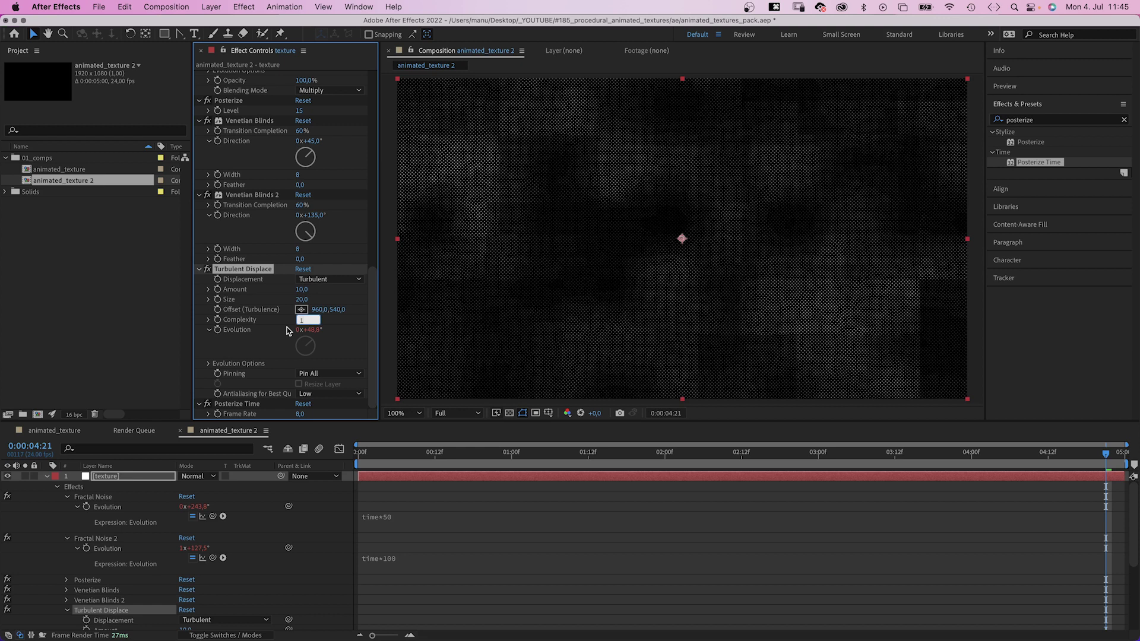
type("0")
key("Return")
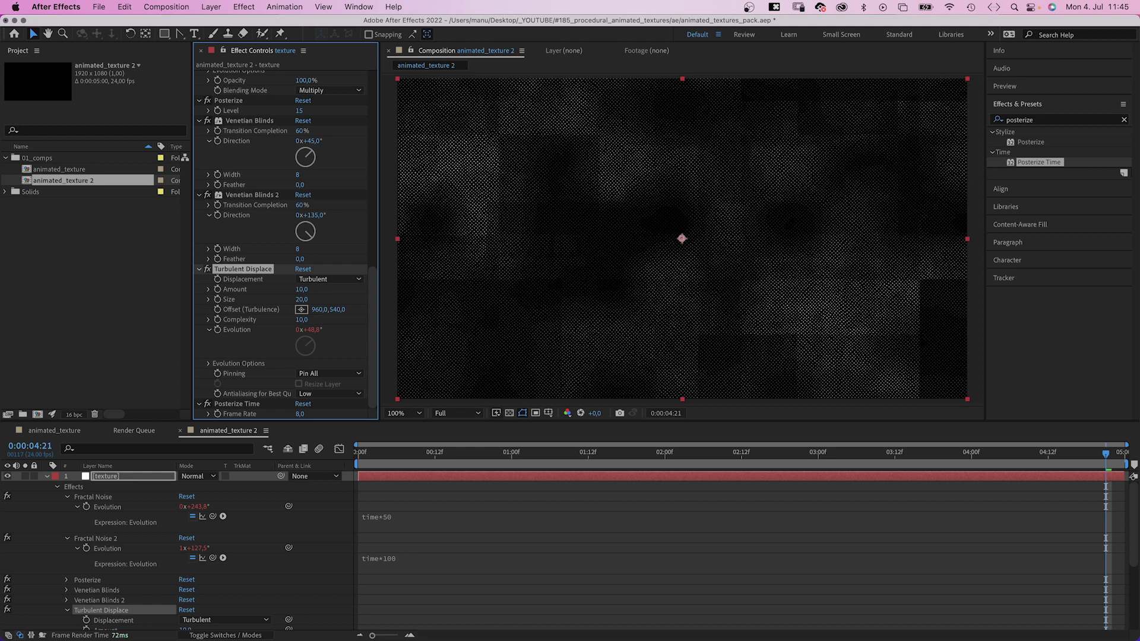
key("space")
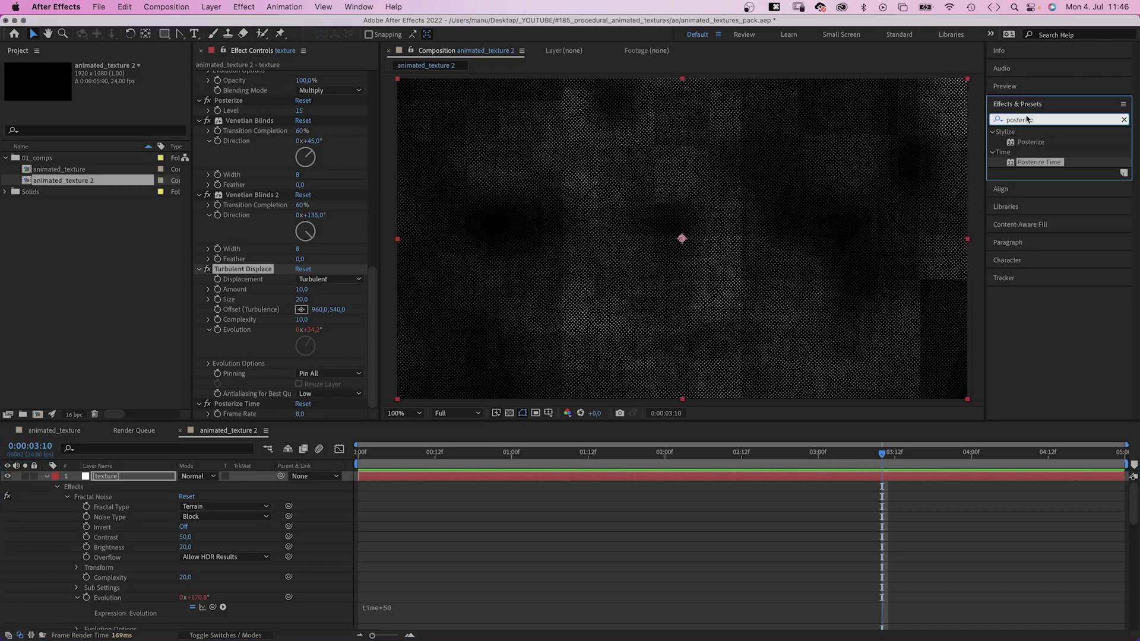
Apply Tritone to the texture layer and set Highlights to yellow
type("trito")
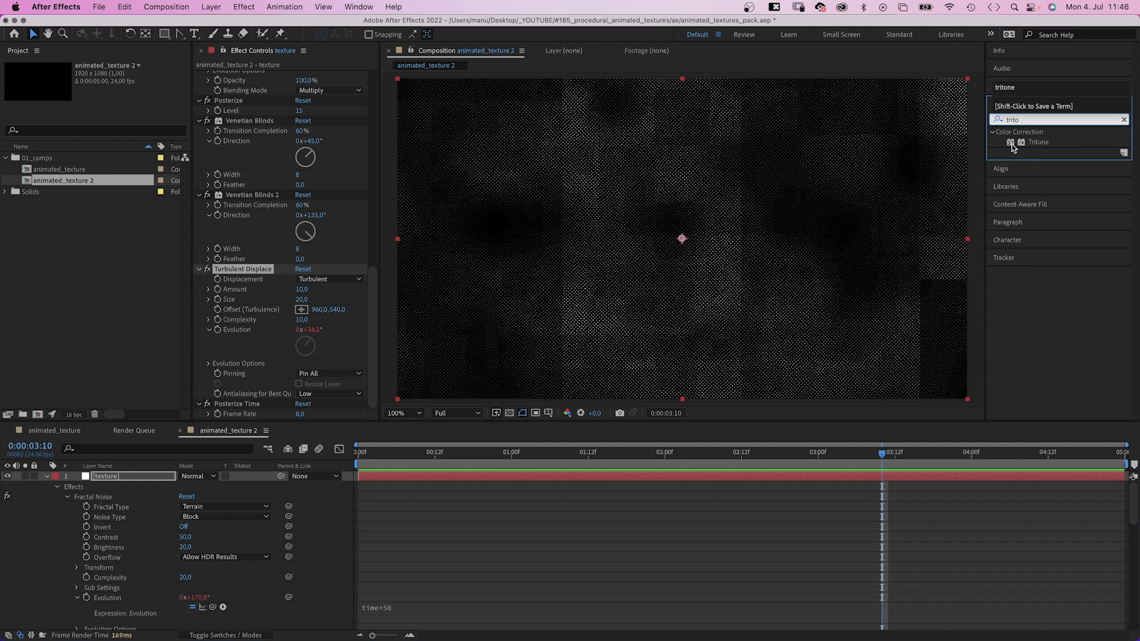
left_click_drag(1010, 146, 439, 365)
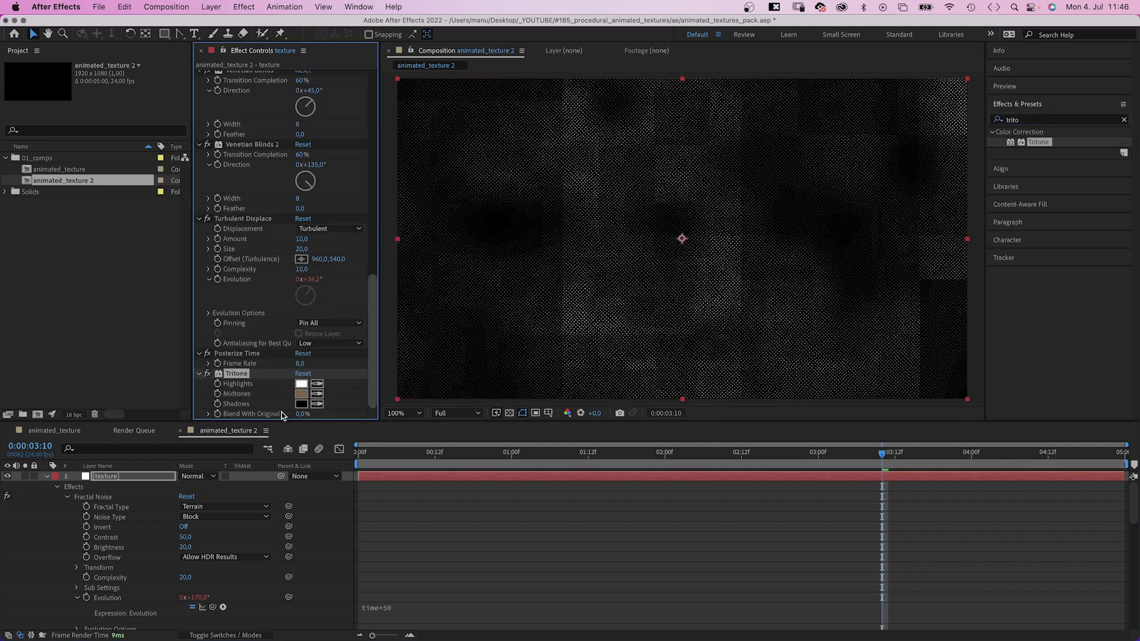
left_click(301, 384)
left_click(429, 100)
left_click(688, 101)
Set Tritone Midtones to red and Shadows to dark purple, then preview
left_click(301, 394)
left_click(593, 101)
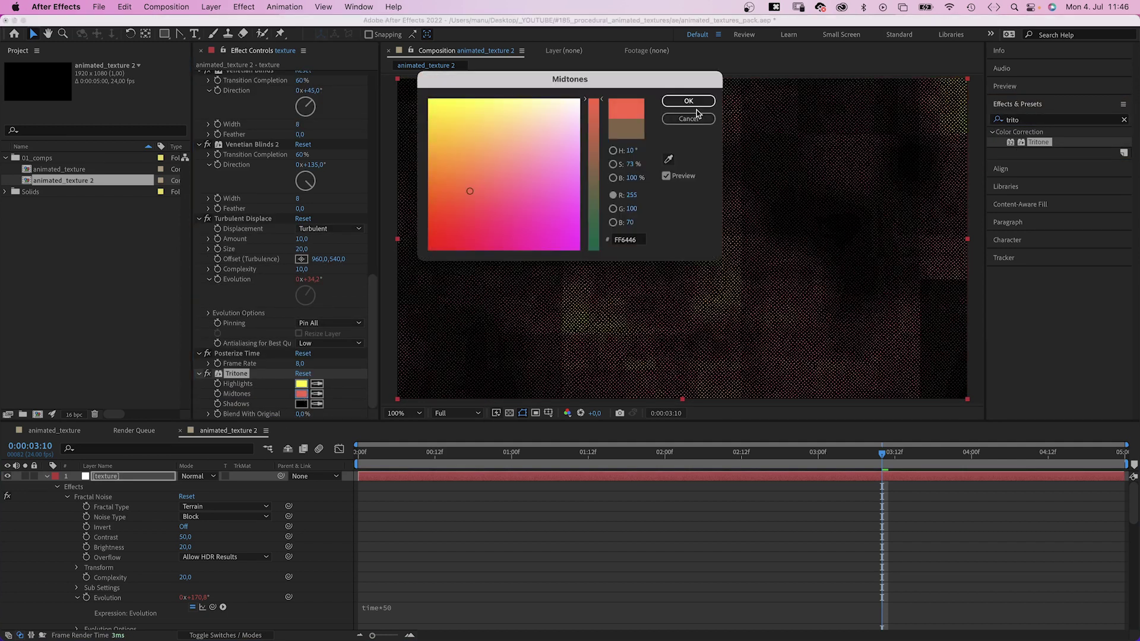
left_click(688, 101)
left_click(301, 404)
left_click(498, 240)
left_click(686, 103)
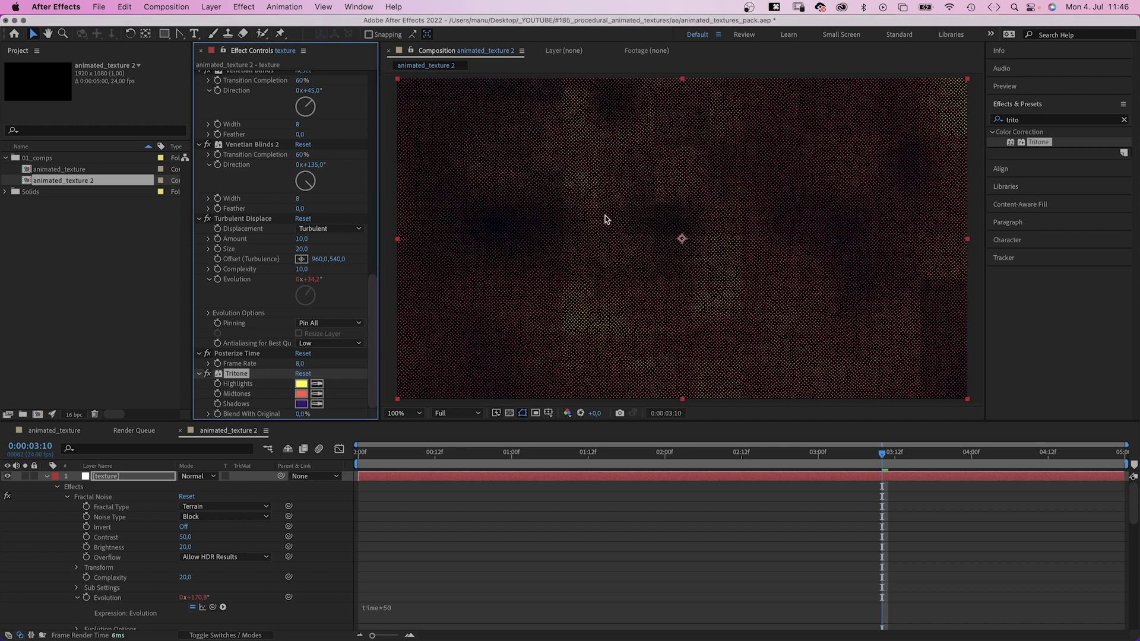
key("space")
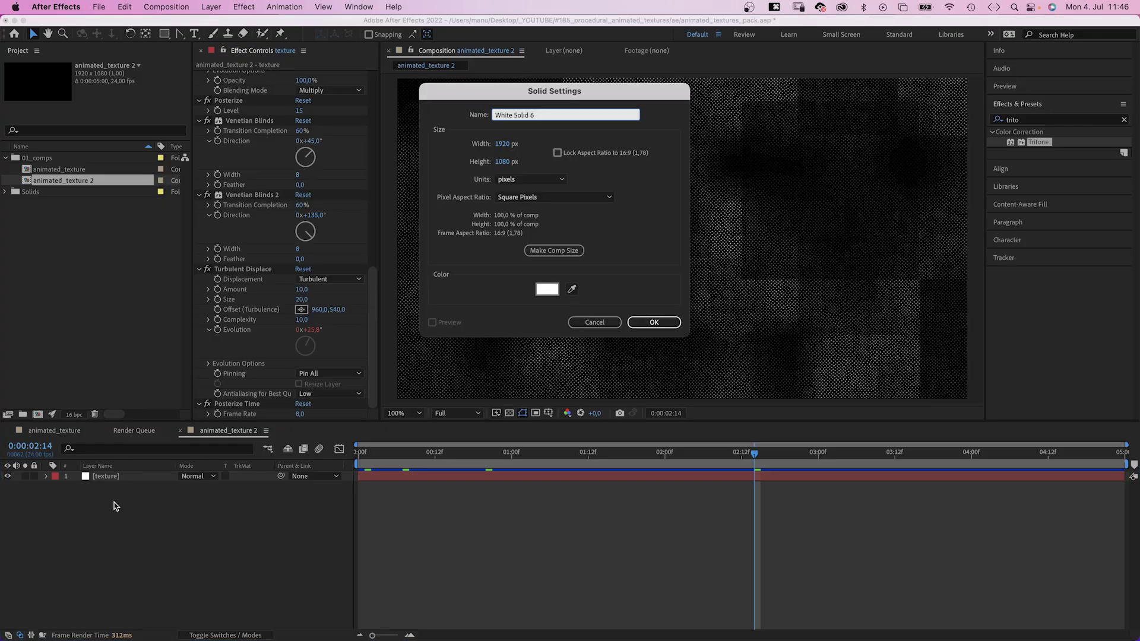
Create a white solid named 'background' and place it below the texture layer
type("background")
key("Return")
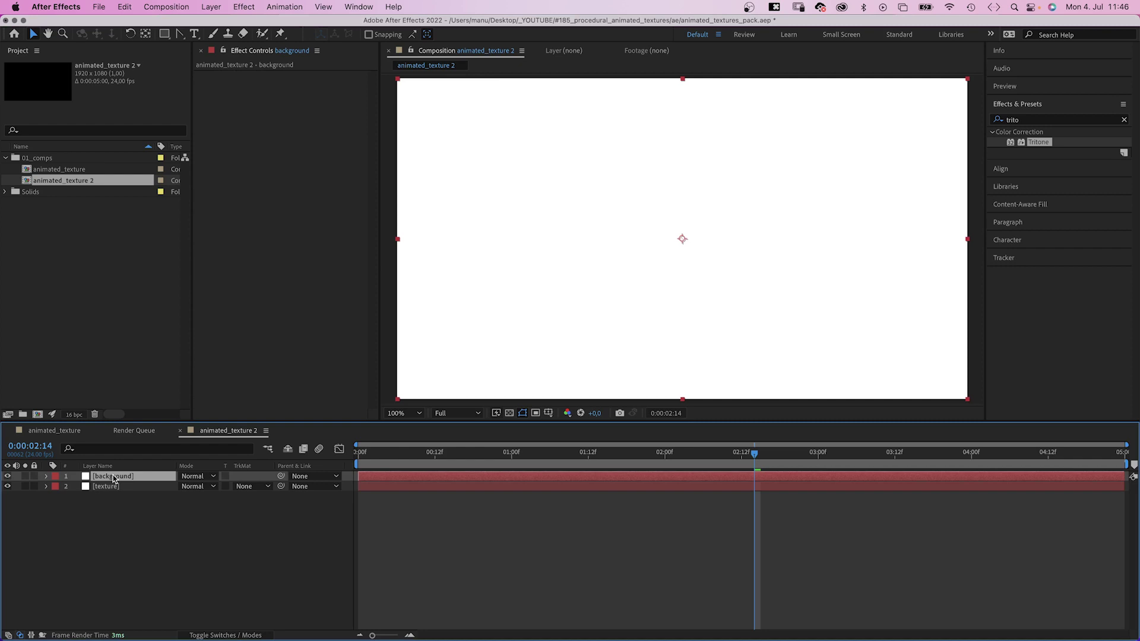
left_click_drag(113, 479, 117, 499)
Apply Gradient Ramp to the background, running from blue to dark blue 00042F
left_click(1033, 120)
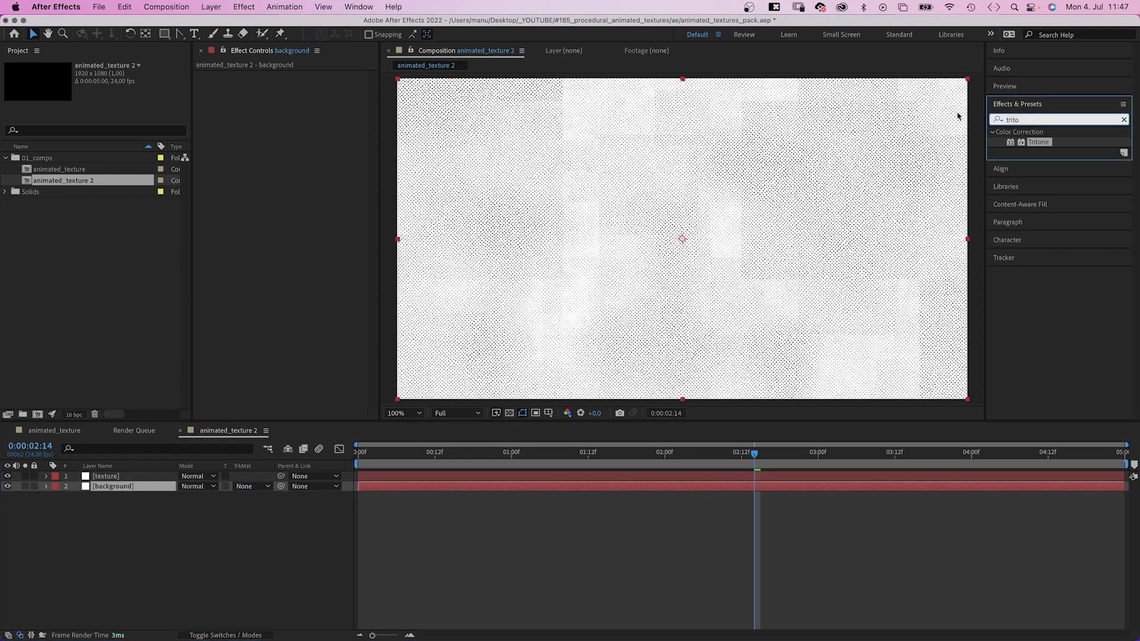
type("gradient")
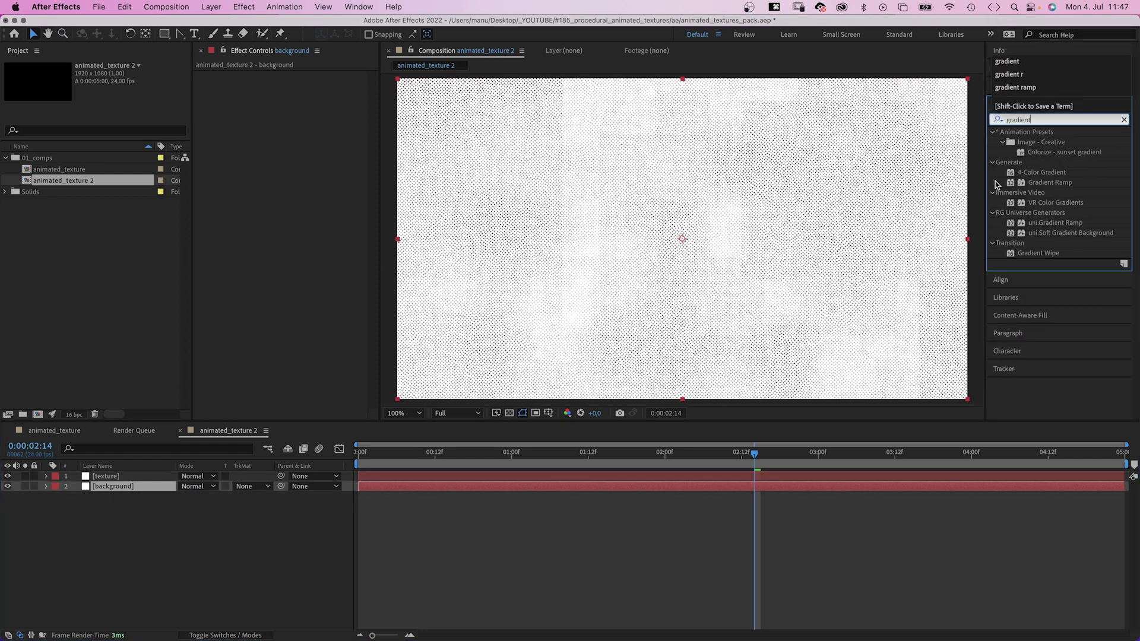
left_click_drag(1014, 184, 131, 487)
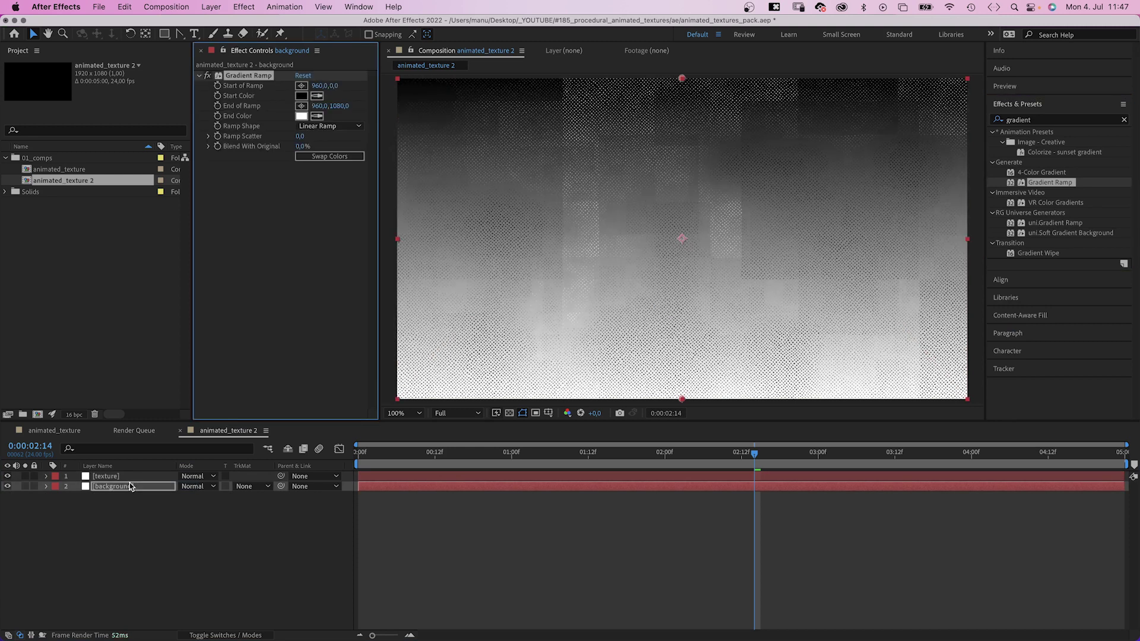
left_click(301, 96)
left_click(687, 102)
left_click(301, 116)
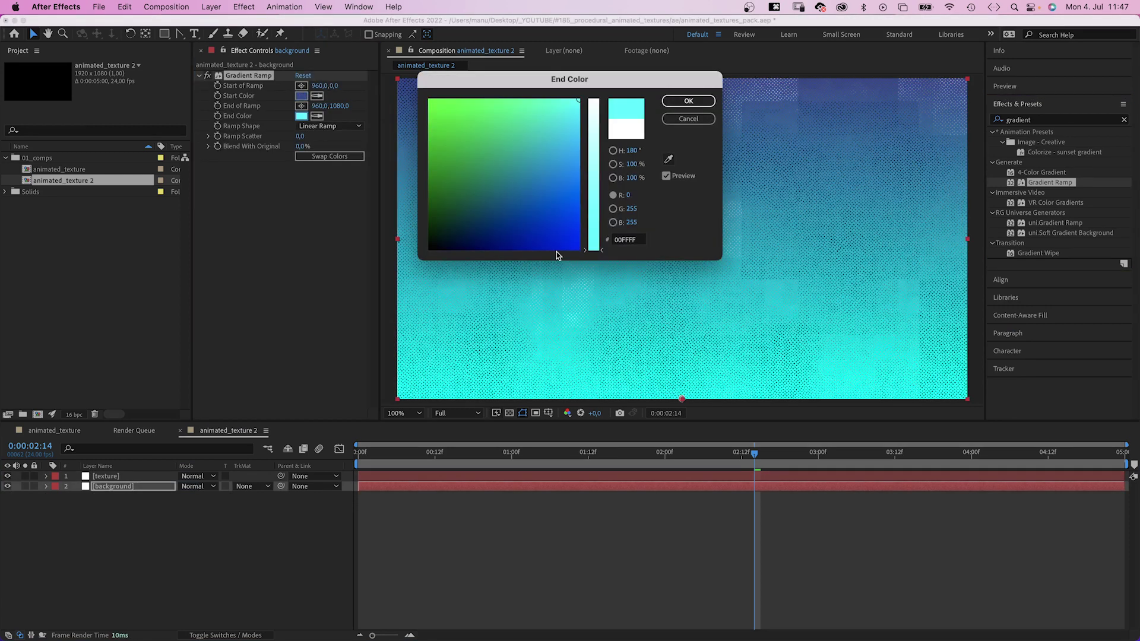
left_click_drag(554, 252, 456, 248)
left_click(687, 102)
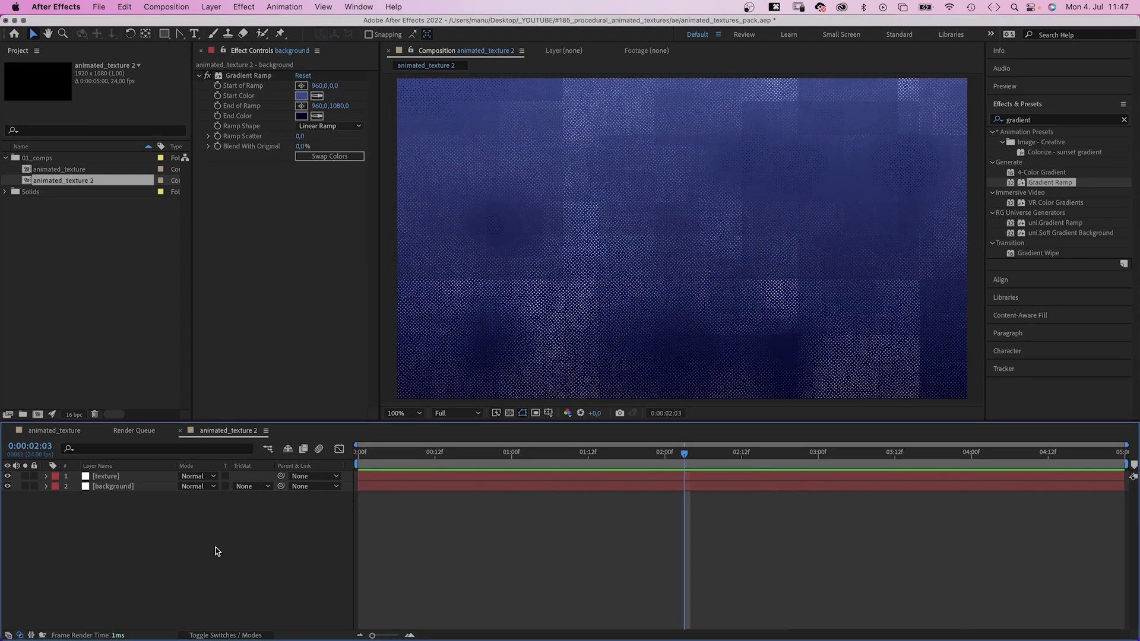
Create a cyan solid (Cyan Solid 1) and place it below the texture layer
key("super+y")
left_click(547, 290)
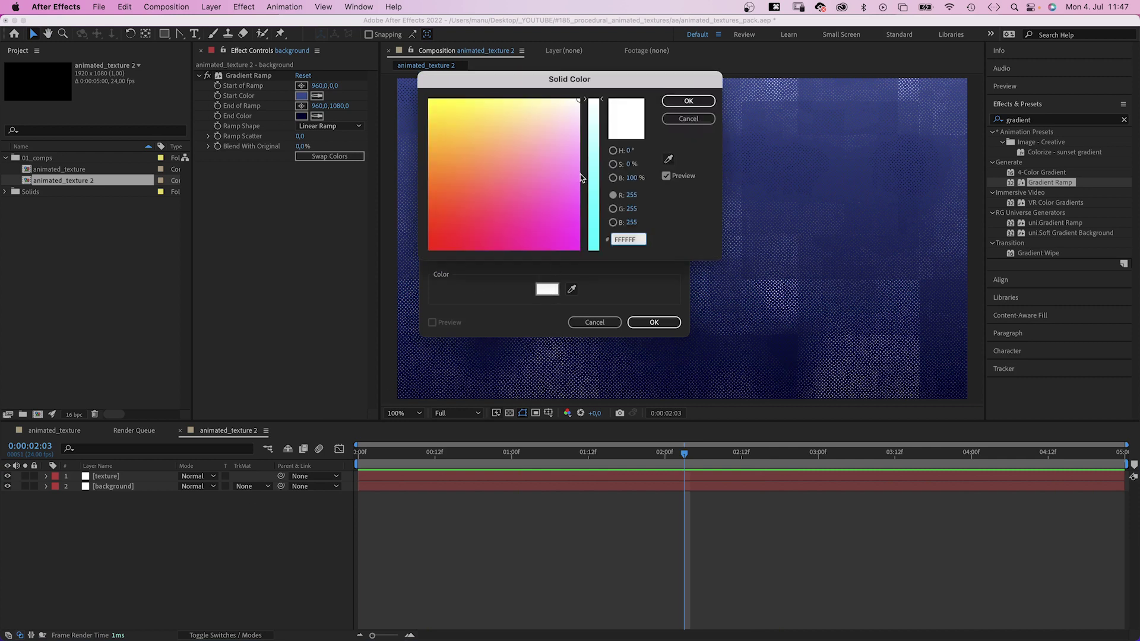
left_click(594, 238)
left_click(675, 104)
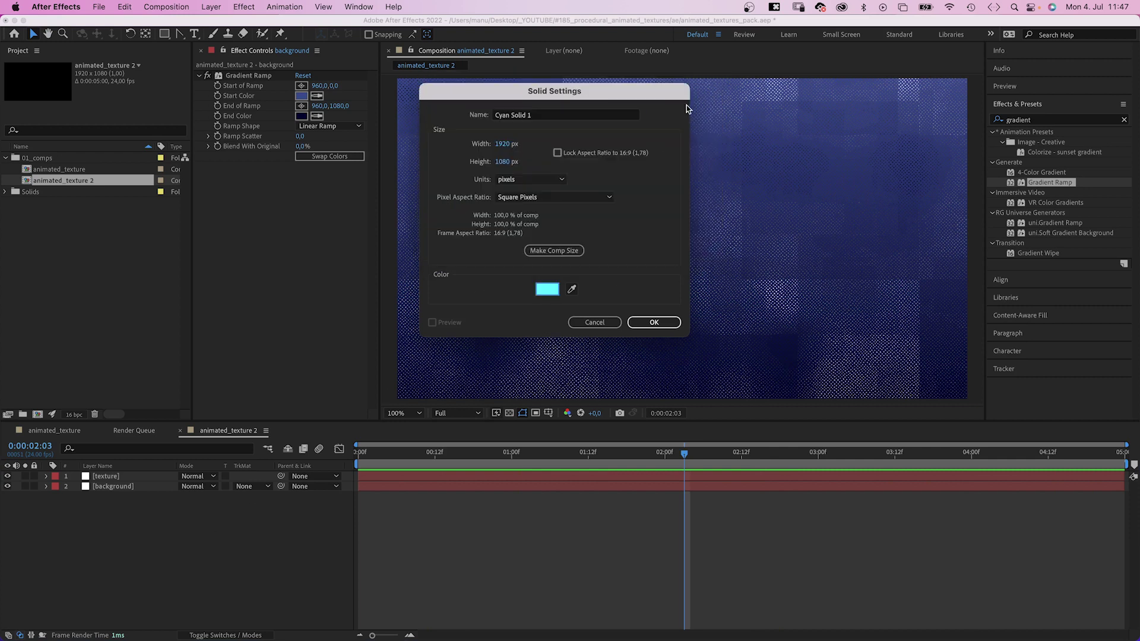
left_click(666, 326)
left_click_drag(122, 477, 129, 495)
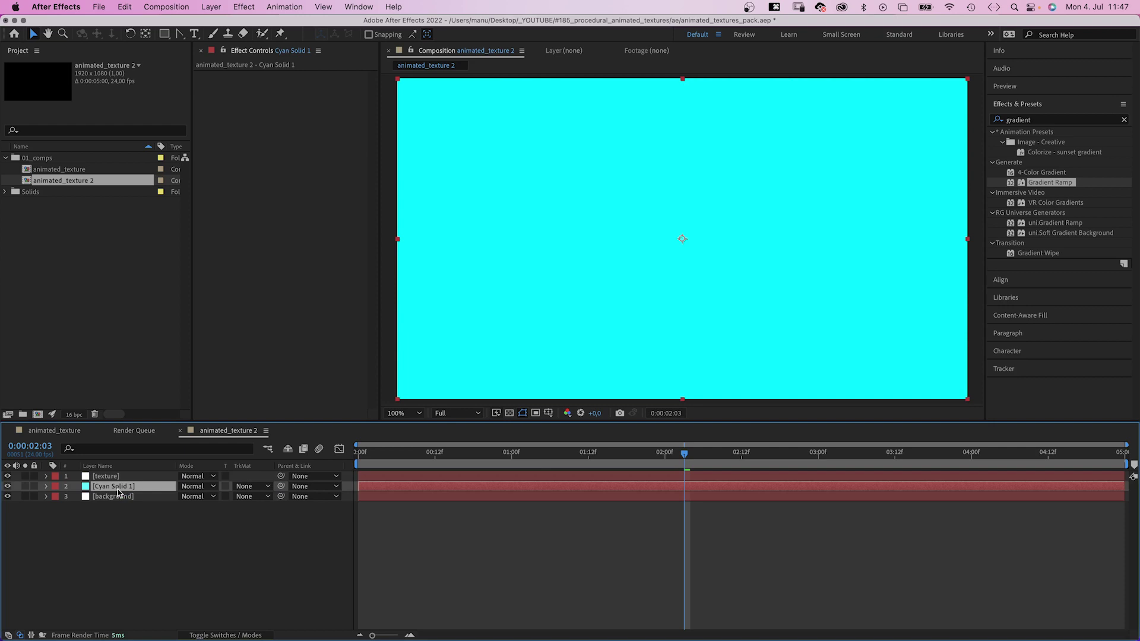
Matte Cyan Solid 1 with the texture's Luma Matte, preview, then switch to Luma Inverted Matte
left_click(248, 490)
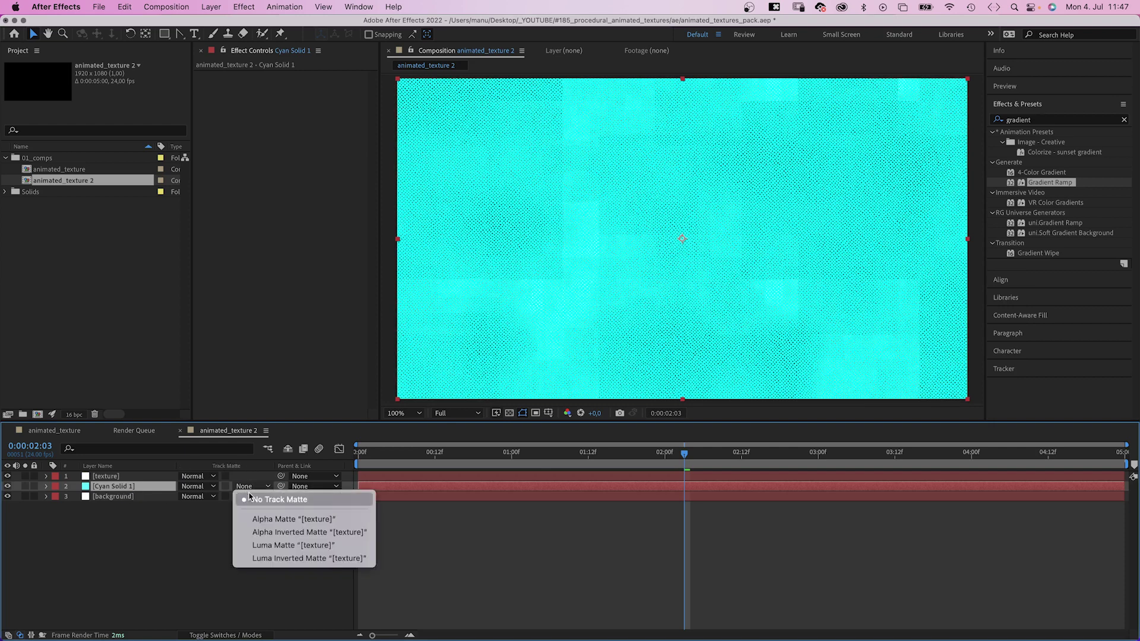
left_click(244, 543)
left_click(242, 543)
key("space")
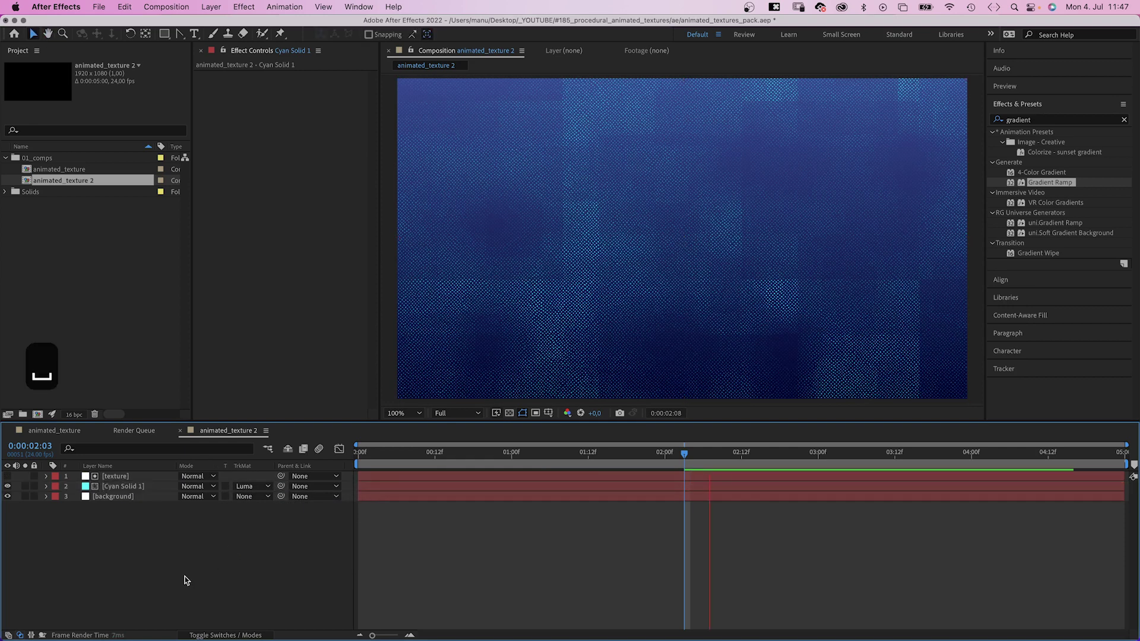
left_click(249, 487)
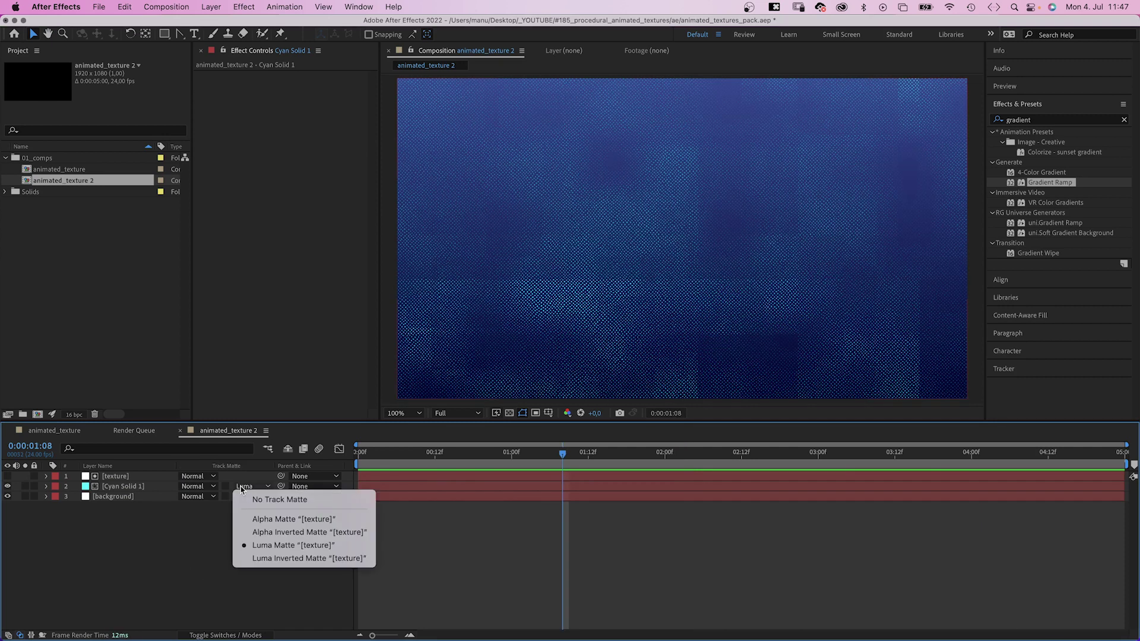
left_click(257, 561)
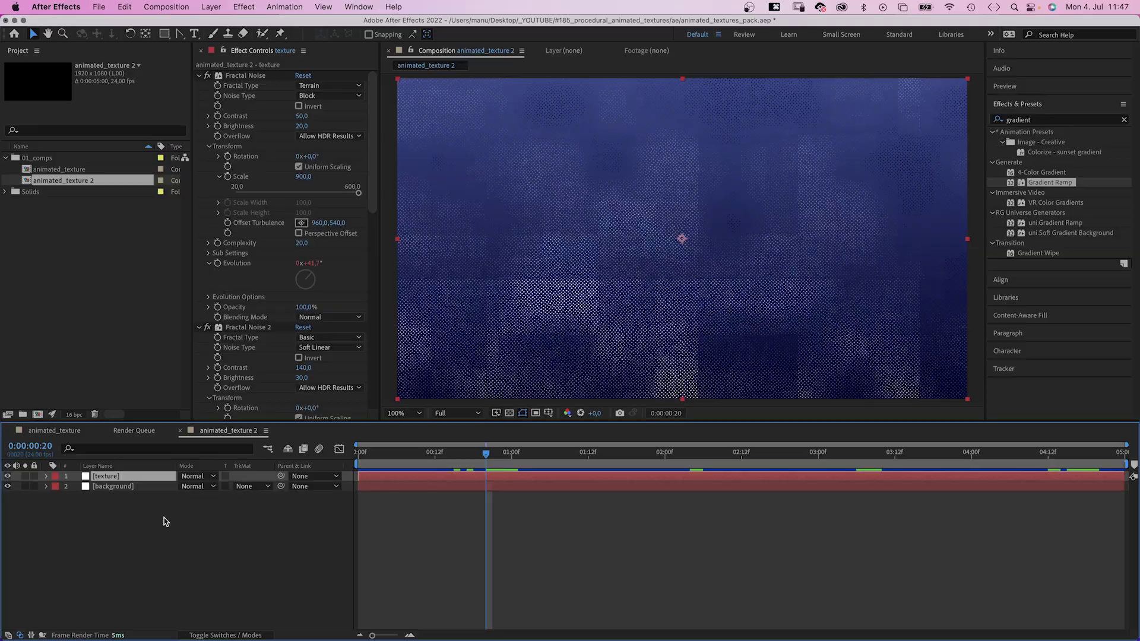
Try Multiply, Overlay and Add blending modes on the texture, then settle on Darken
left_click(192, 476)
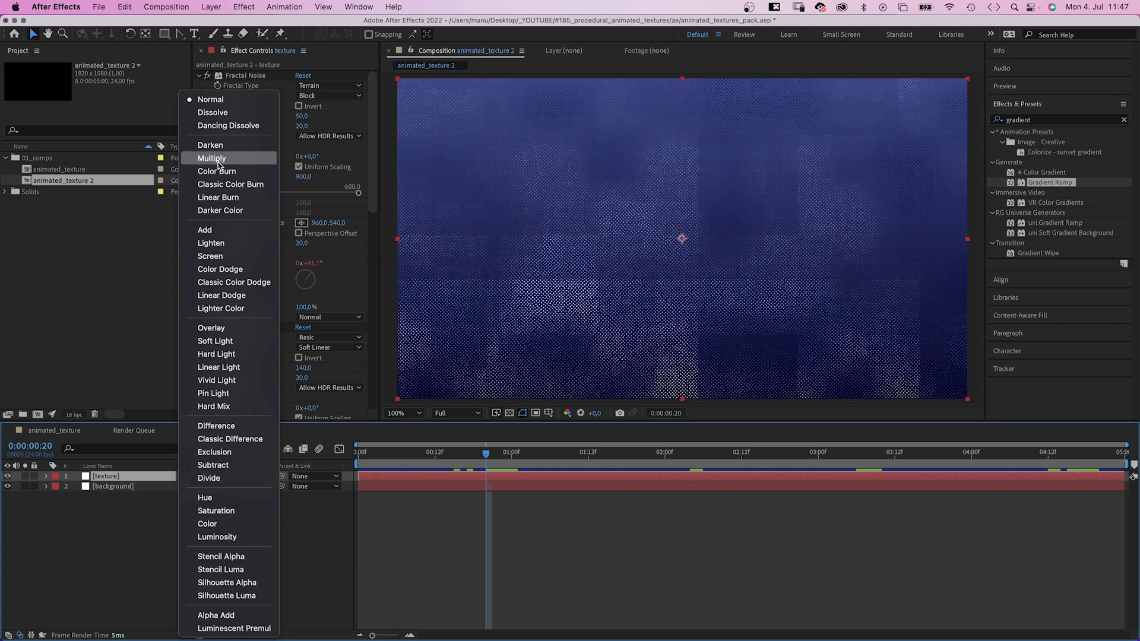
left_click(212, 165)
left_click(196, 476)
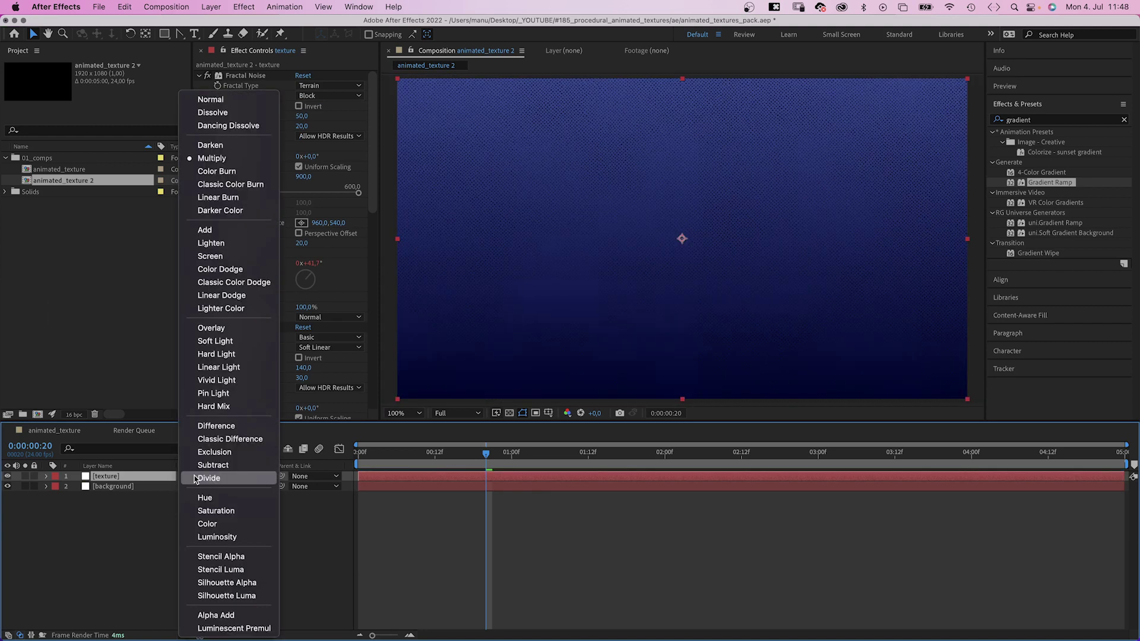
left_click(212, 328)
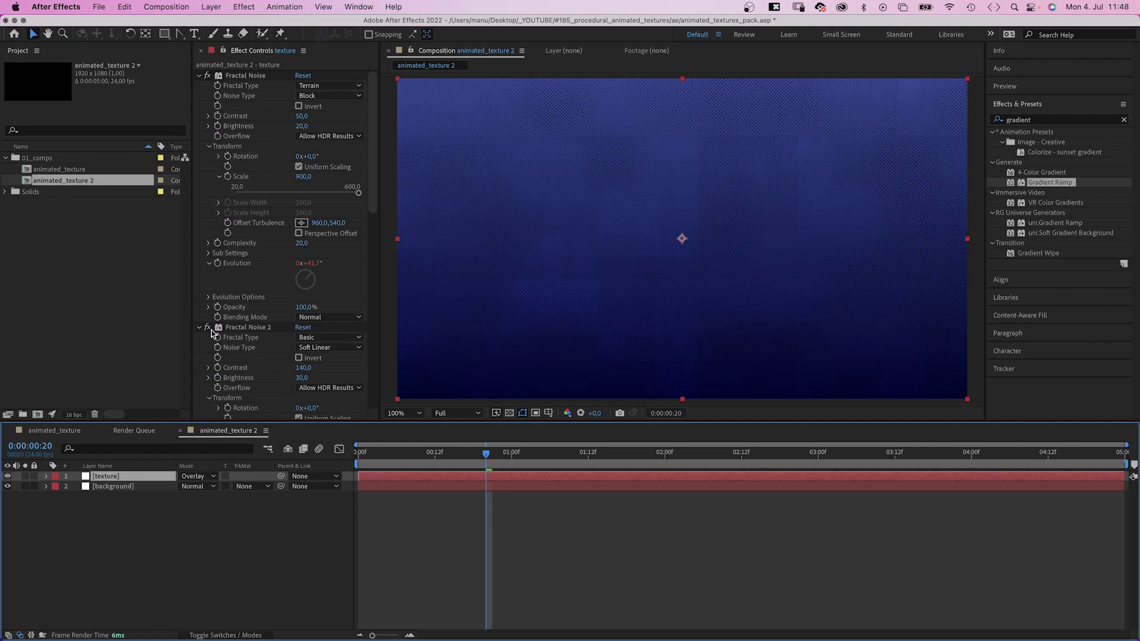
left_click(196, 476)
left_click(205, 230)
left_click(203, 476)
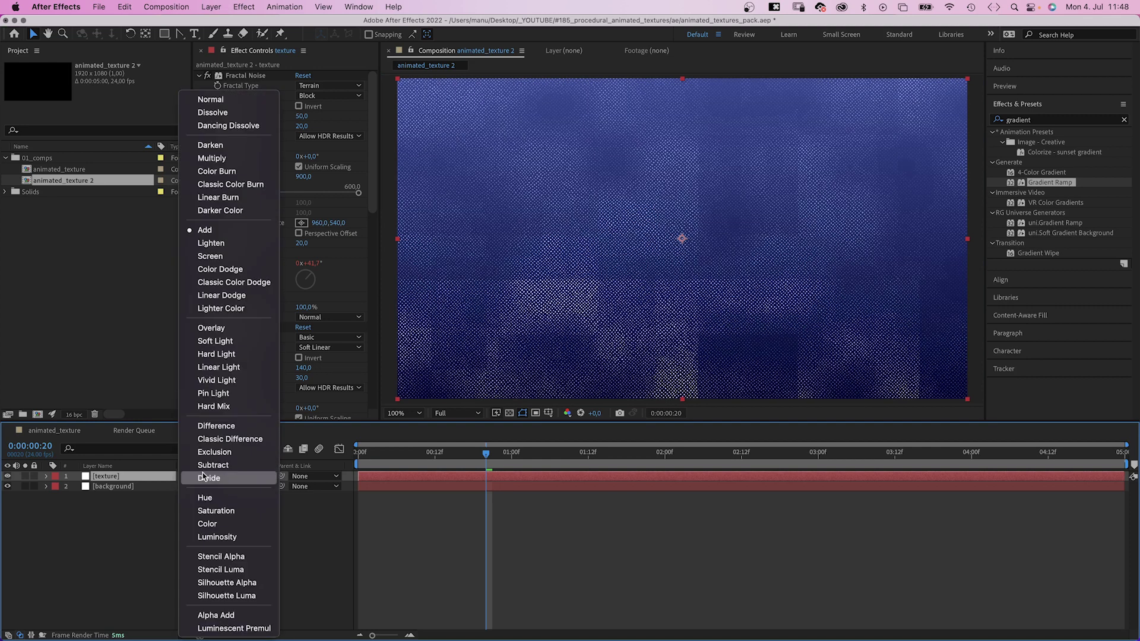
key("shift+minus")
key("shift+minus")
key("shift+minus")
key("shift+minus")
key("shift+minus")
key("shift+minus")
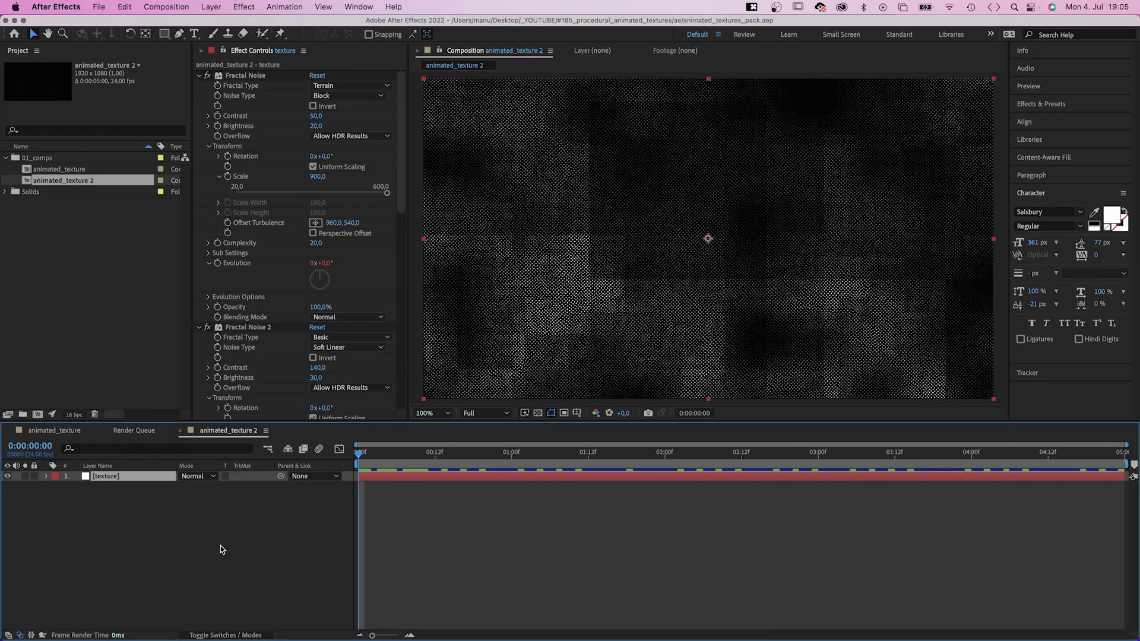
Remove the time*50, time*100 and time*10 Evolution expressions from the texture's effects
key("e")
key("e")
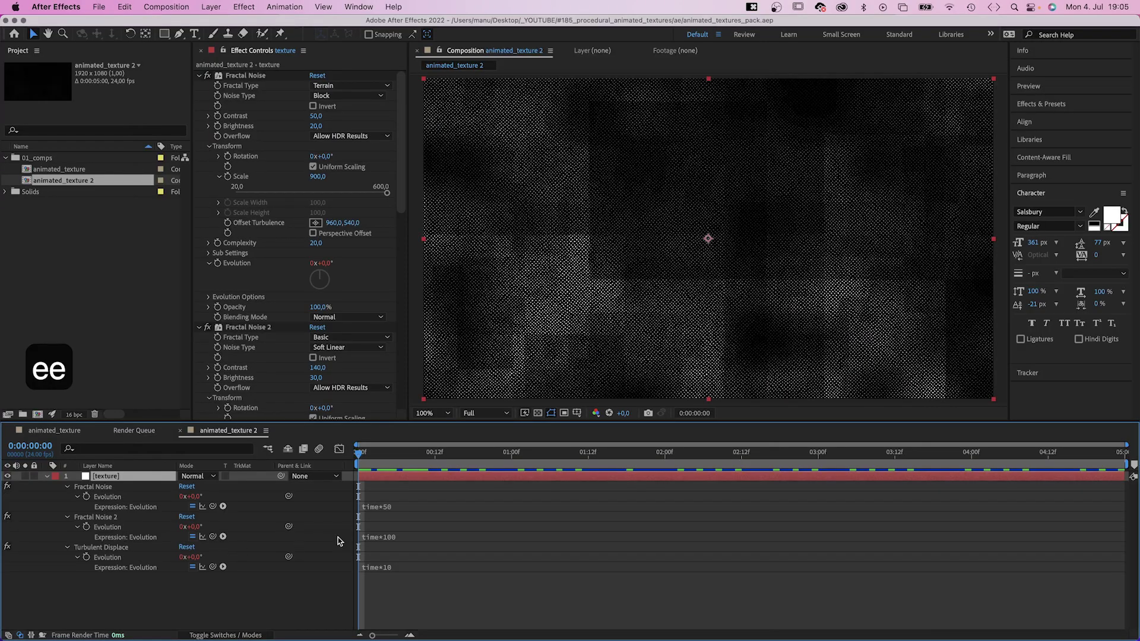
left_click(379, 505)
key("BackSpace")
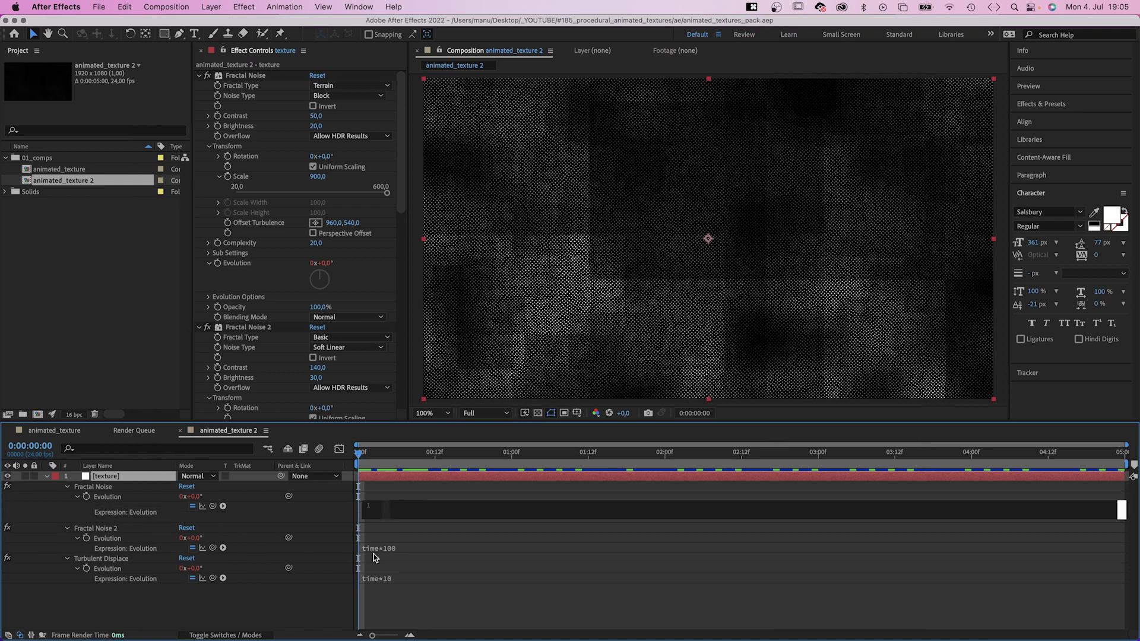
left_click(366, 544)
left_click(379, 526)
key("BackSpace")
left_click(378, 602)
left_click(380, 548)
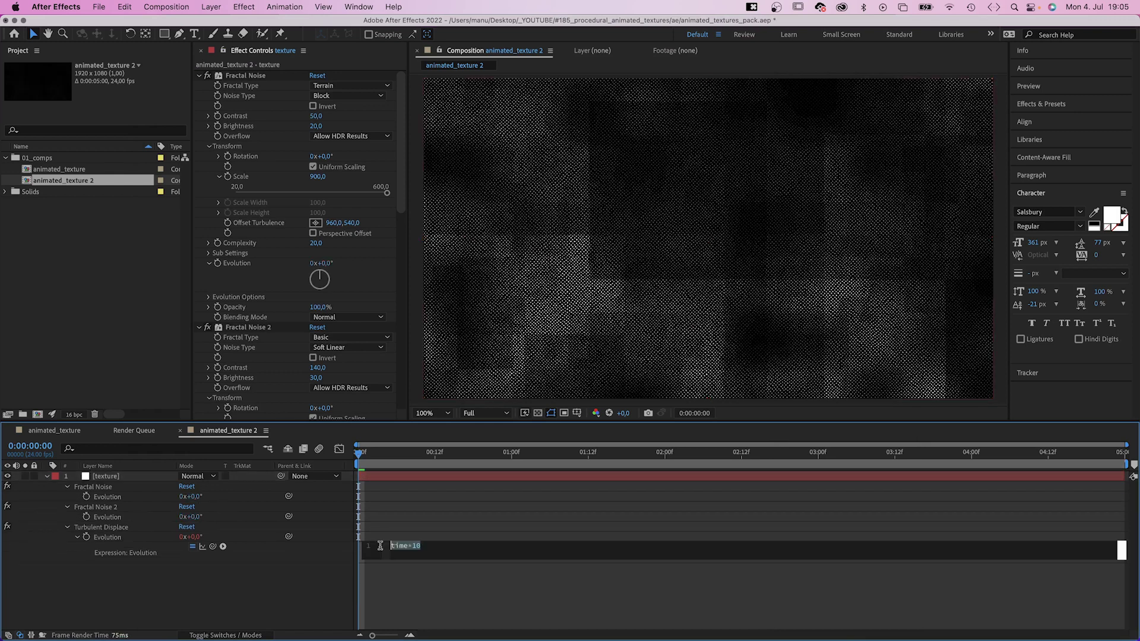
key("BackSpace")
left_click(303, 343)
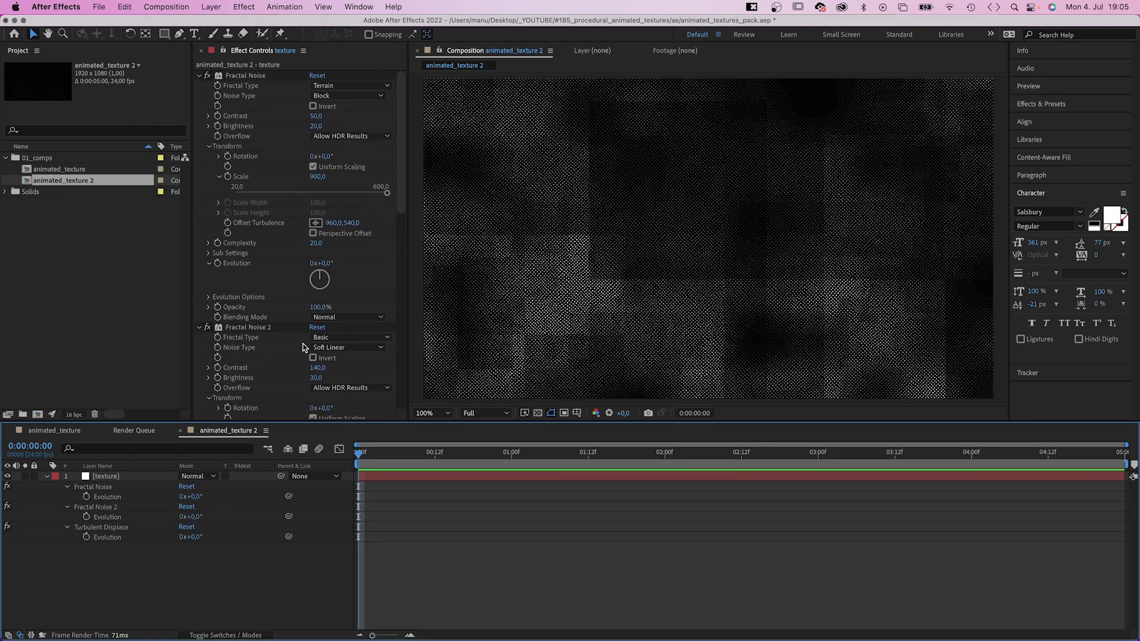
Turn on Cycle Evolution for Fractal Noise, Fractal Noise 2 and Turbulent Displace
left_click(208, 296)
left_click(313, 308)
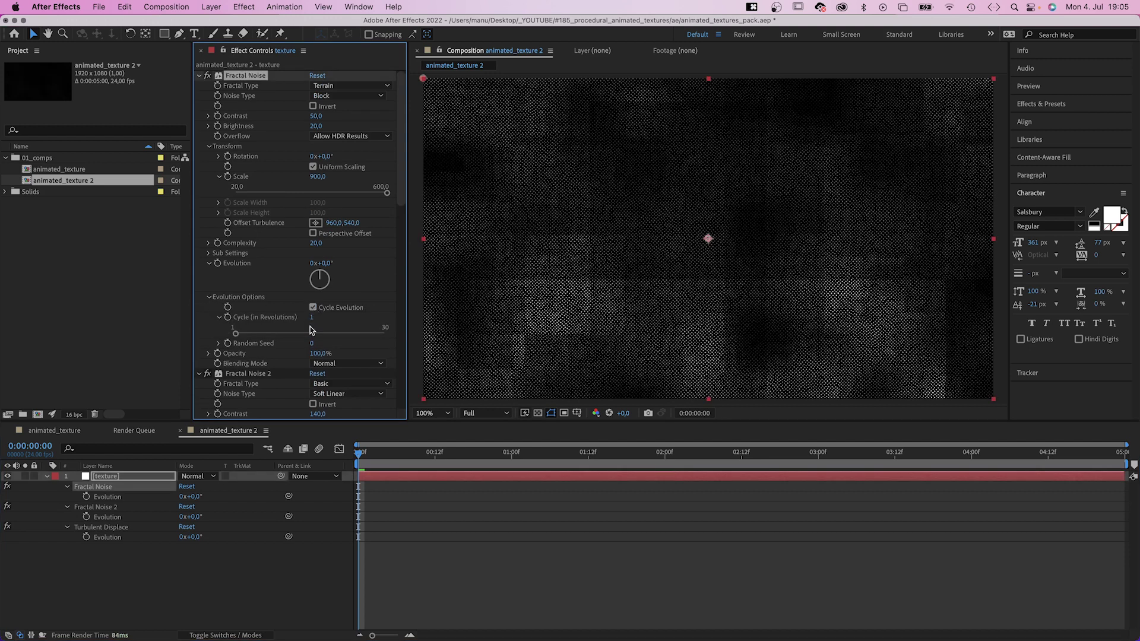
scroll(312, 330, "down", 5)
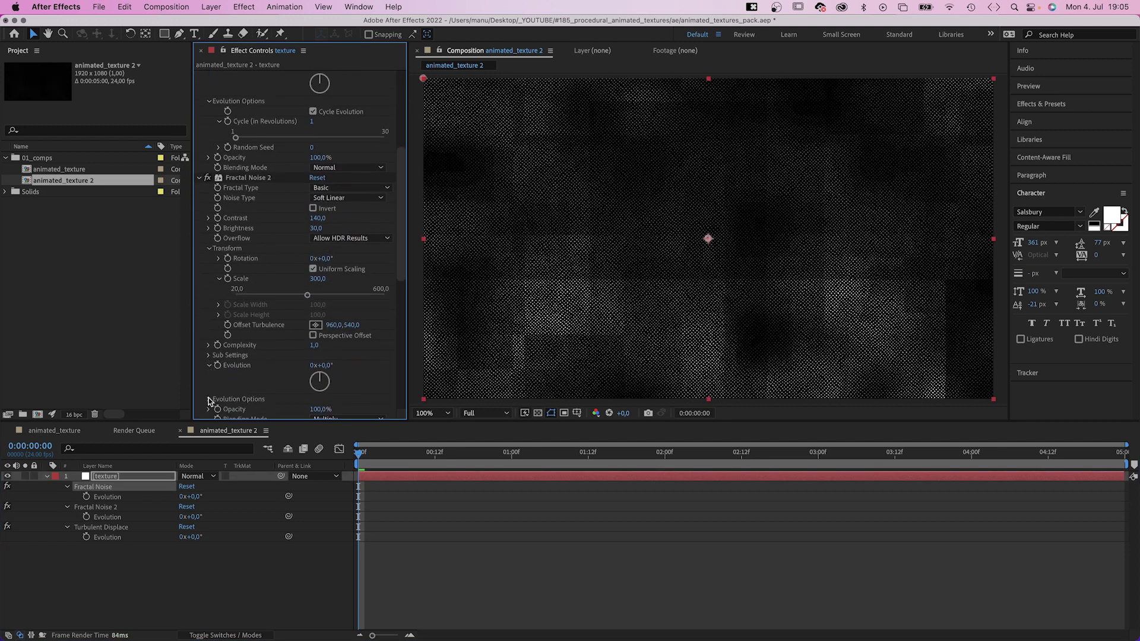
left_click(209, 400)
scroll(238, 392, "down", 2)
left_click(313, 332)
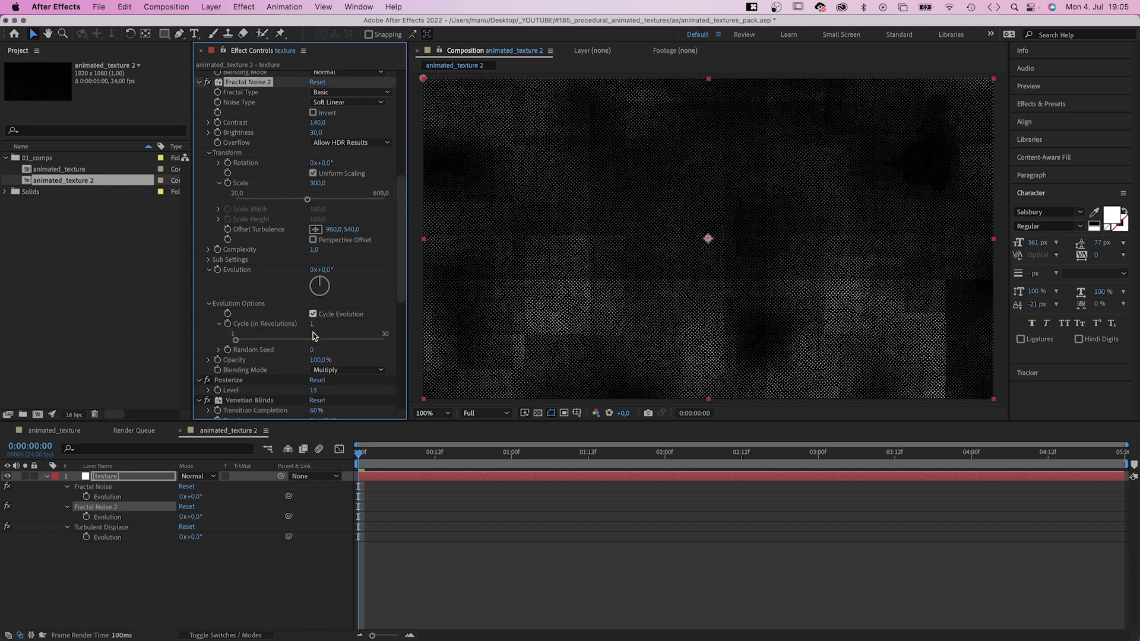
scroll(308, 333, "down", 6)
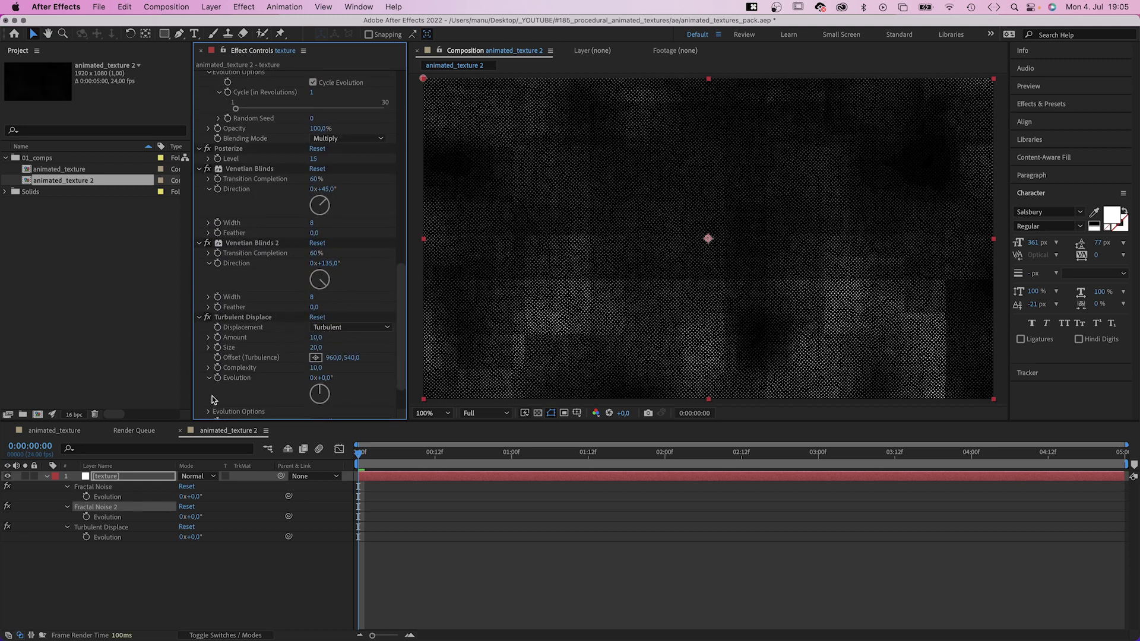
left_click(208, 412)
scroll(208, 412, "down", 1)
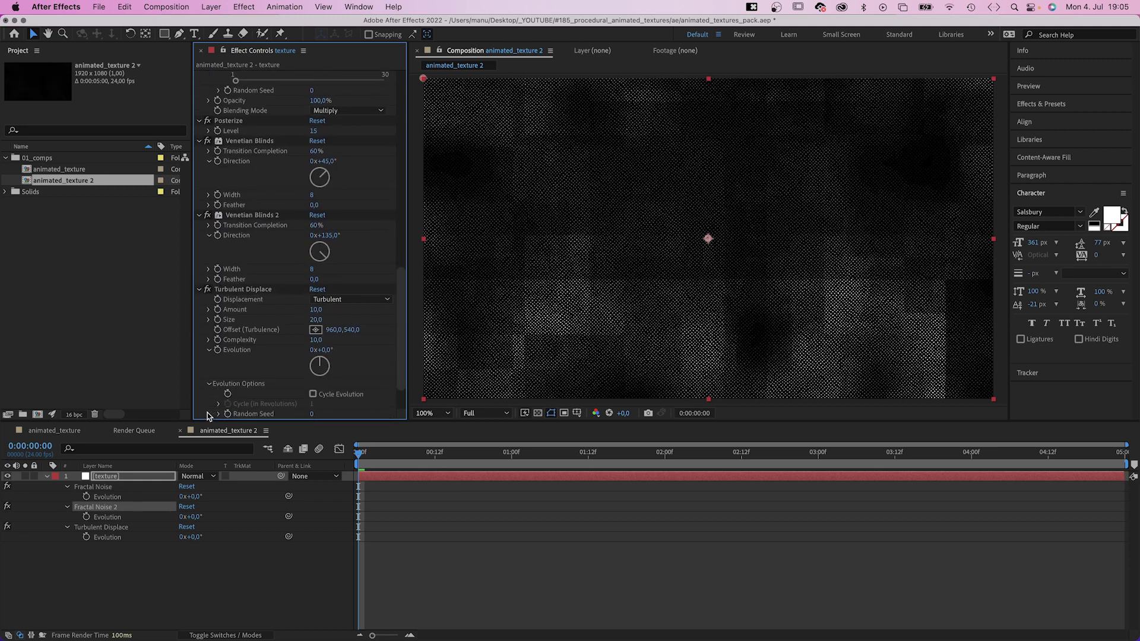
left_click(313, 394)
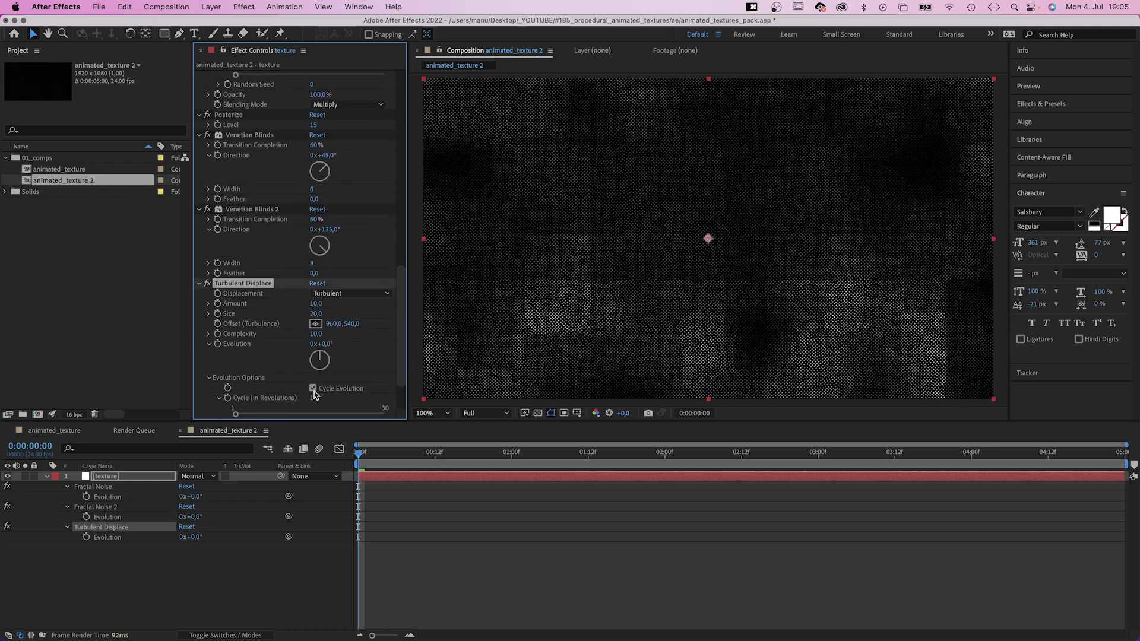
Set starting Evolution keyframes at frame 0 for both Fractal Noises and Turbulent Displace
left_click(87, 497)
left_click(87, 518)
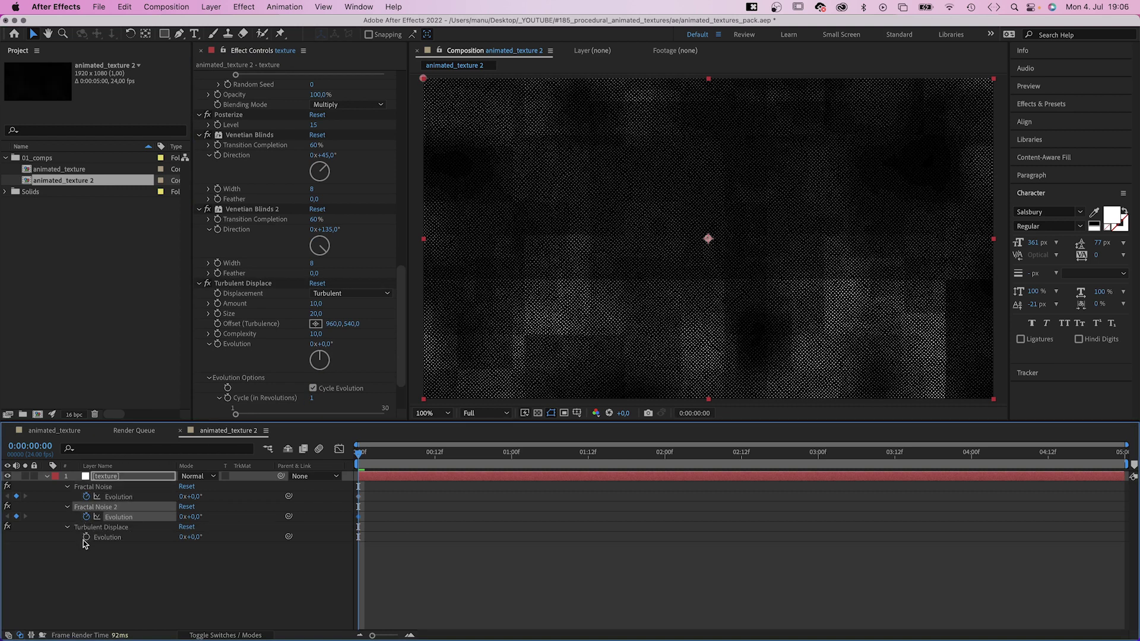
left_click(86, 538)
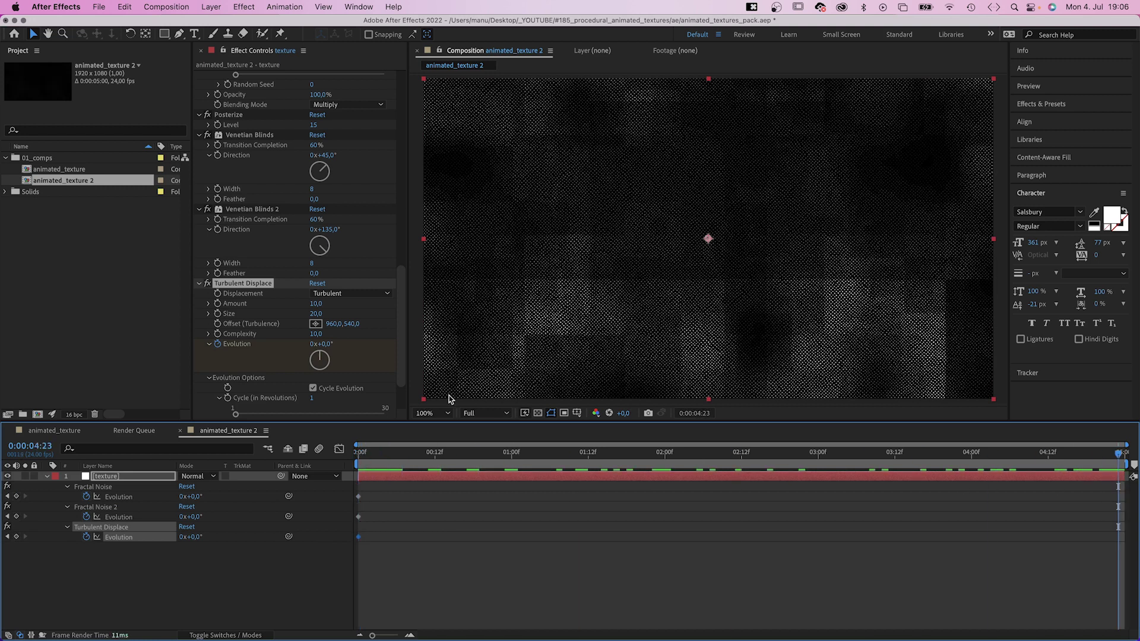
left_click_drag(402, 357, 409, 163)
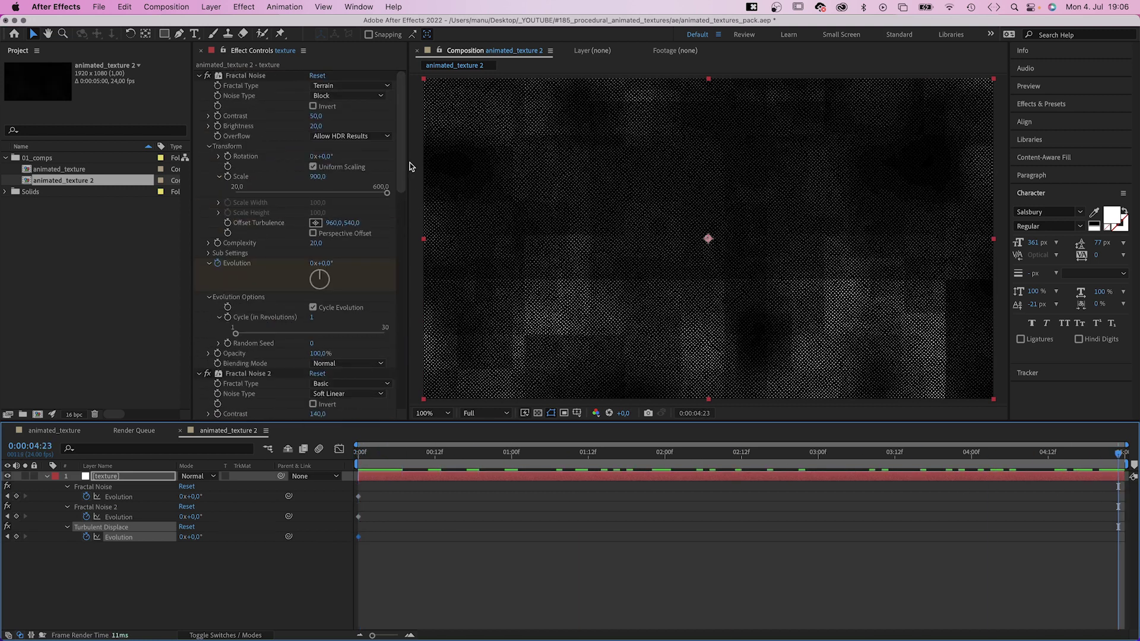
At the last frame, set Evolution to 3, 3 and 1 revolutions respectively
left_click(313, 264)
type("3")
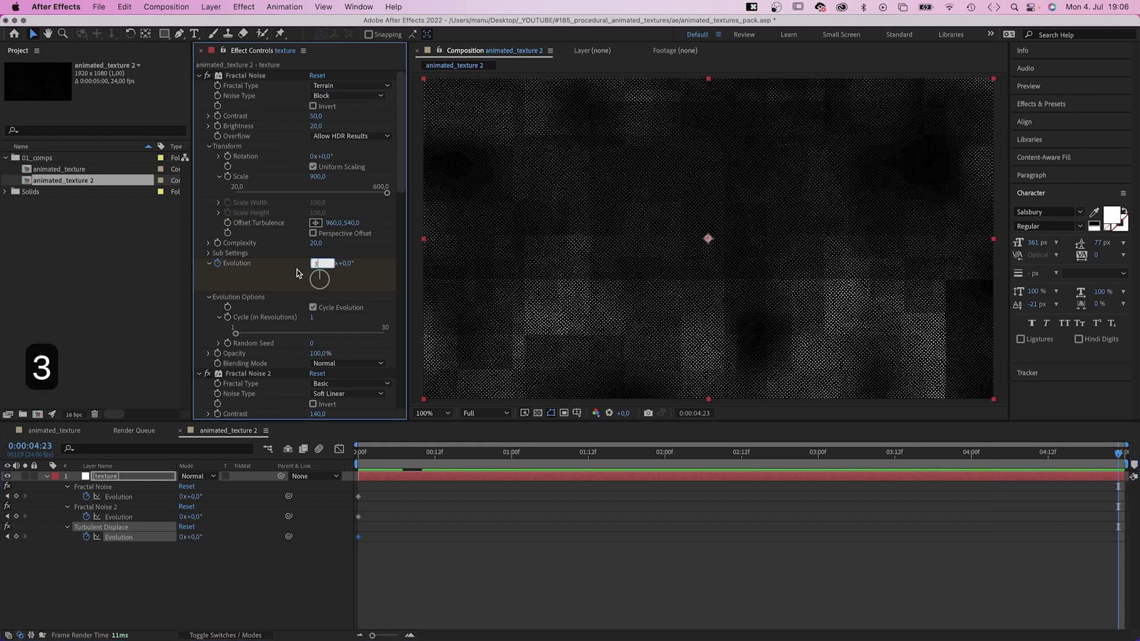
key("Return")
scroll(297, 279, "down", 5)
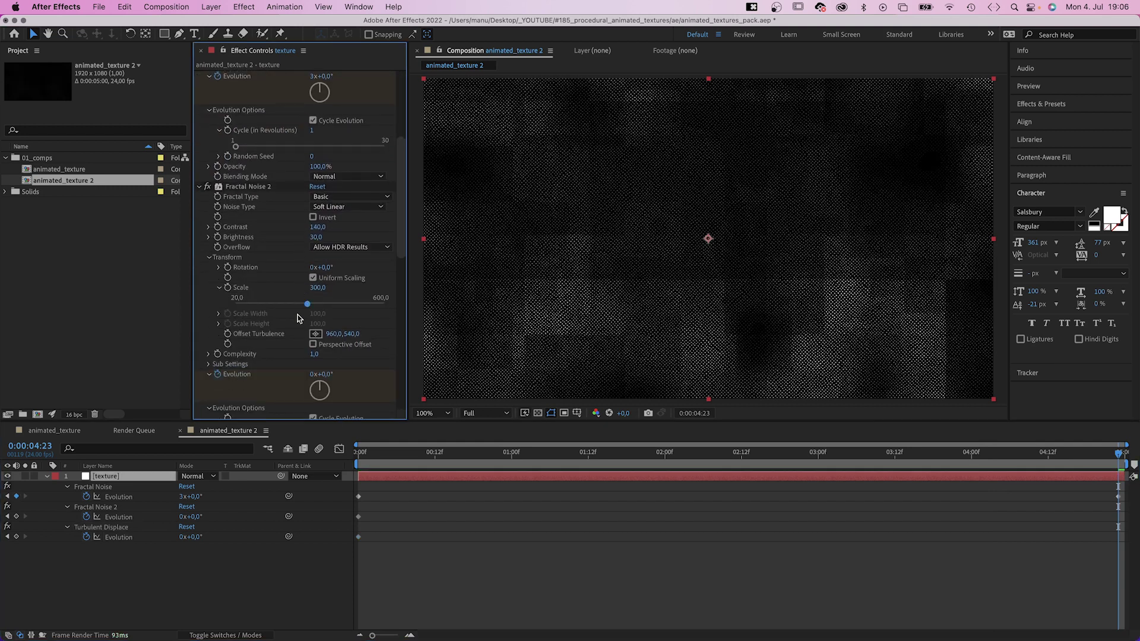
scroll(298, 314, "down", 2)
left_click(313, 339)
type("3")
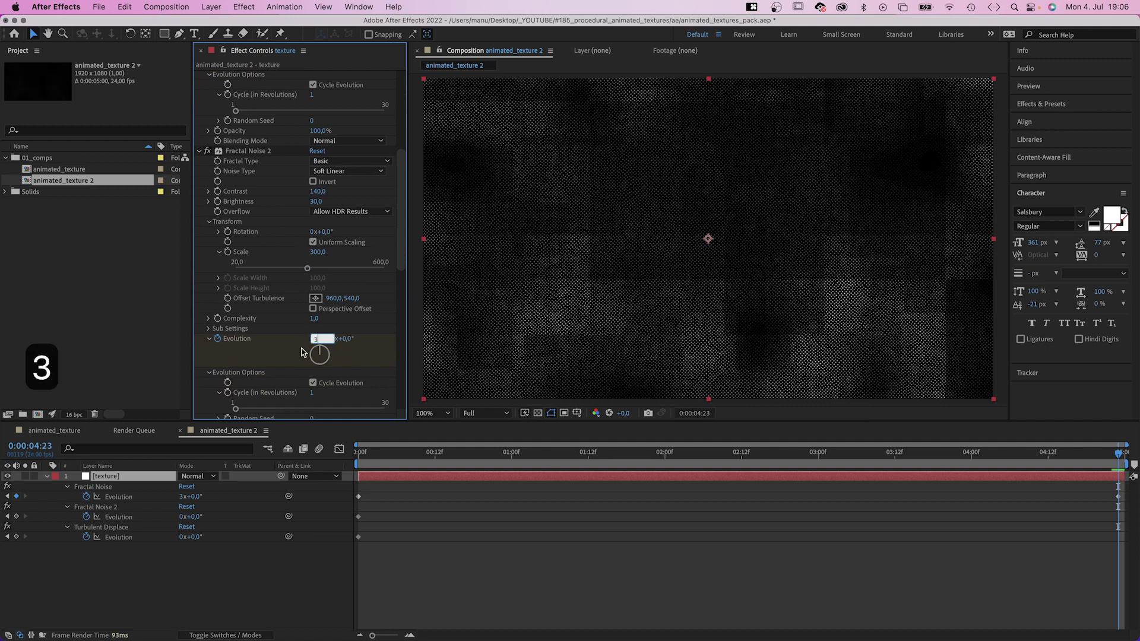
key("Return")
scroll(301, 348, "down", 15)
scroll(301, 348, "down", 5)
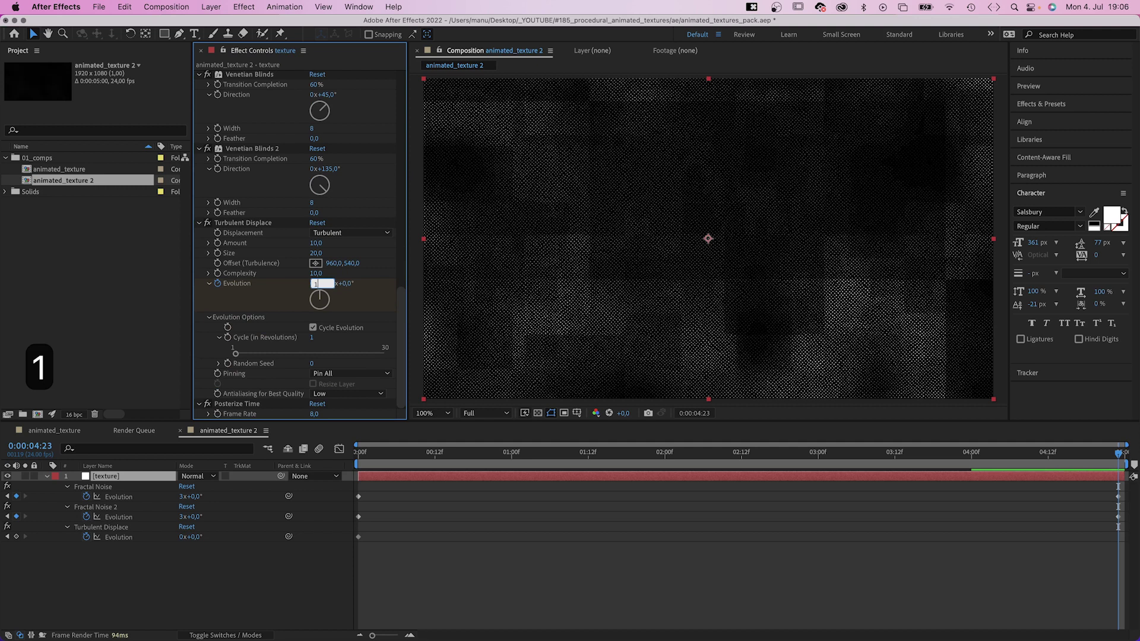
key("Return")
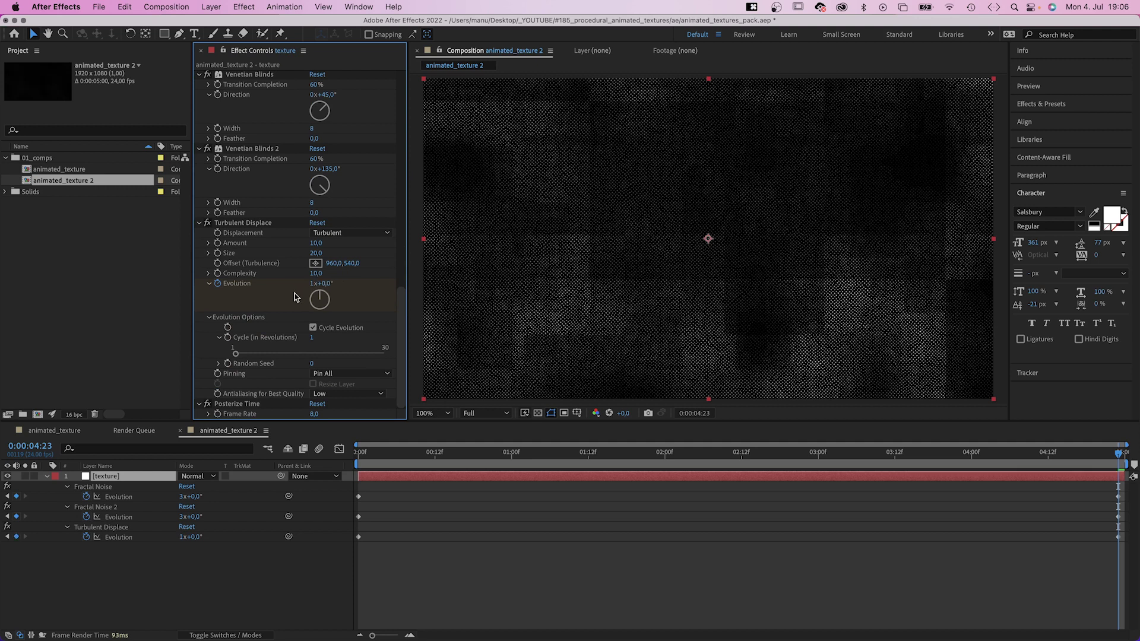
Preview the looping animation from the start
left_click(369, 462)
key("space")
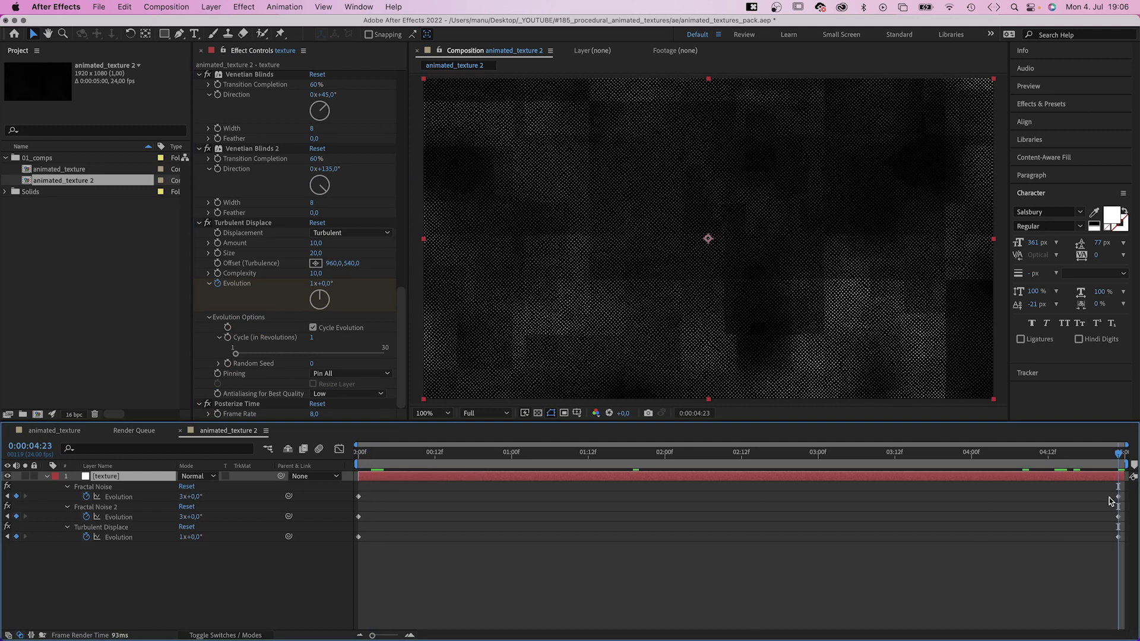
left_click_drag(1108, 498, 1120, 538)
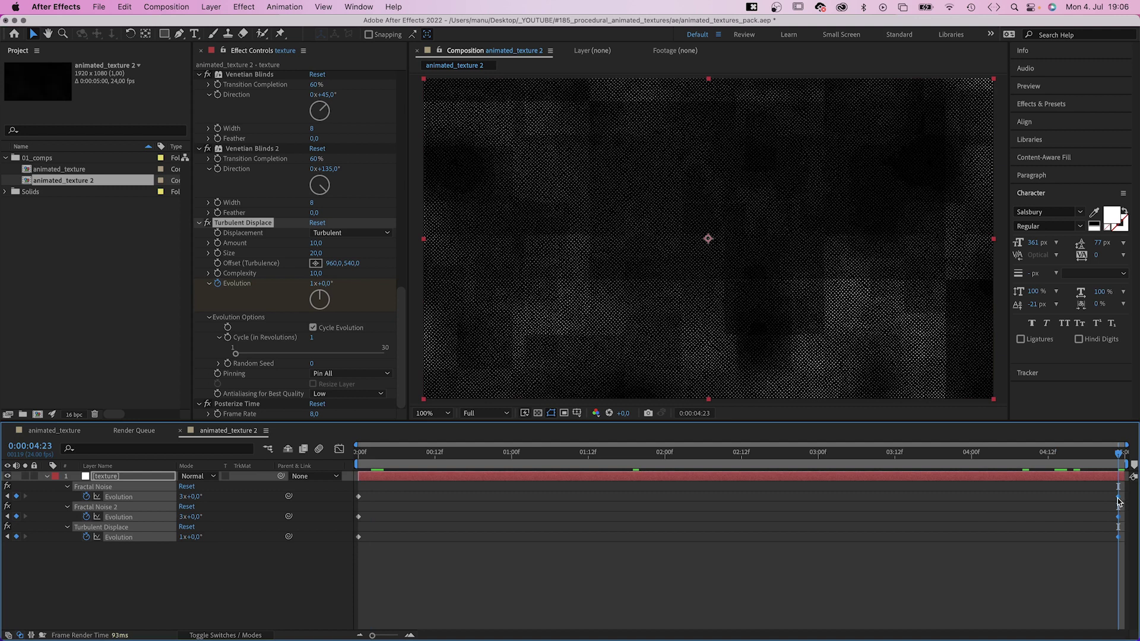
key("space")
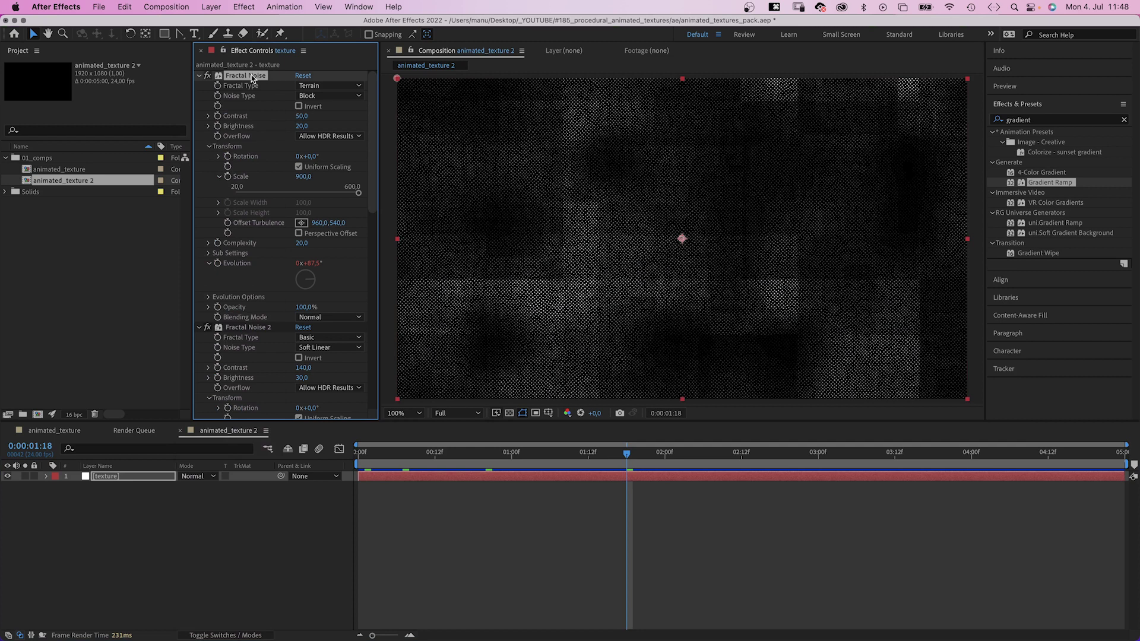
Save all the texture's effects as animation preset 'dots' in animation_presets' 05_dots folder
key("super+a")
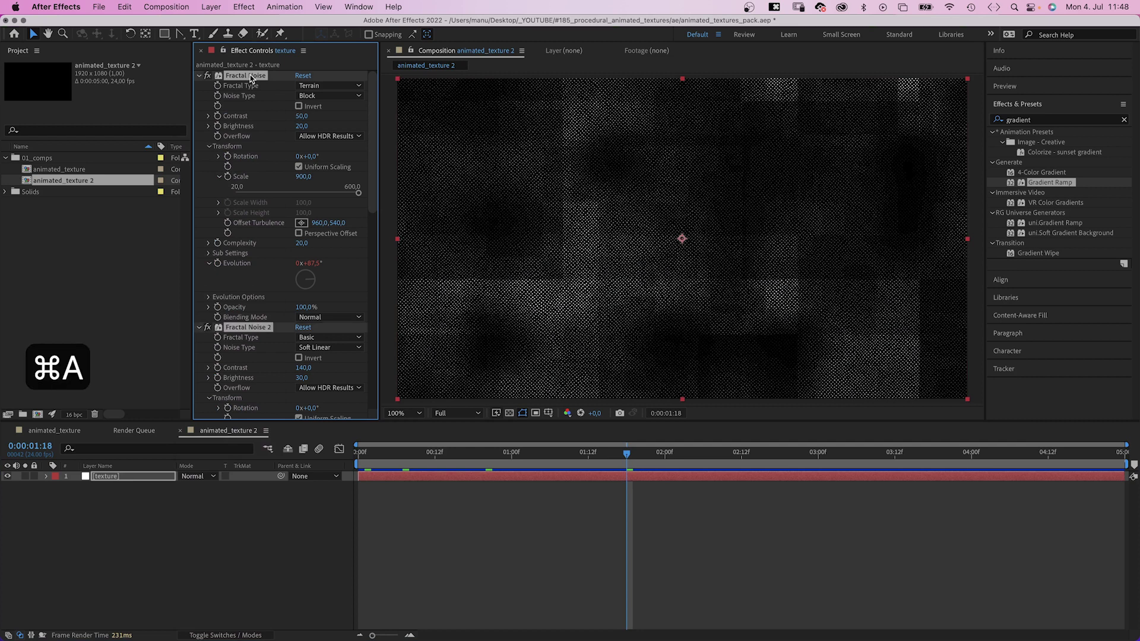
left_click(199, 76)
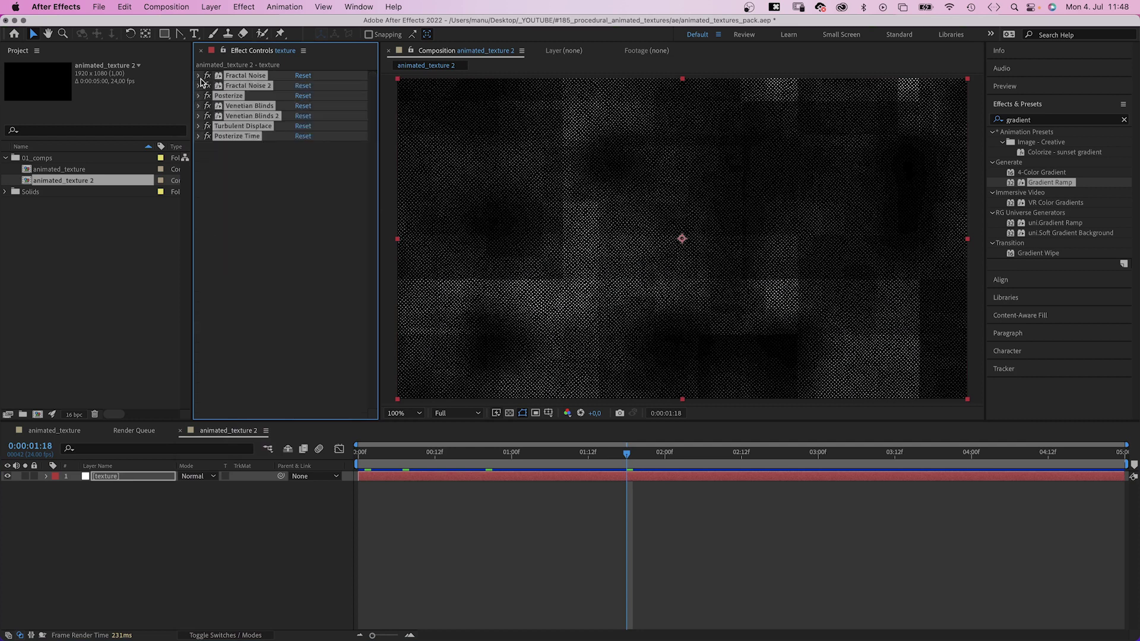
left_click(285, 7)
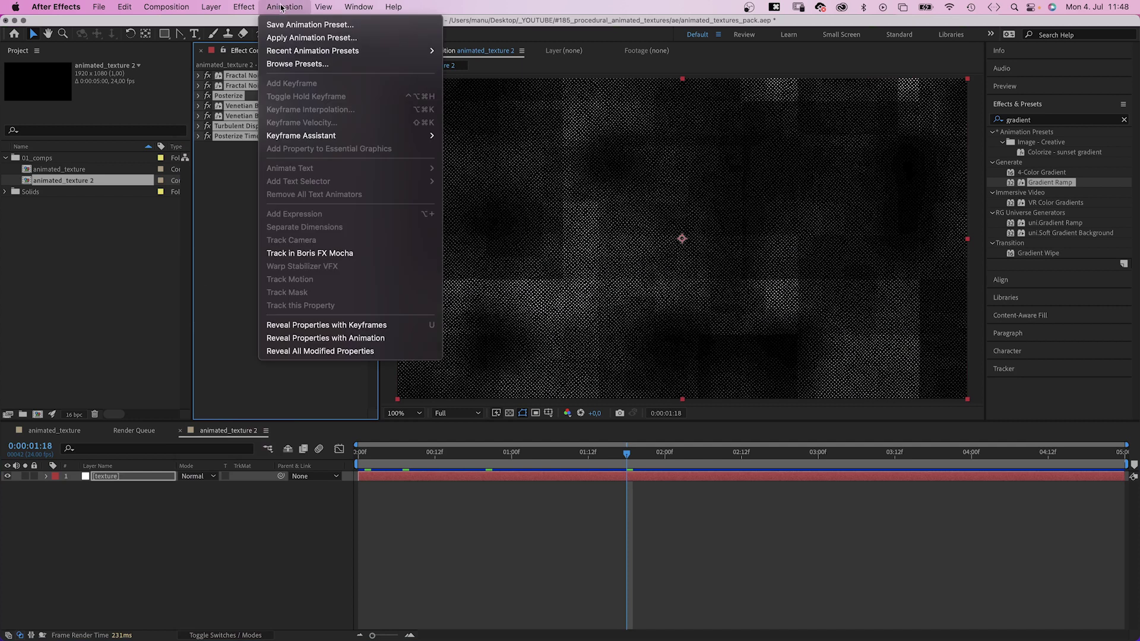
left_click(310, 25)
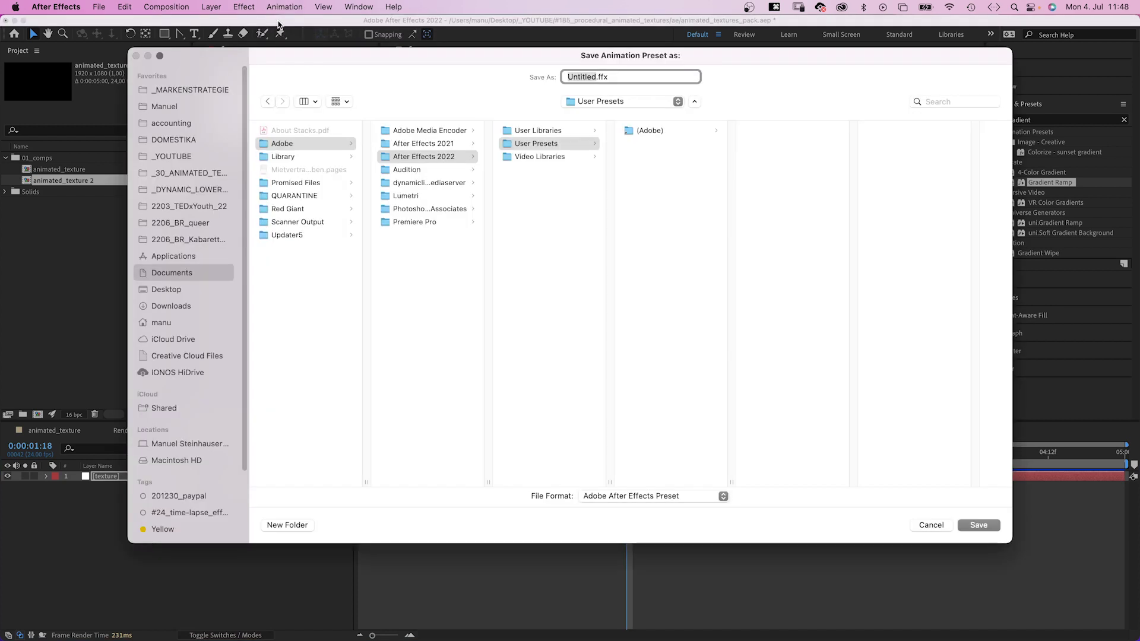
left_click(182, 172)
left_click(306, 170)
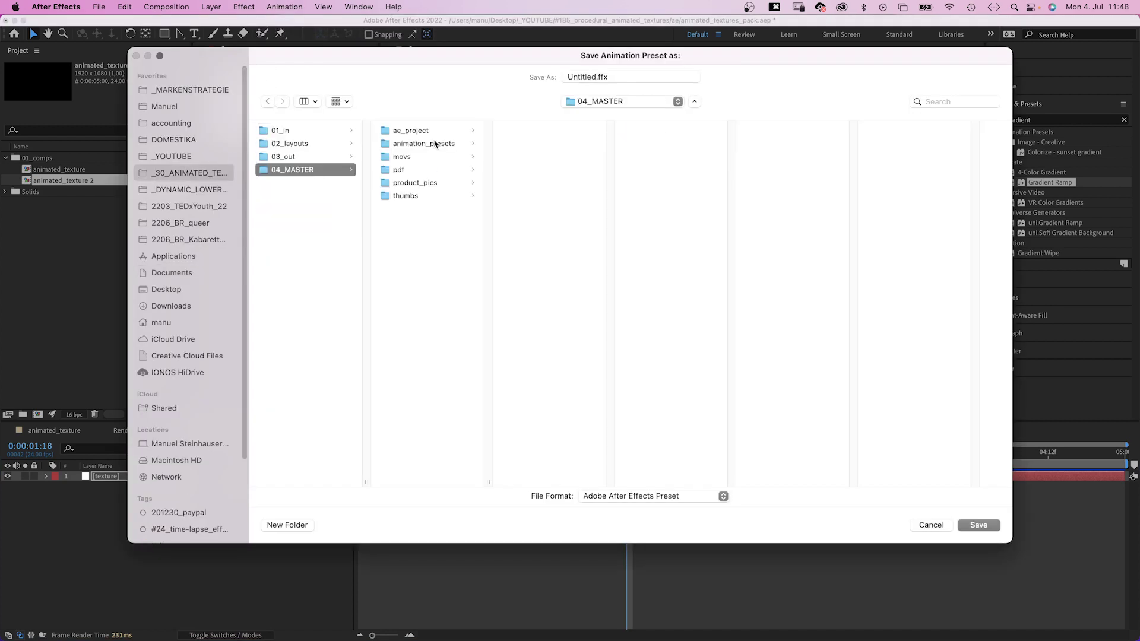
left_click(429, 144)
left_click(547, 131)
left_click(656, 184)
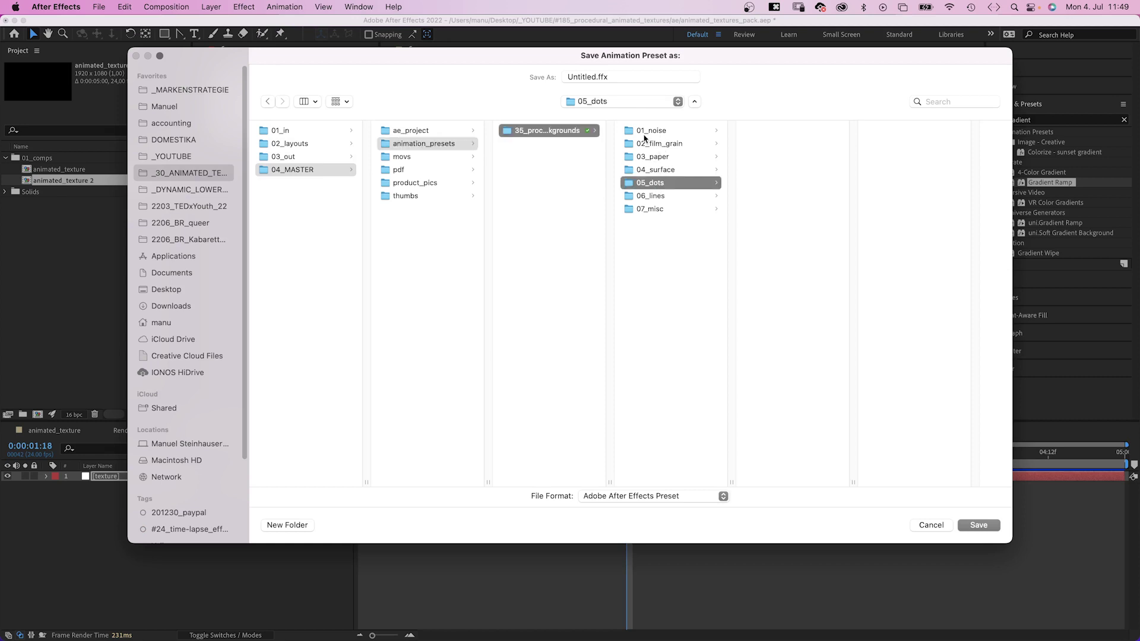
double_click(594, 78)
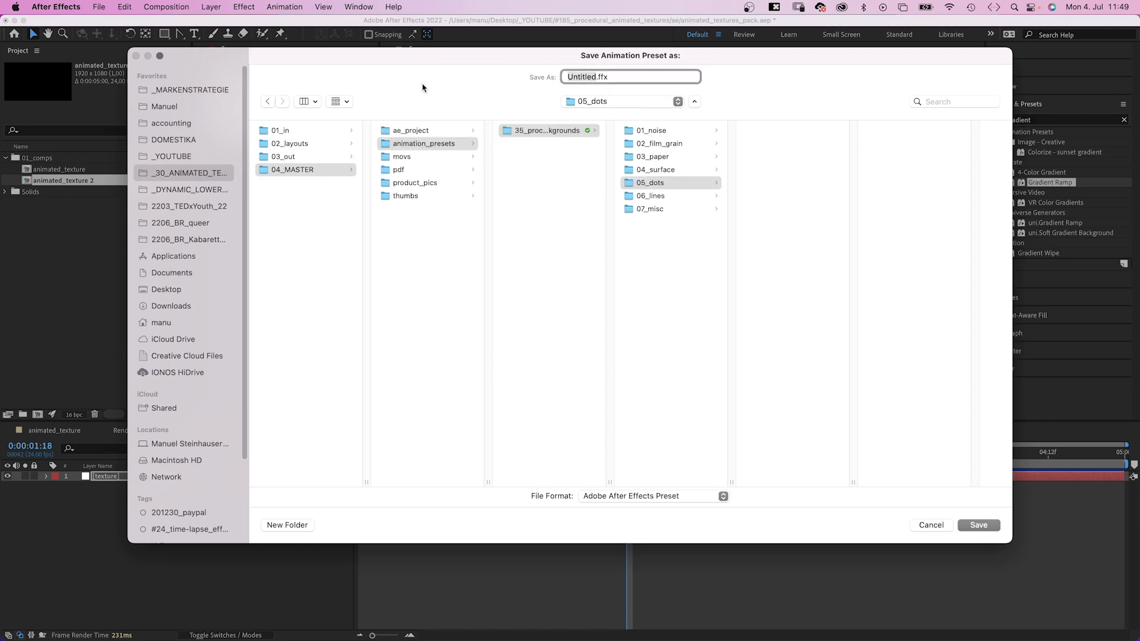
type("dots")
key("Return")
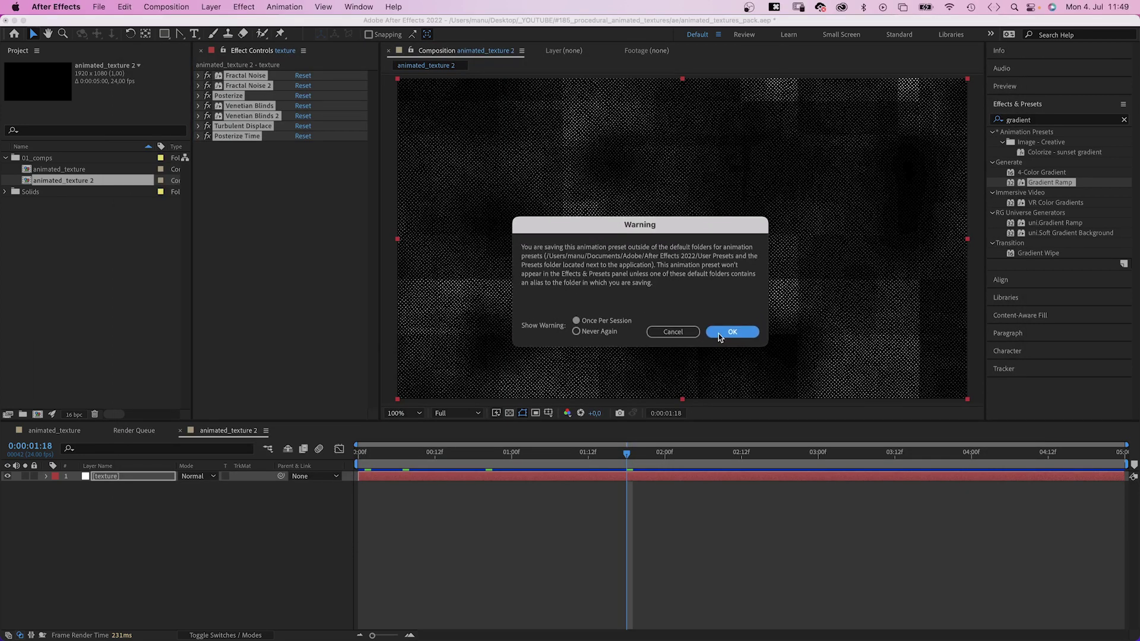
Copy the procedural animated backgrounds folder into After Effects 2022's Presets folder
left_click(739, 331)
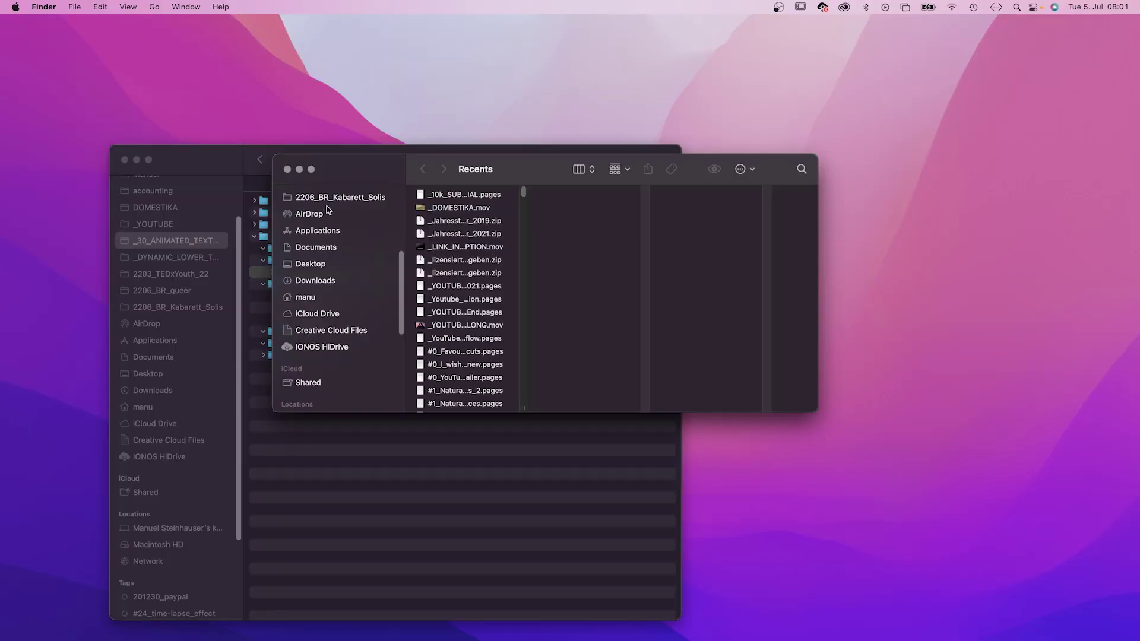
left_click(326, 231)
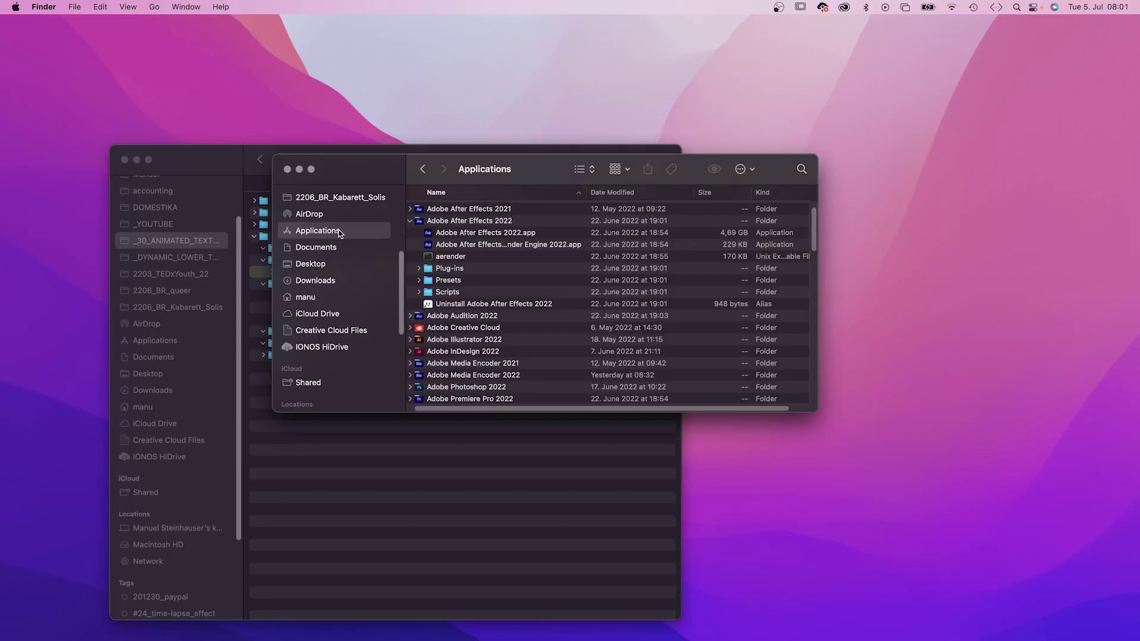
left_click(420, 282)
scroll(422, 284, "down", 2)
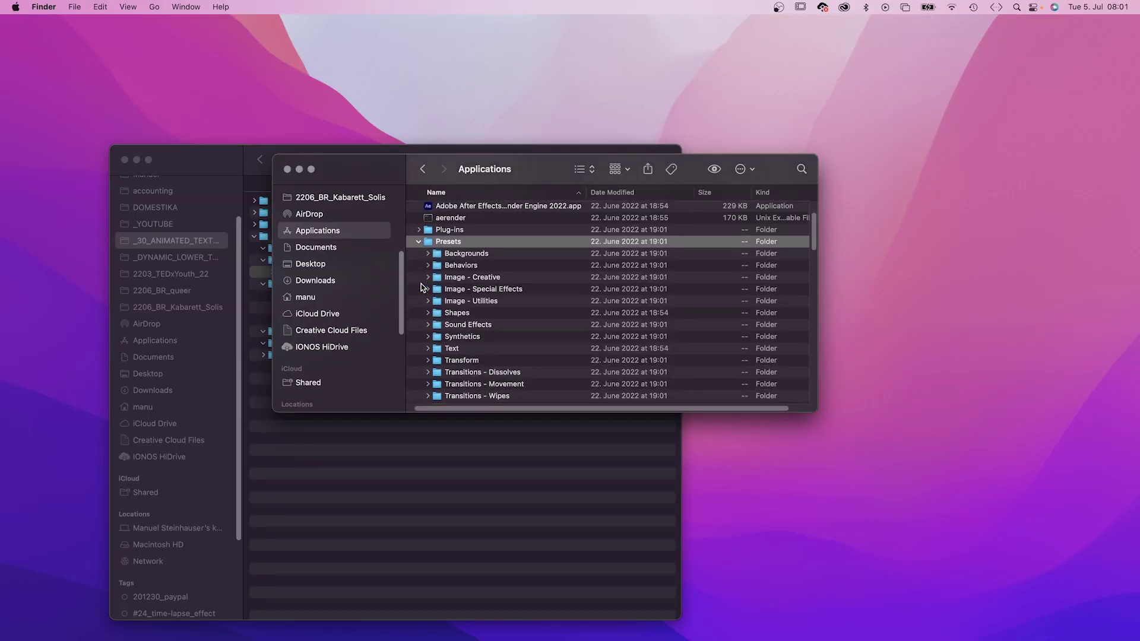
left_click_drag(346, 185, 539, 167)
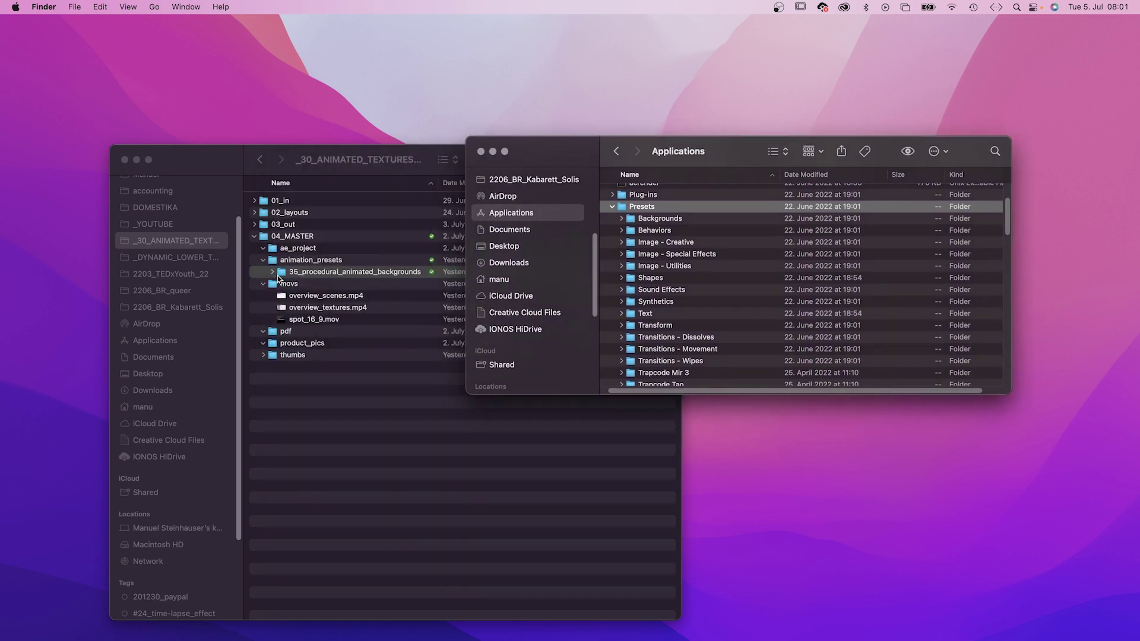
left_click_drag(277, 275, 646, 208)
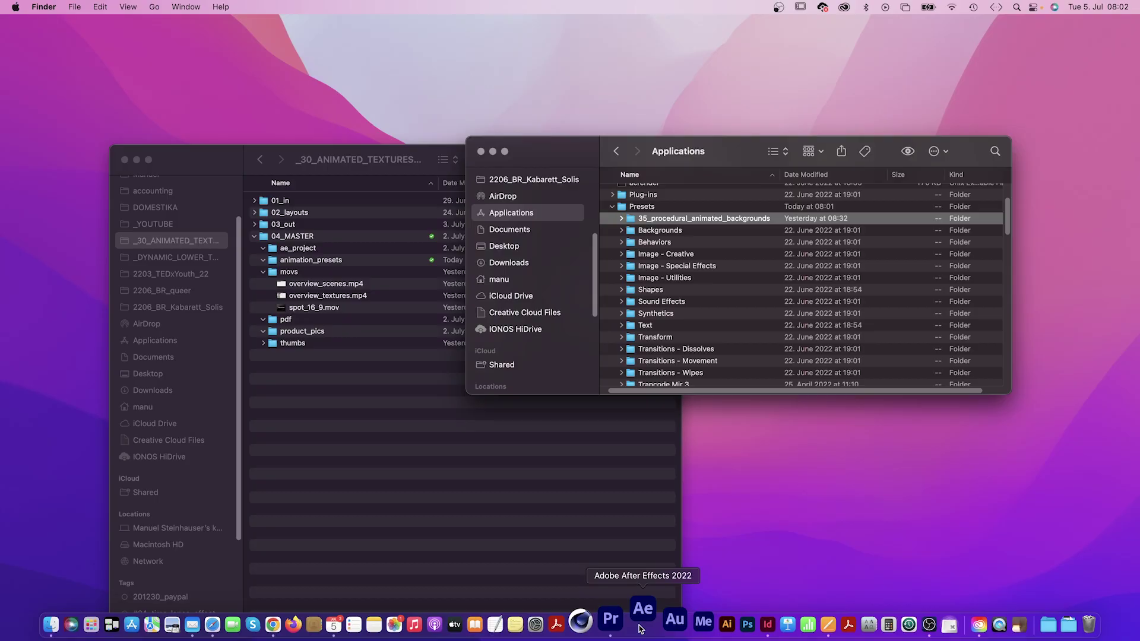
Confirm the procedural backgrounds folder appears under Effects & Presets > Animation Presets
left_click(642, 619)
left_click(1028, 106)
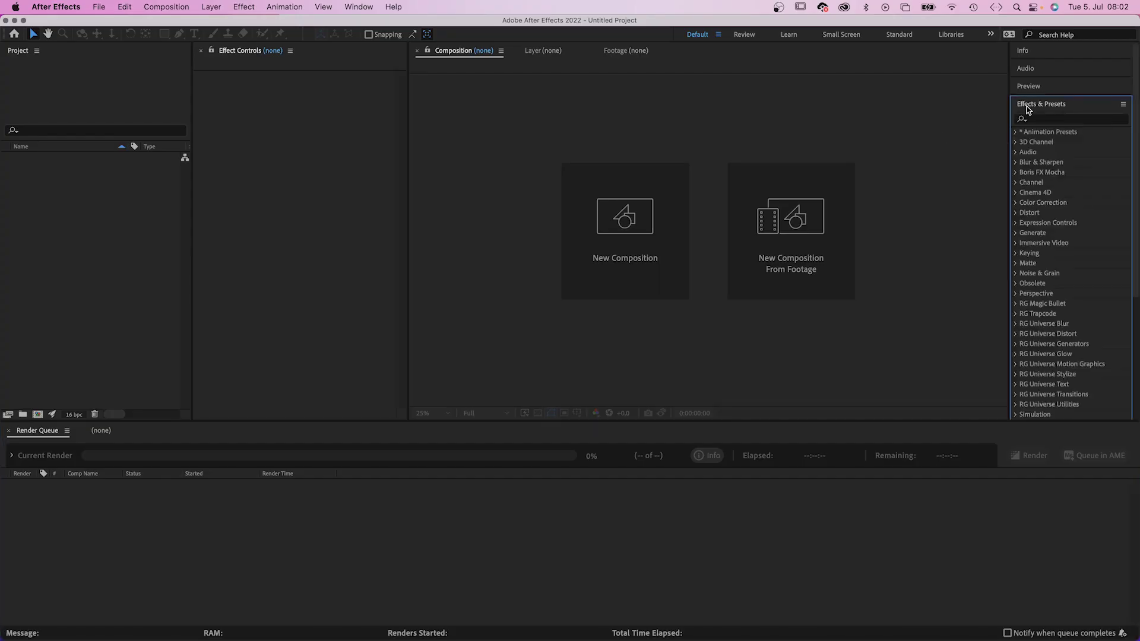
left_click(1016, 132)
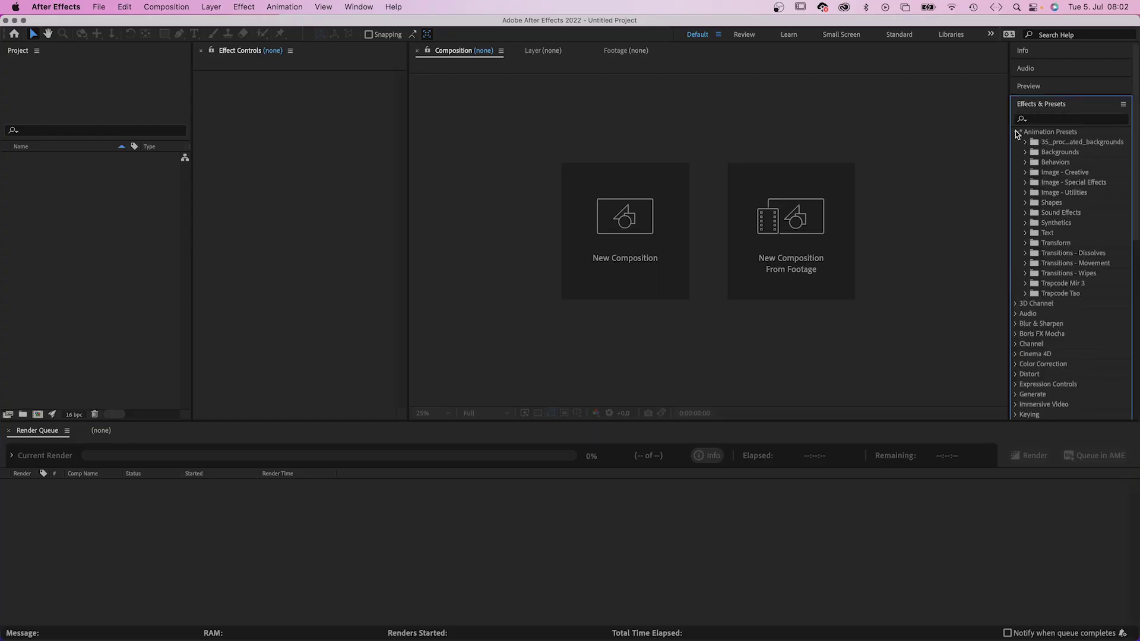
left_click(1026, 143)
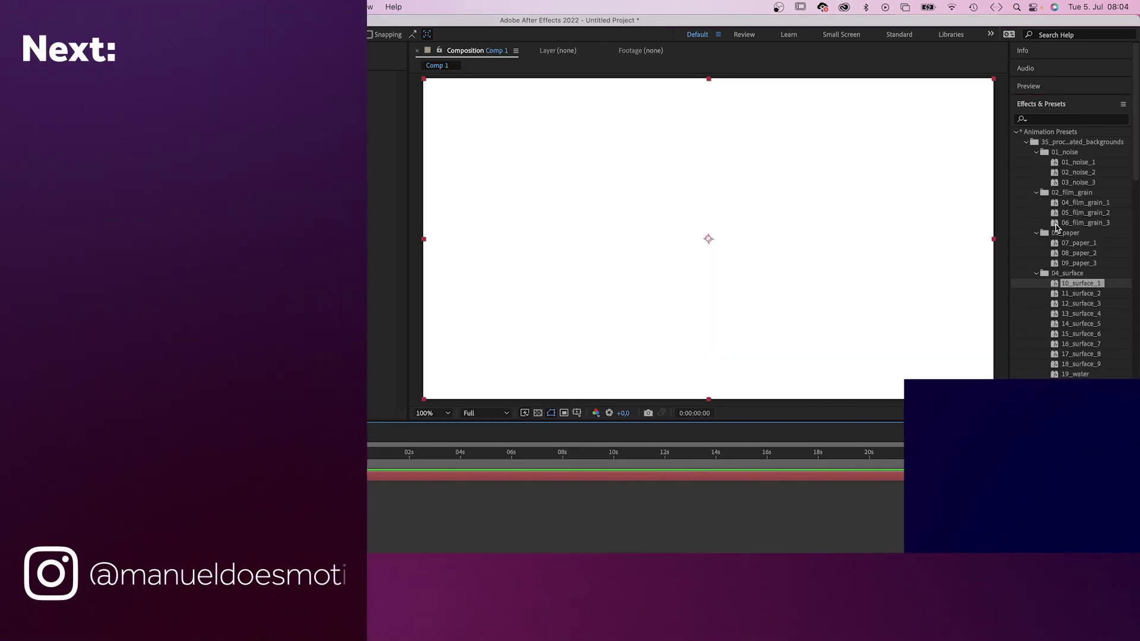
Drag the 06_film_grain_3 preset onto Comp 1 in the Composition viewer
left_click_drag(1056, 228, 682, 262)
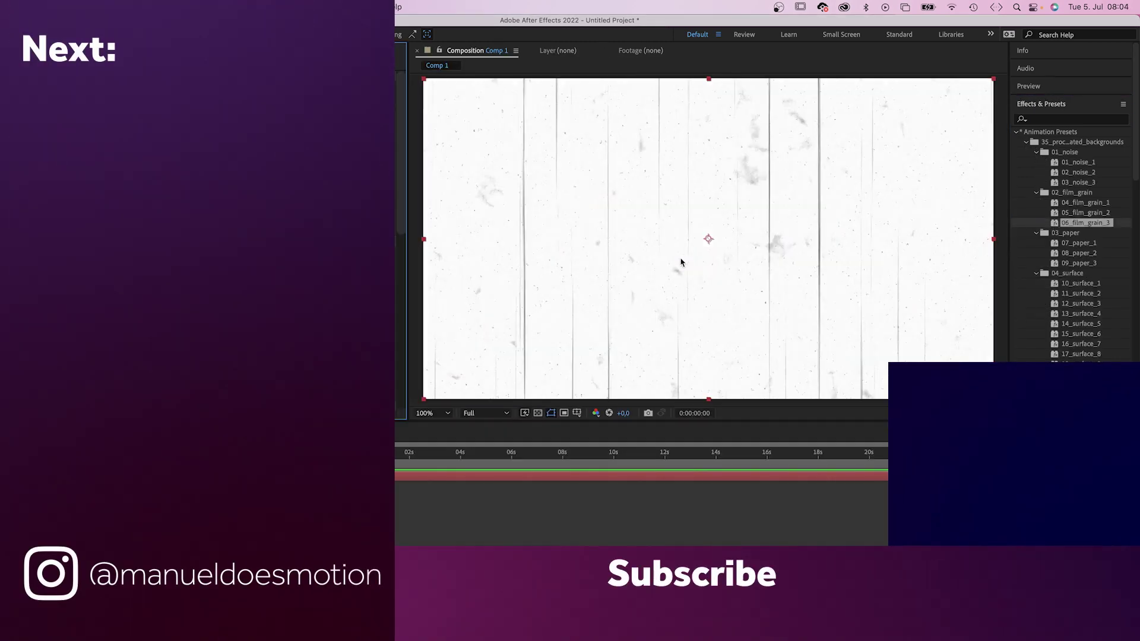